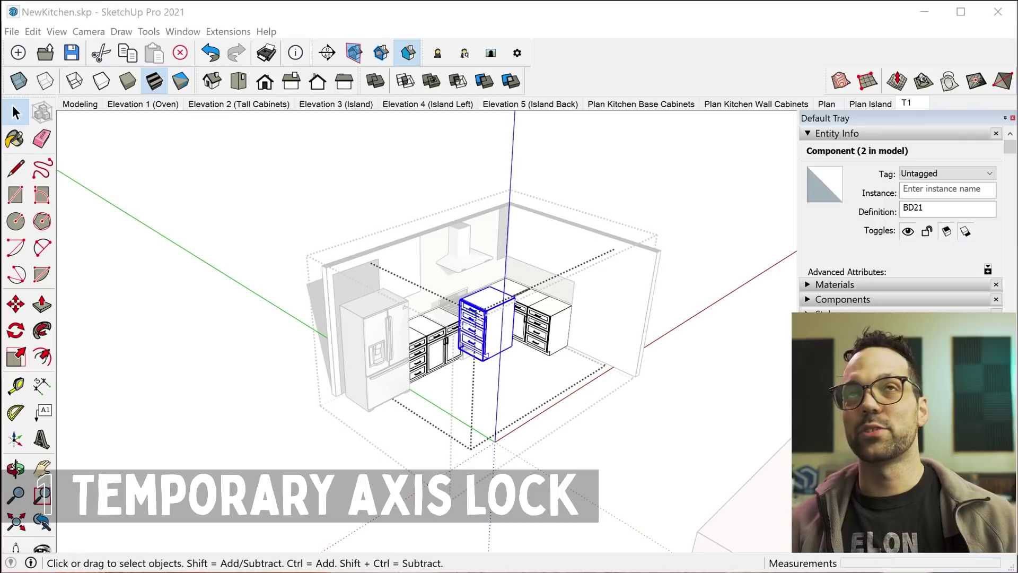
# Move the BD21 drawer cabinet by its corner from the island to the end of the base cabinet run
pyautogui.scroll(6, 512, 347)
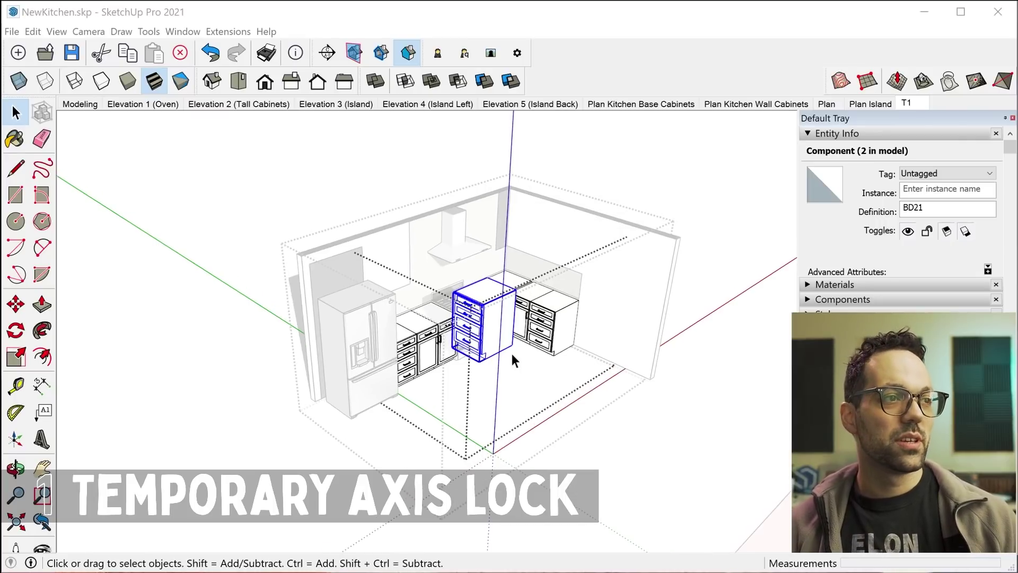
pyautogui.moveTo(500, 333)
pyautogui.mouseDown(button='middle')
pyautogui.moveTo(545, 422)
pyautogui.moveTo(508, 349)
pyautogui.mouseUp(button='middle')
pyautogui.press('m')
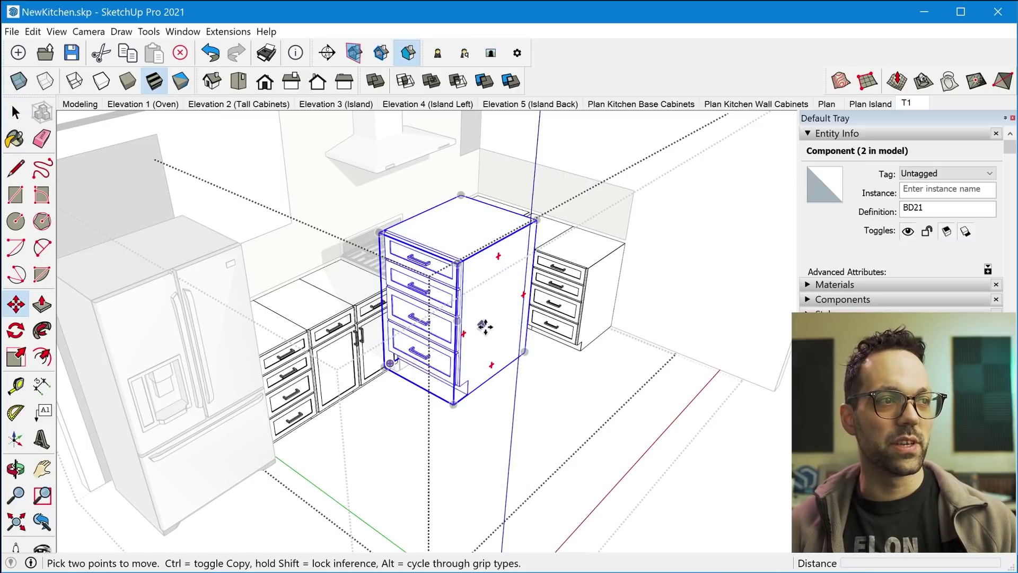
pyautogui.moveTo(455, 320)
pyautogui.mouseDown(button='middle')
pyautogui.moveTo(438, 311)
pyautogui.moveTo(452, 325)
pyautogui.mouseUp(button='middle')
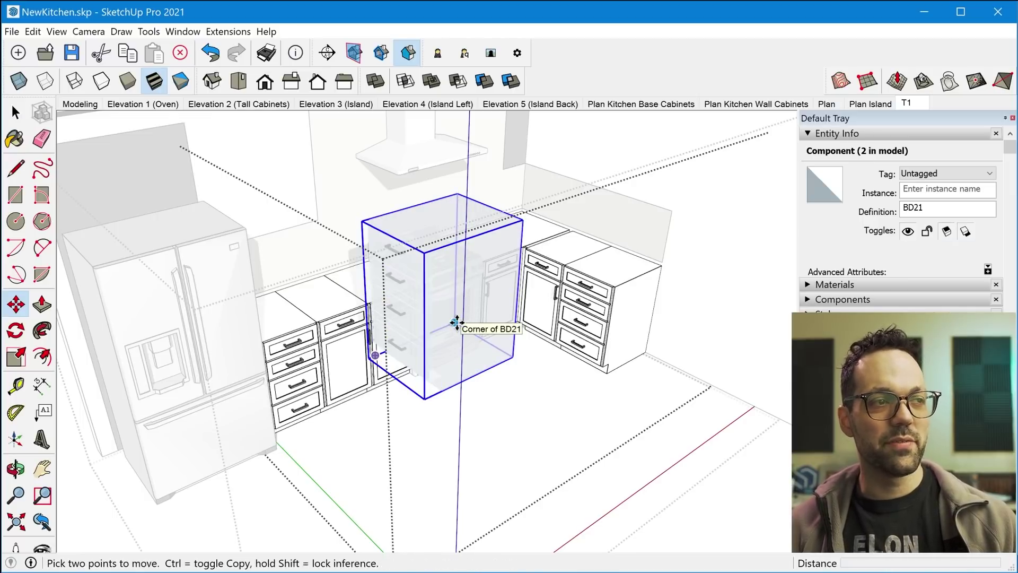
pyautogui.click(457, 322)
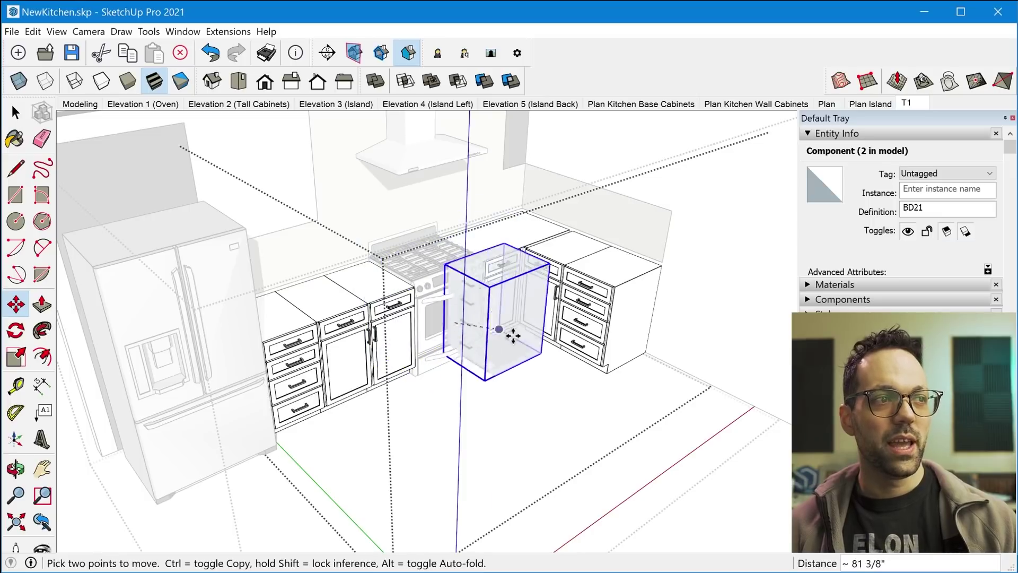
pyautogui.click(644, 355)
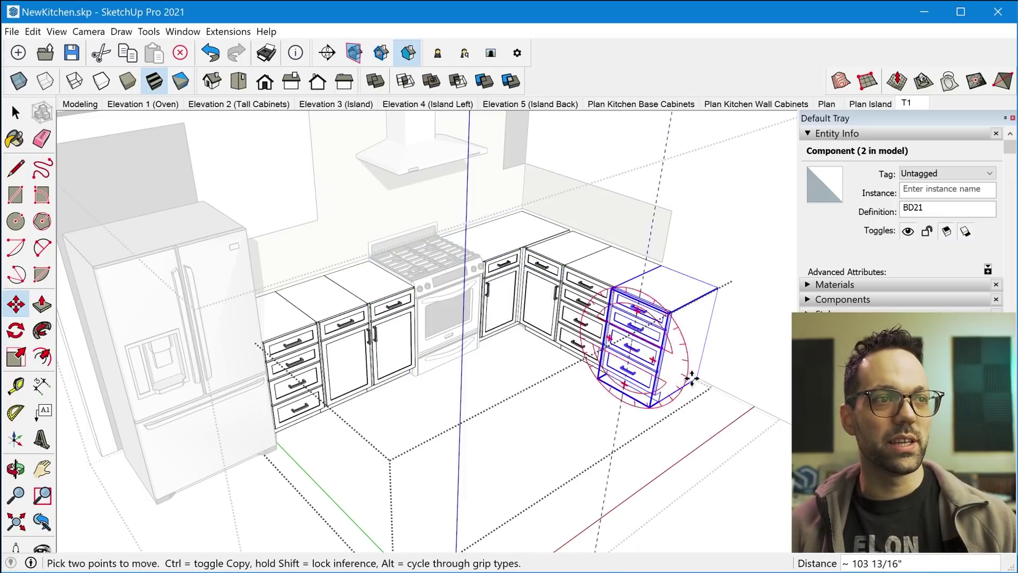
pyautogui.moveTo(670, 427); pyautogui.dragTo(598, 409, button='middle')
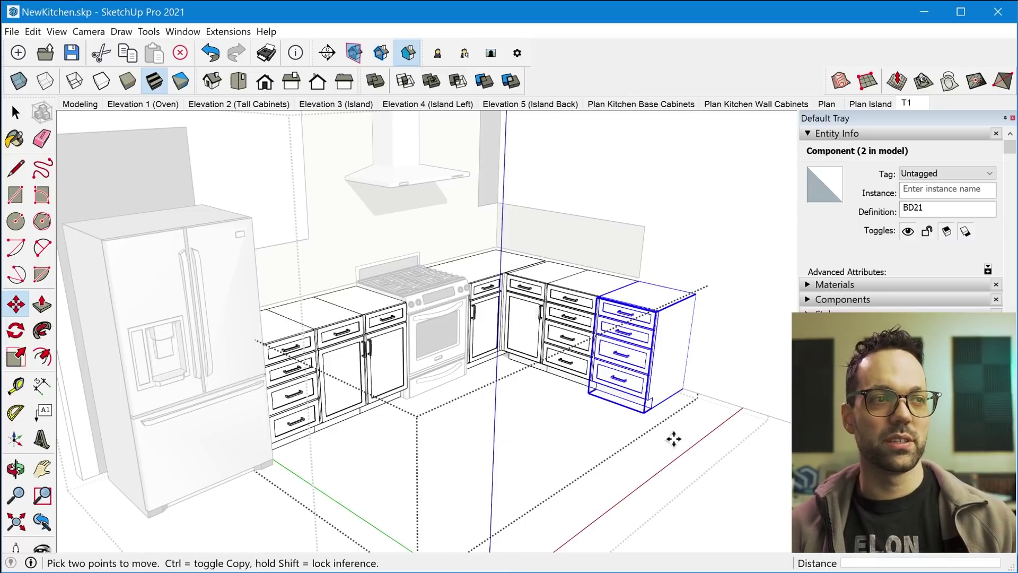
pyautogui.press('space')
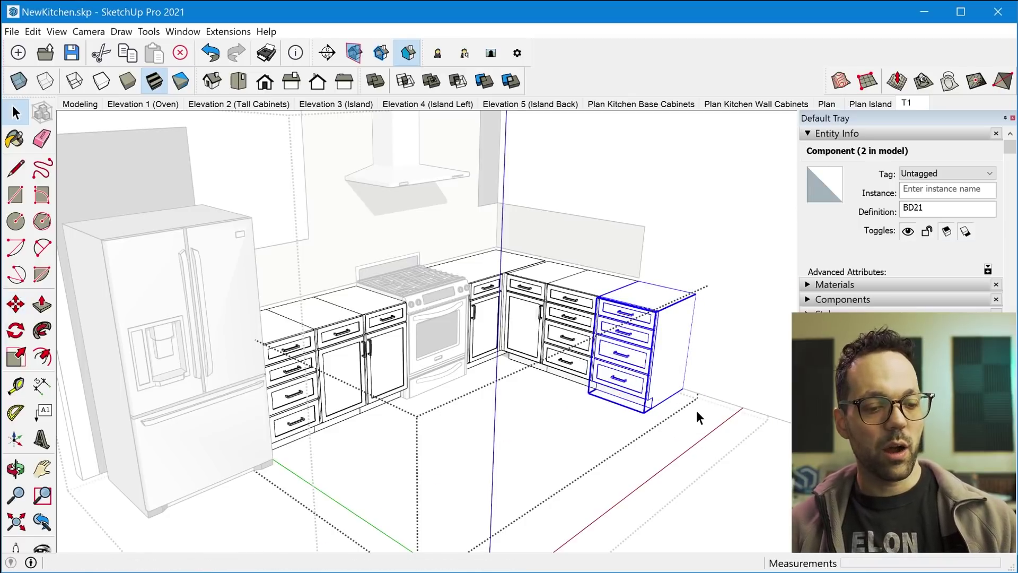
# Deselect the cabinet and switch to the T1 scene with the two pink boxes
pyautogui.click(702, 328)
pyautogui.click(919, 102)
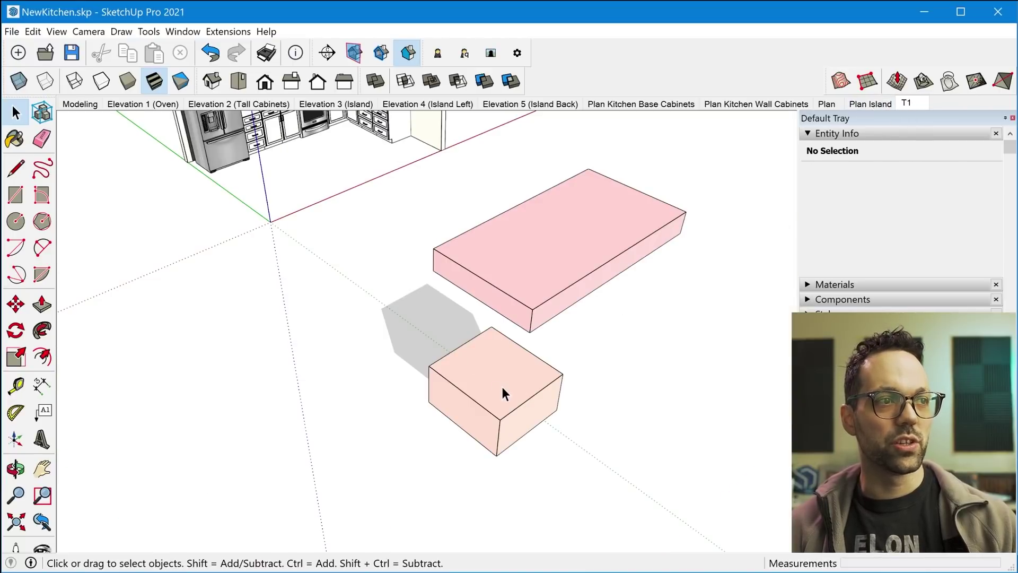
pyautogui.moveTo(527, 431); pyautogui.dragTo(523, 313, button='middle')
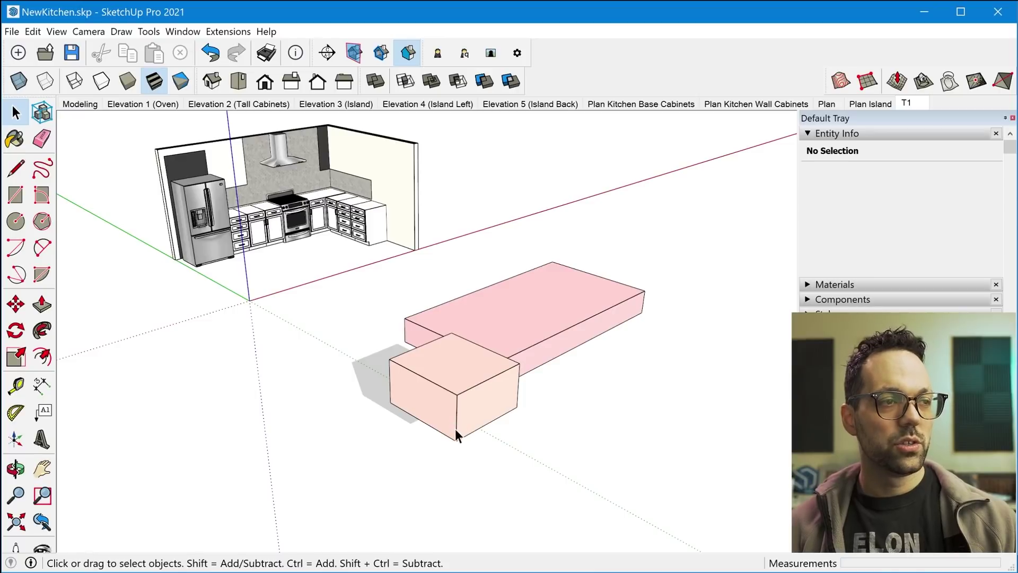
pyautogui.click(909, 101)
# Start moving the small pink box by its bottom corner, cancel with Esc, then begin a new move
pyautogui.click(497, 432)
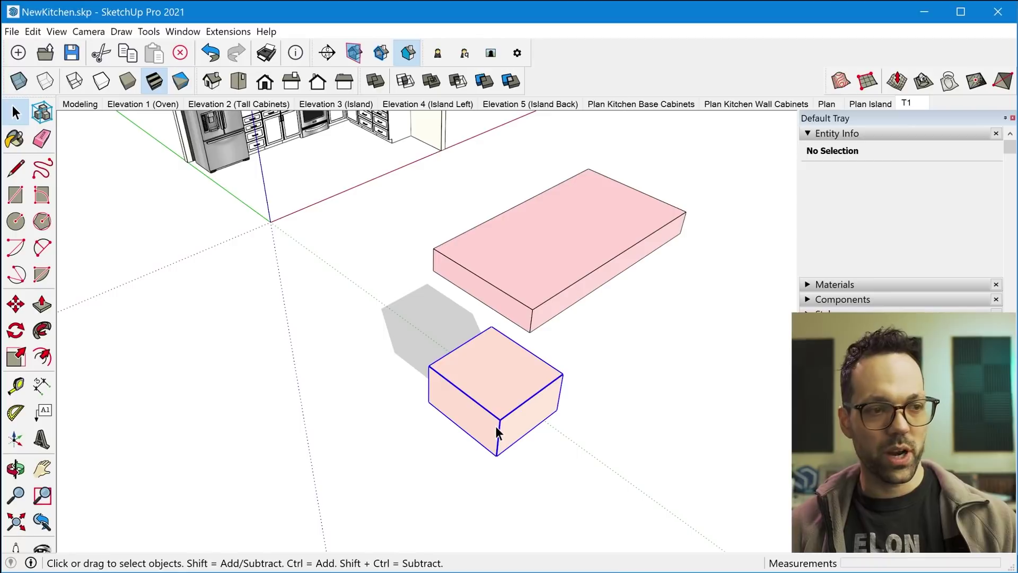
pyautogui.press('m')
pyautogui.click(497, 452)
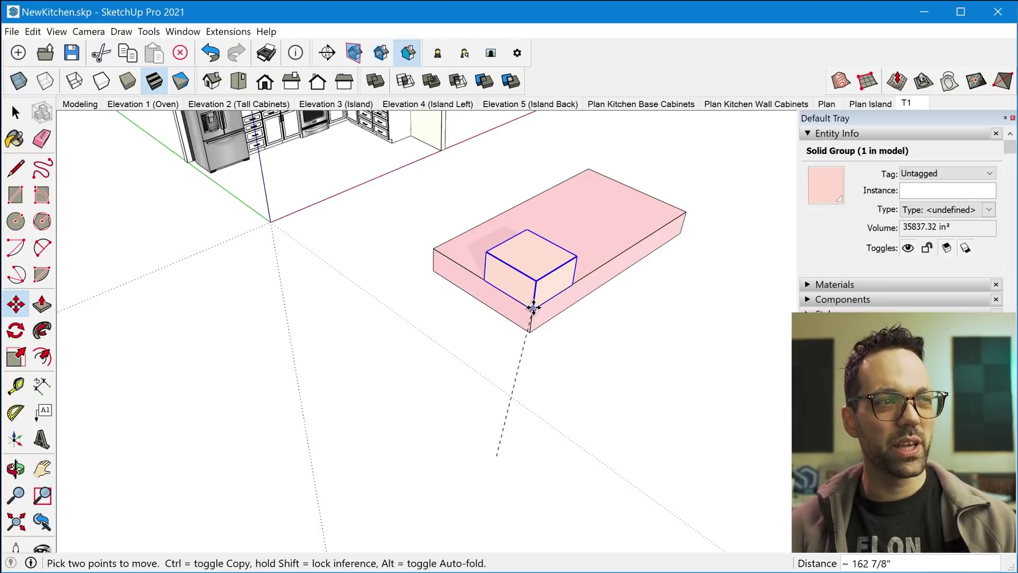
pyautogui.scroll(3, 533, 308)
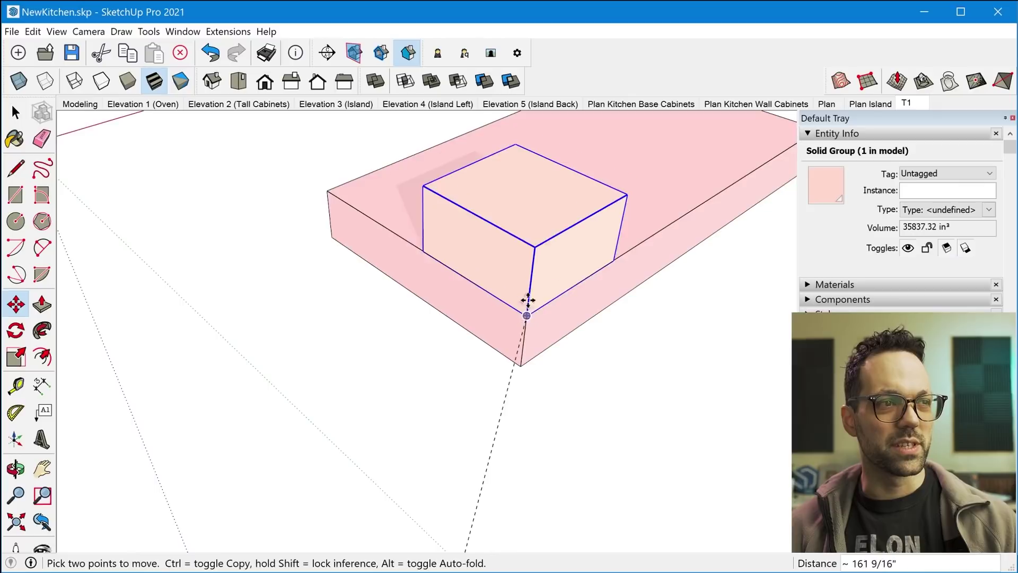
pyautogui.scroll(-3, 528, 300)
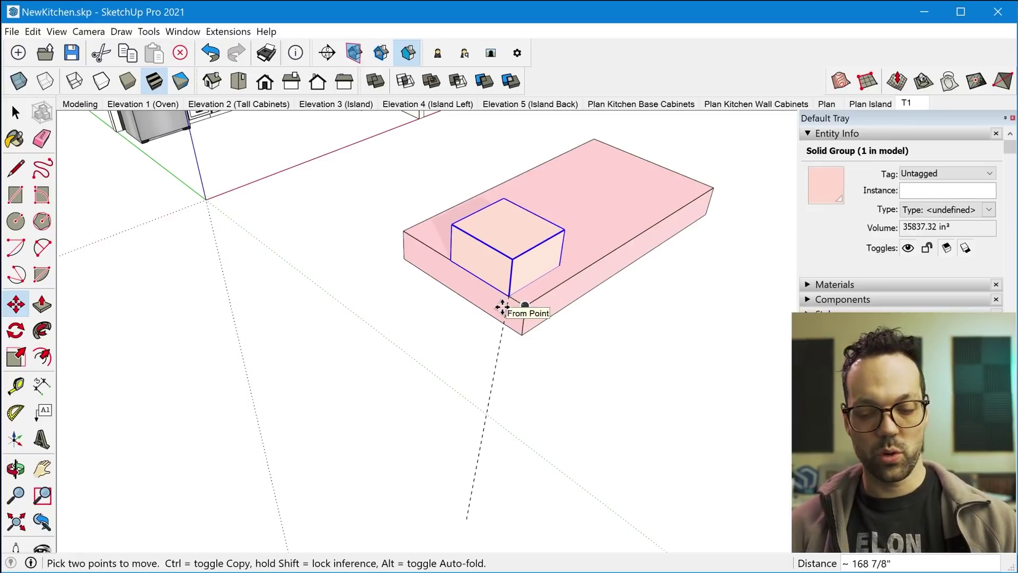
pyautogui.press('Escape')
pyautogui.scroll(-3, 500, 218)
pyautogui.scroll(3, 482, 302)
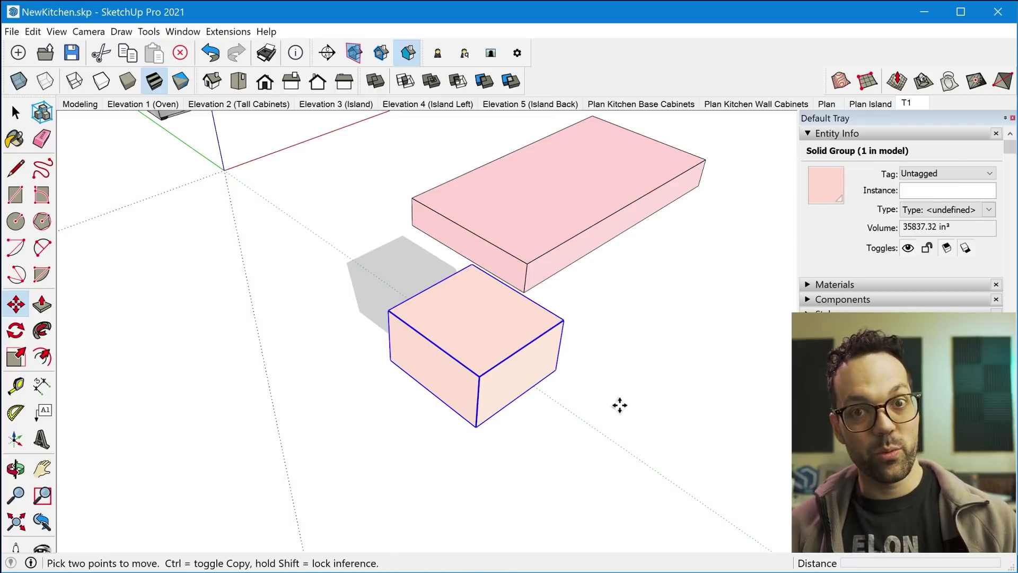
pyautogui.moveTo(617, 402); pyautogui.dragTo(569, 440, button='middle')
pyautogui.click(378, 353)
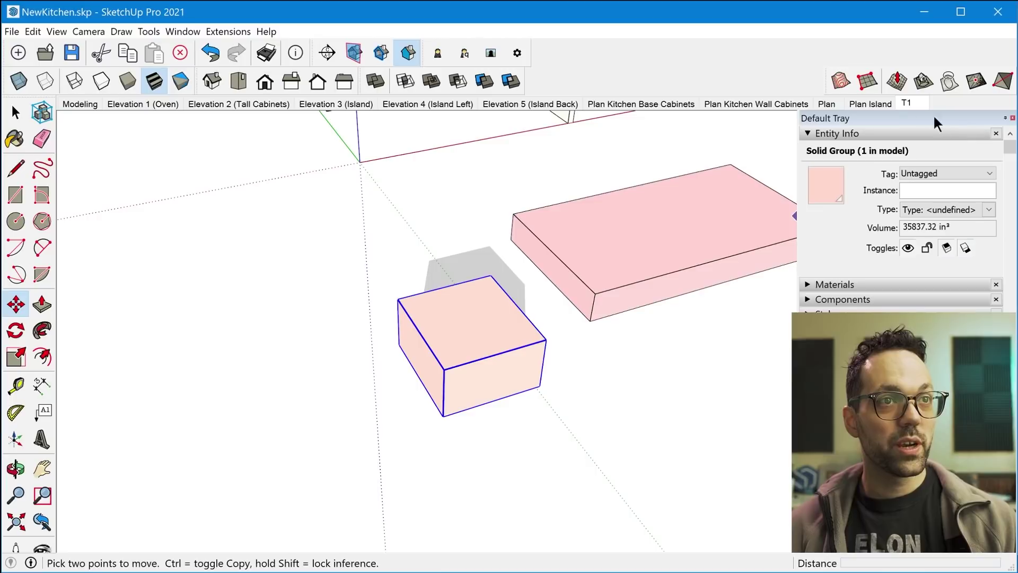
# Snap the small pink box's bottom corner onto the slab's front corner, resting it on top
pyautogui.click(908, 102)
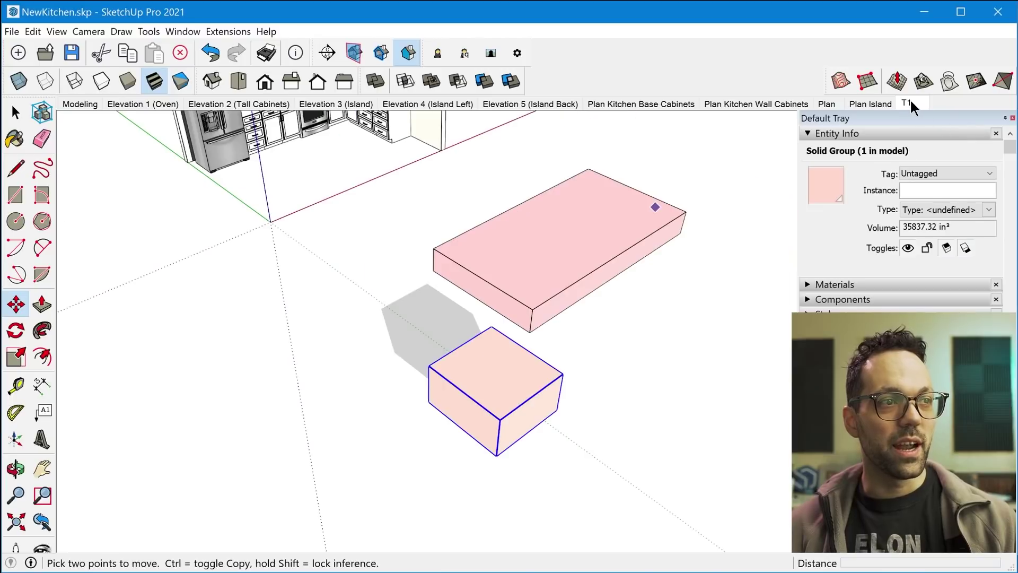
pyautogui.click(496, 455)
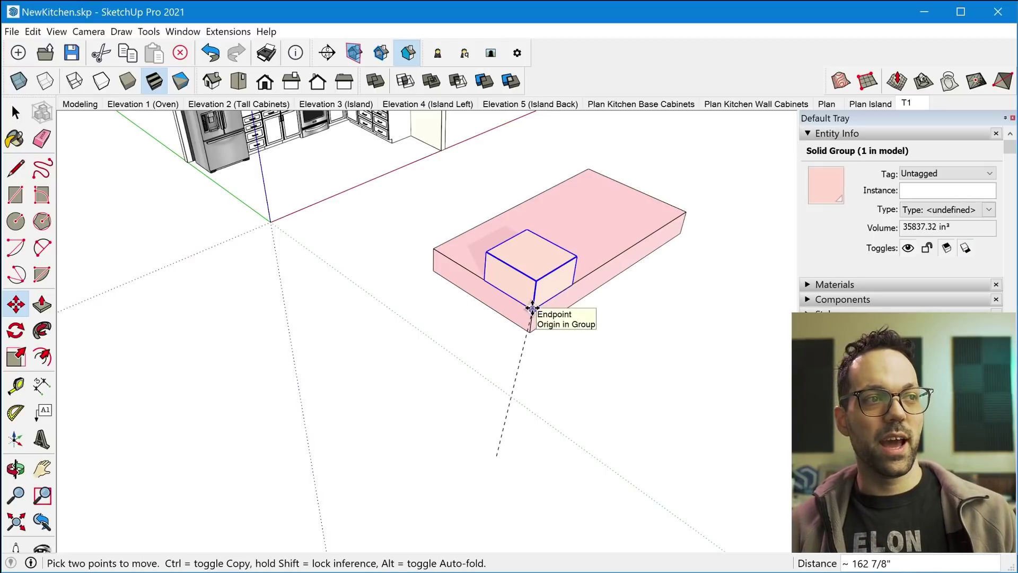
pyautogui.click(532, 307)
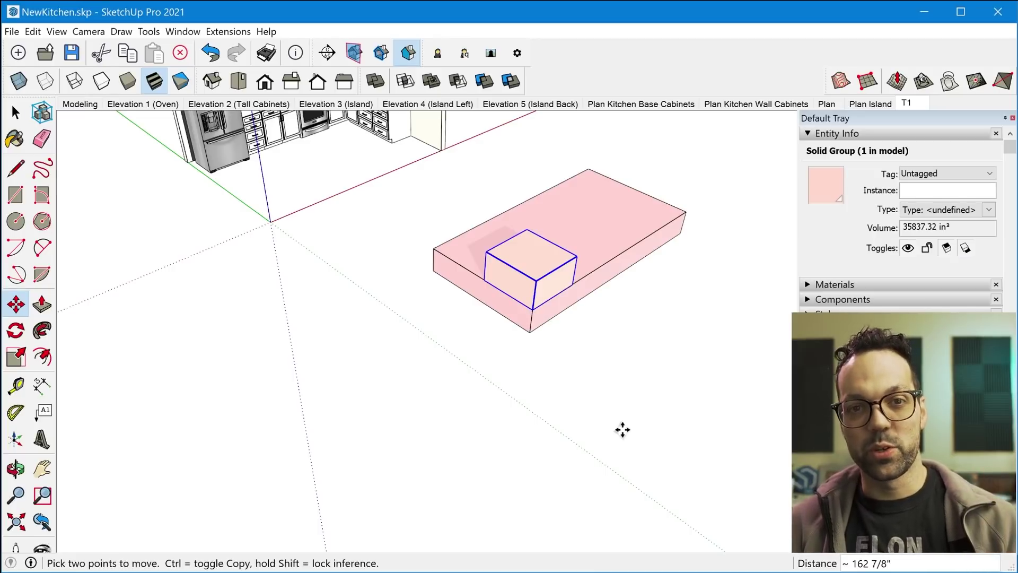
pyautogui.scroll(5, 549, 297)
pyautogui.press('q')
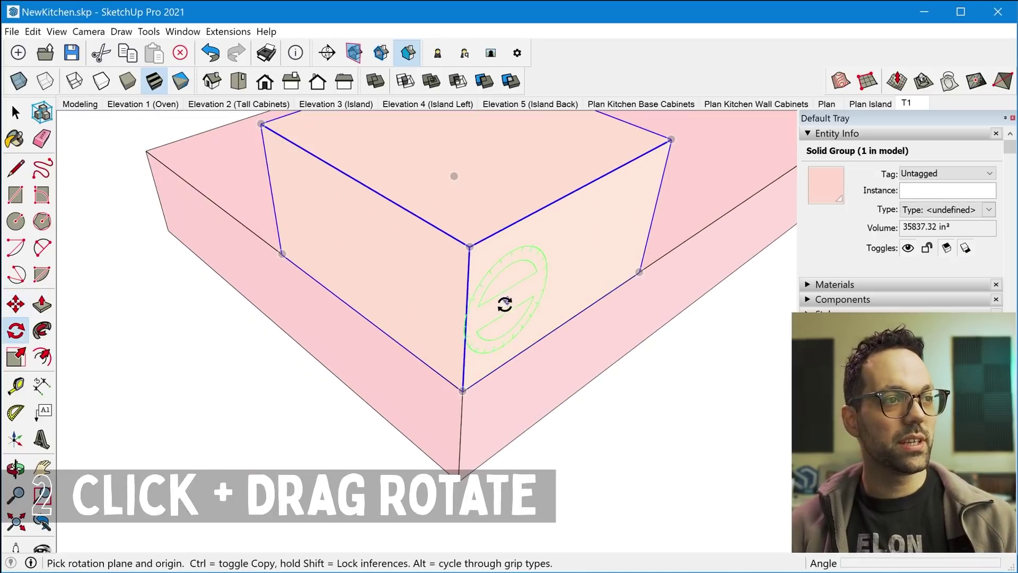
pyautogui.moveTo(516, 395); pyautogui.dragTo(460, 314, button='middle')
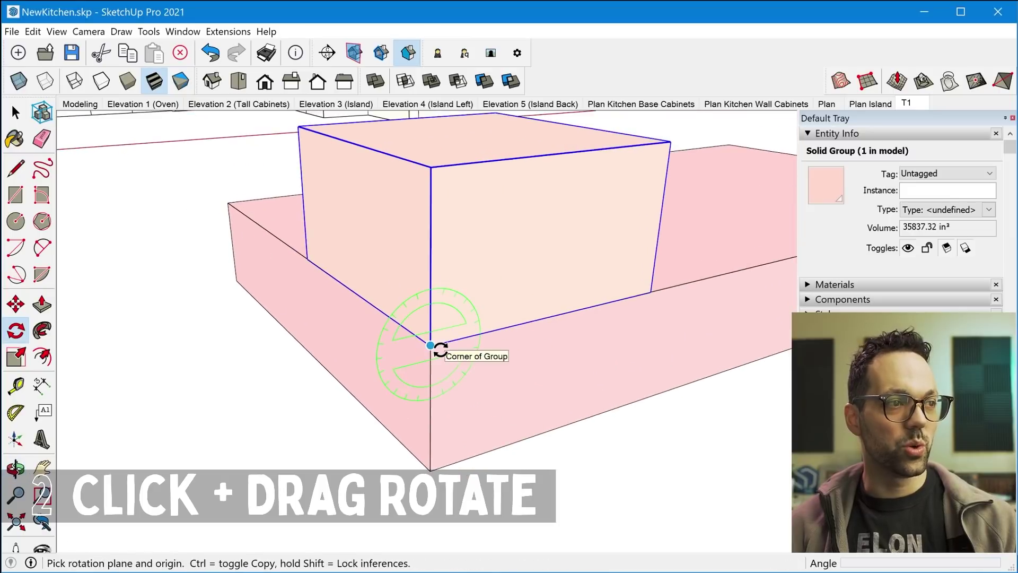
pyautogui.scroll(-3, 610, 366)
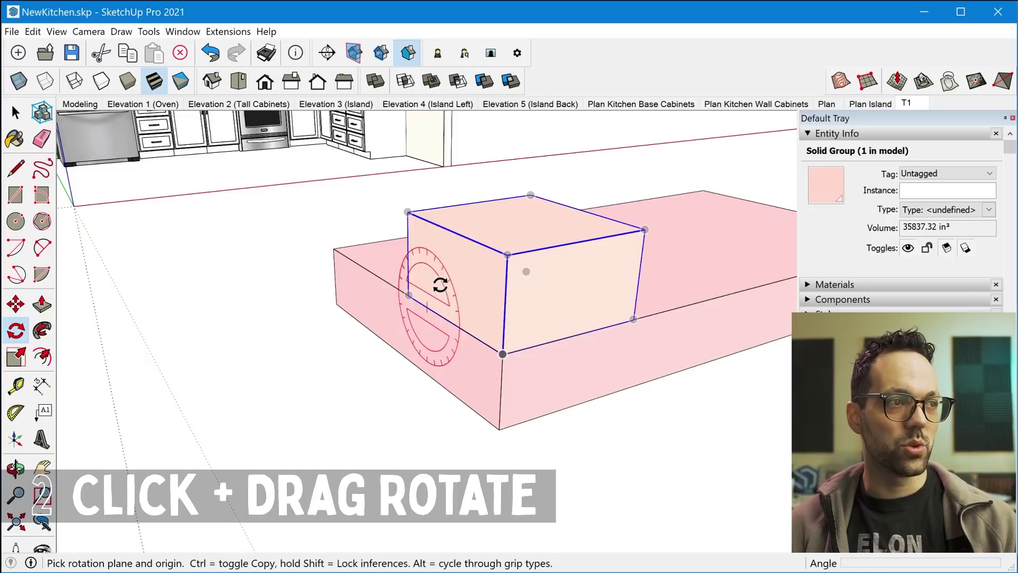
pyautogui.moveTo(460, 278); pyautogui.dragTo(483, 318, button='middle')
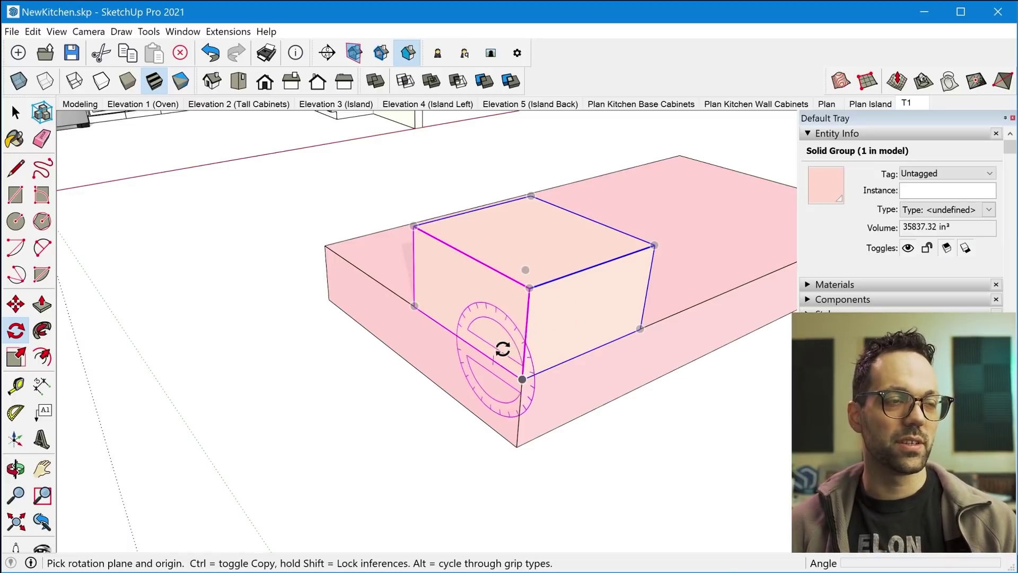
pyautogui.click(523, 378)
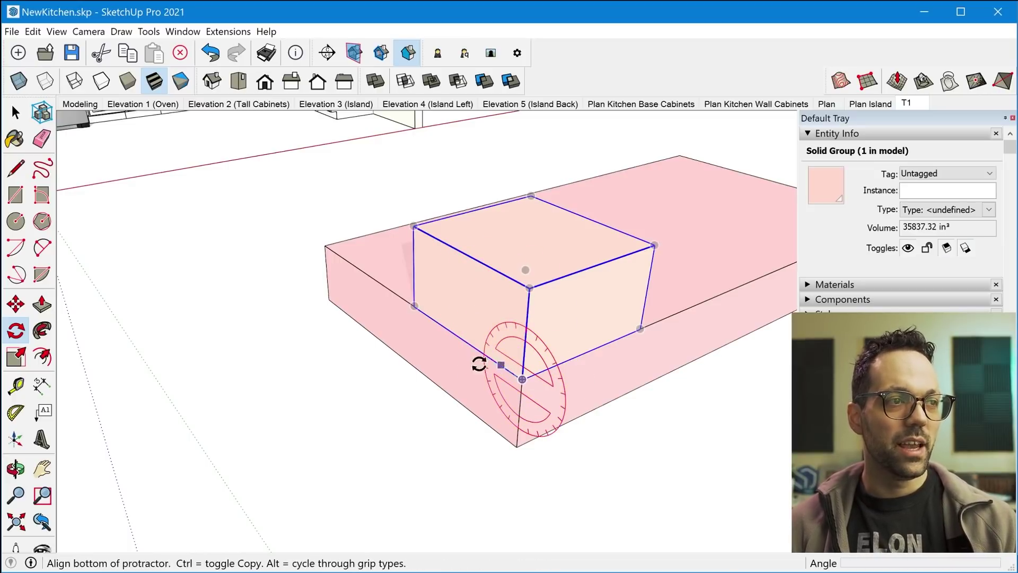
pyautogui.click(466, 347)
pyautogui.press('Escape')
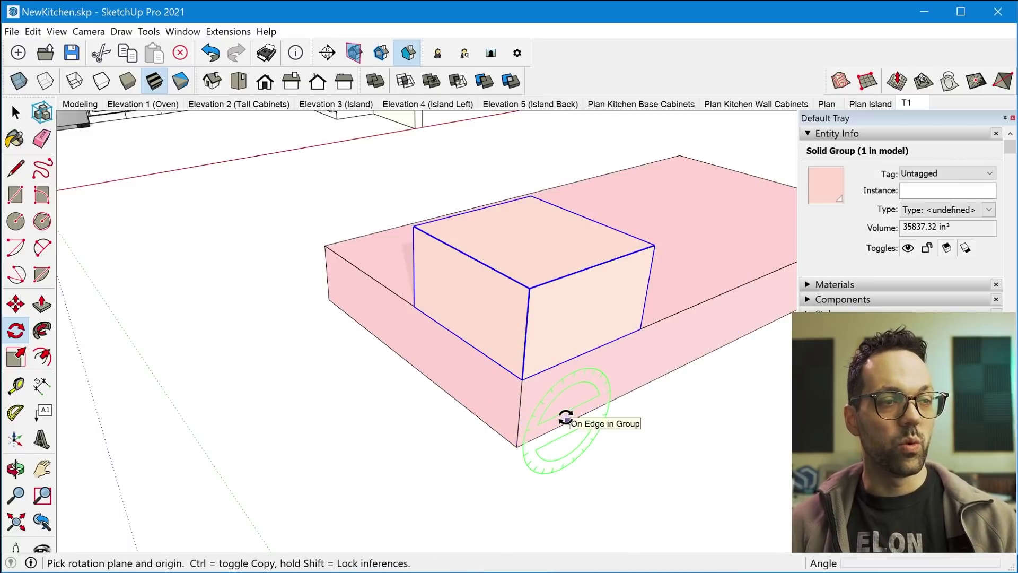
pyautogui.moveTo(564, 392)
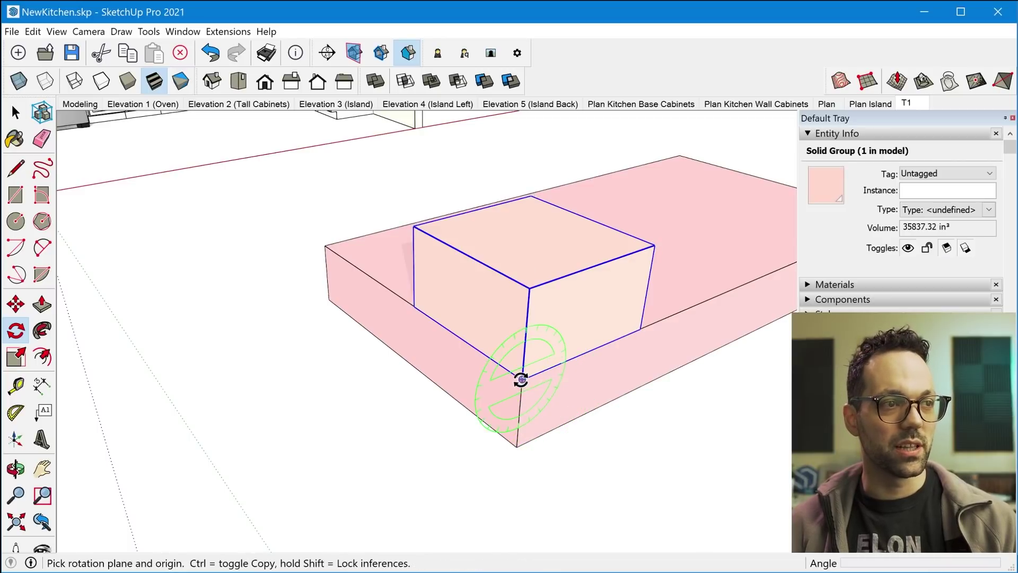
pyautogui.moveTo(521, 380); pyautogui.dragTo(493, 389)
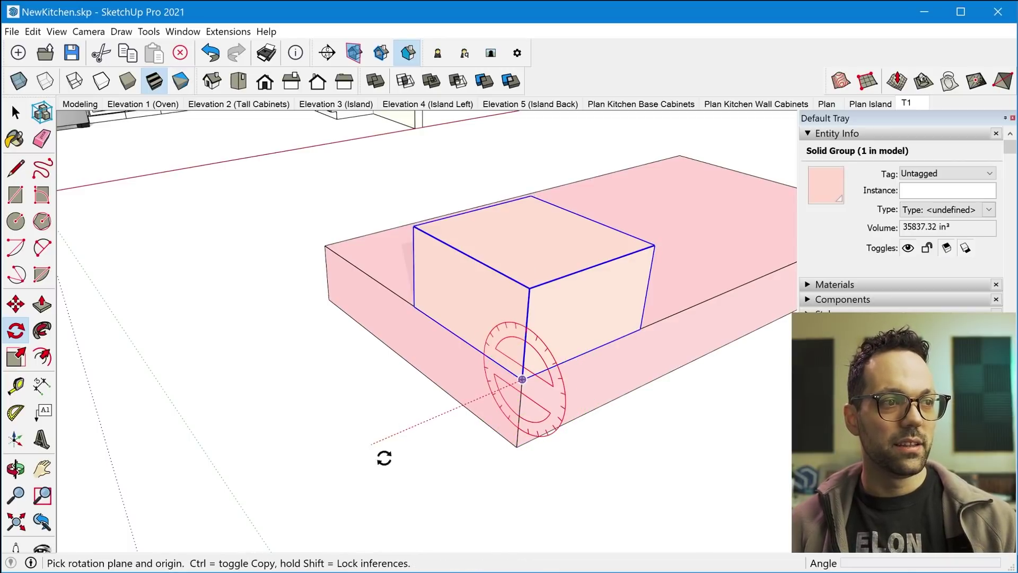
pyautogui.moveTo(384, 457); pyautogui.dragTo(529, 288)
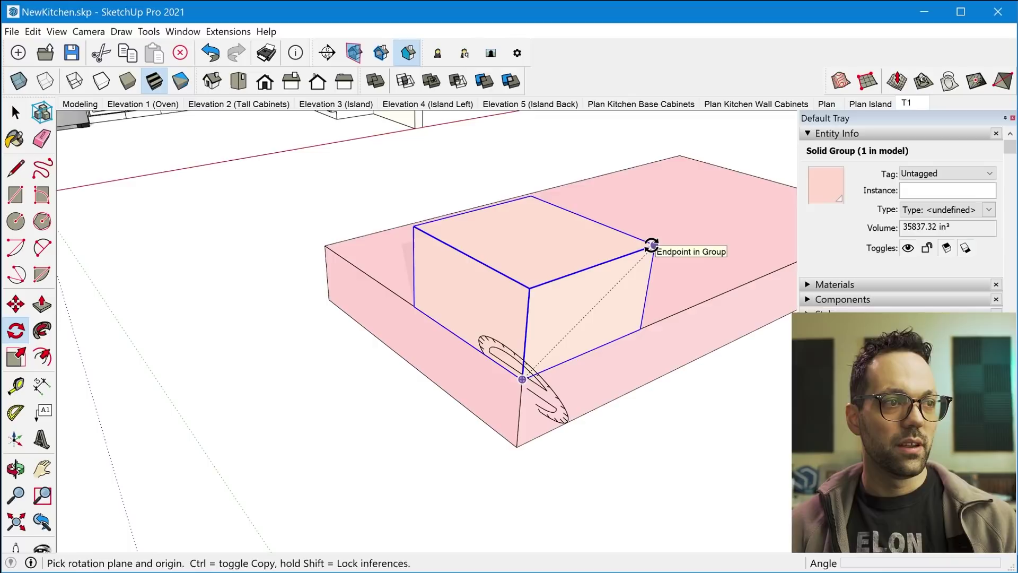
pyautogui.click(651, 245)
pyautogui.moveTo(651, 245); pyautogui.dragTo(515, 329, button='middle')
pyautogui.moveTo(450, 342)
pyautogui.mouseDown(button='middle')
pyautogui.moveTo(409, 336)
pyautogui.moveTo(615, 359)
pyautogui.moveTo(440, 342)
pyautogui.mouseUp(button='middle')
pyautogui.click(413, 334)
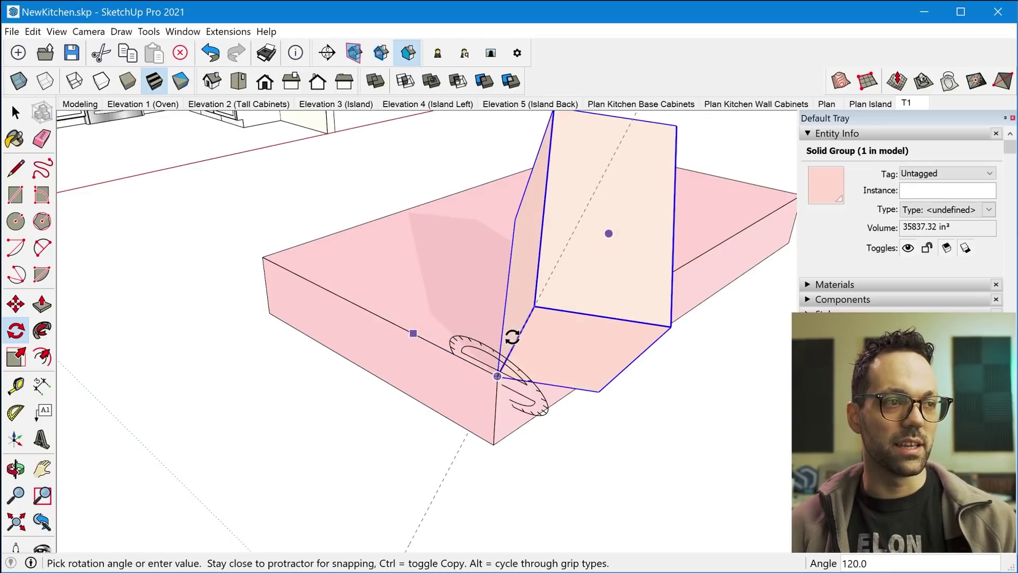
pyautogui.press('Escape')
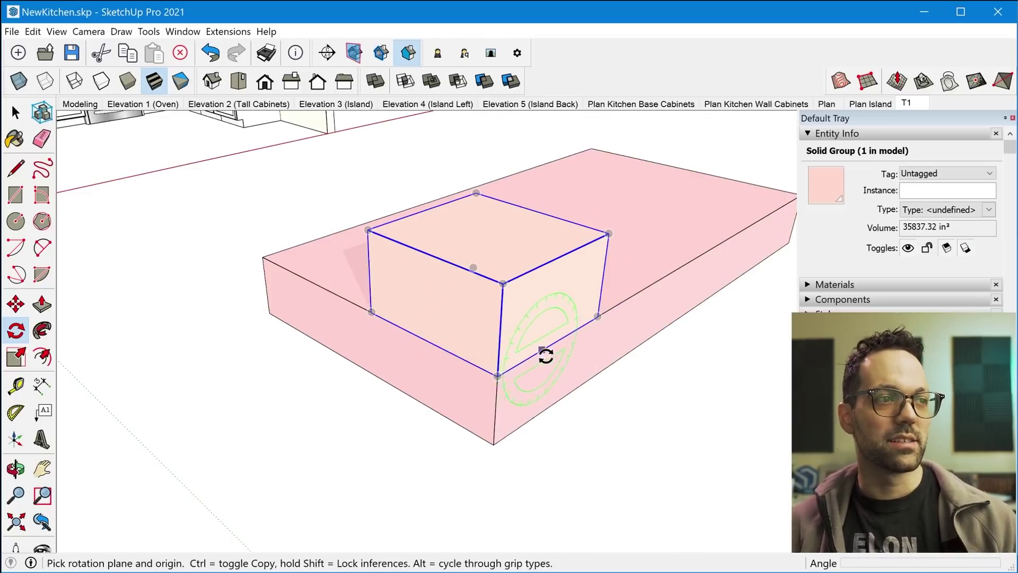
pyautogui.moveTo(546, 354); pyautogui.dragTo(607, 436, button='middle')
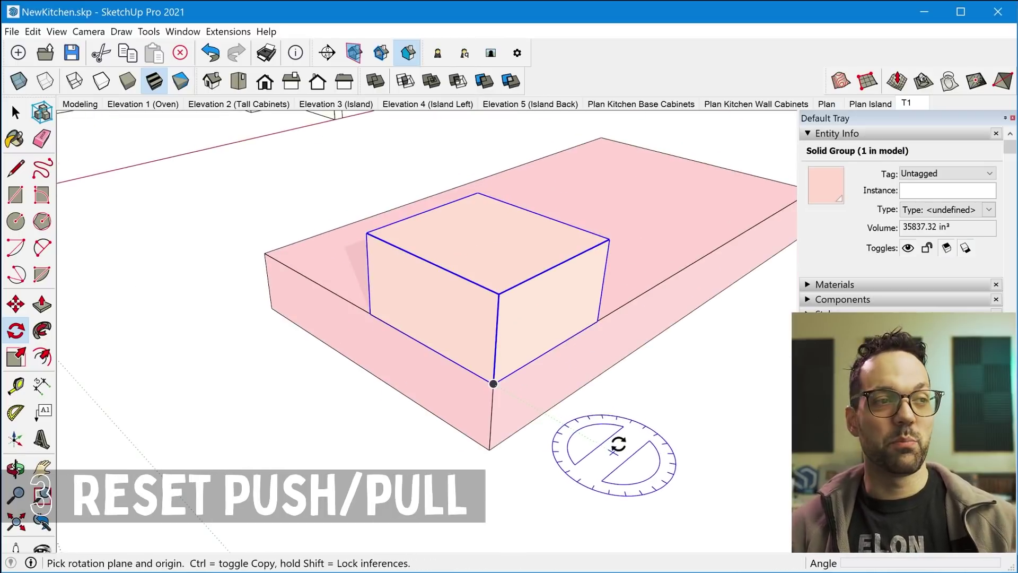
pyautogui.scroll(3, 618, 446)
pyautogui.press('space')
pyautogui.doubleClick(510, 326)
pyautogui.scroll(-3, 508, 327)
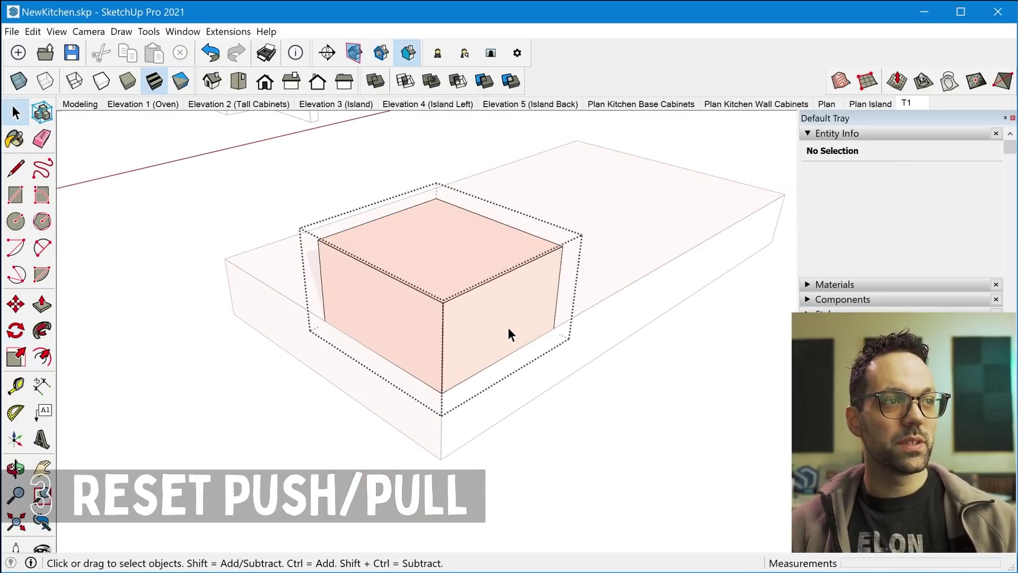
pyautogui.click(501, 326)
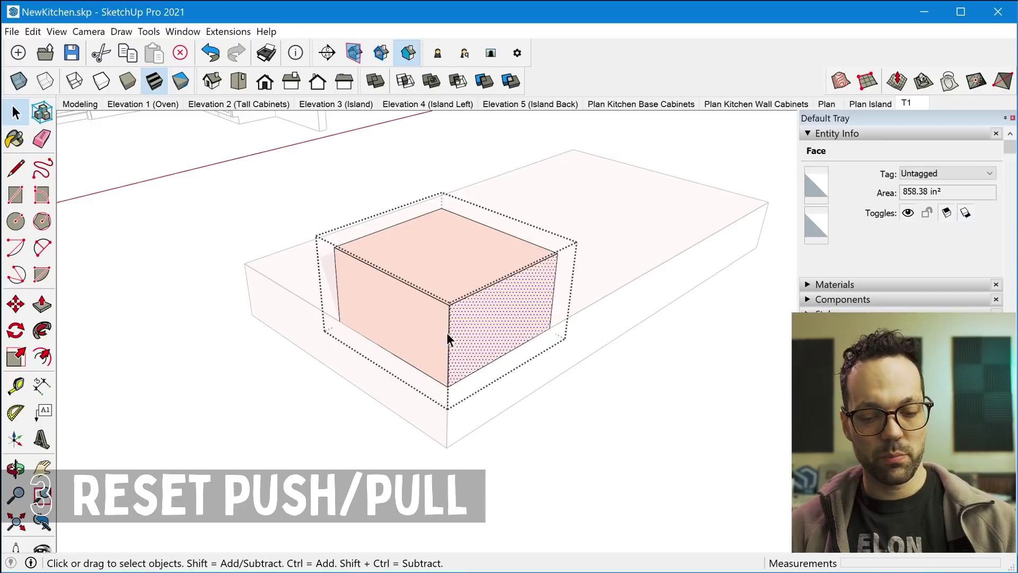
pyautogui.press('p')
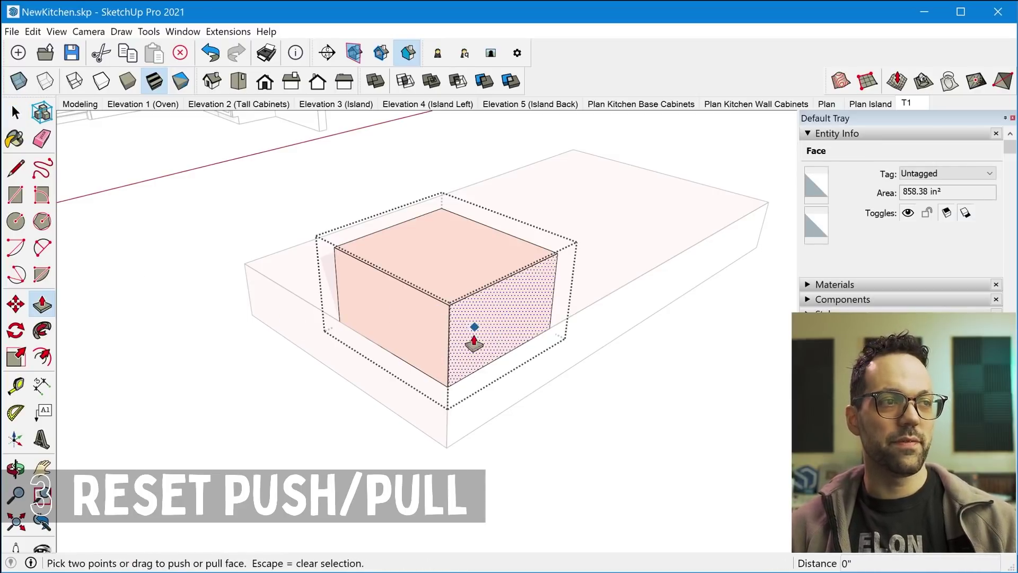
pyautogui.moveTo(466, 321); pyautogui.dragTo(412, 310, button='middle')
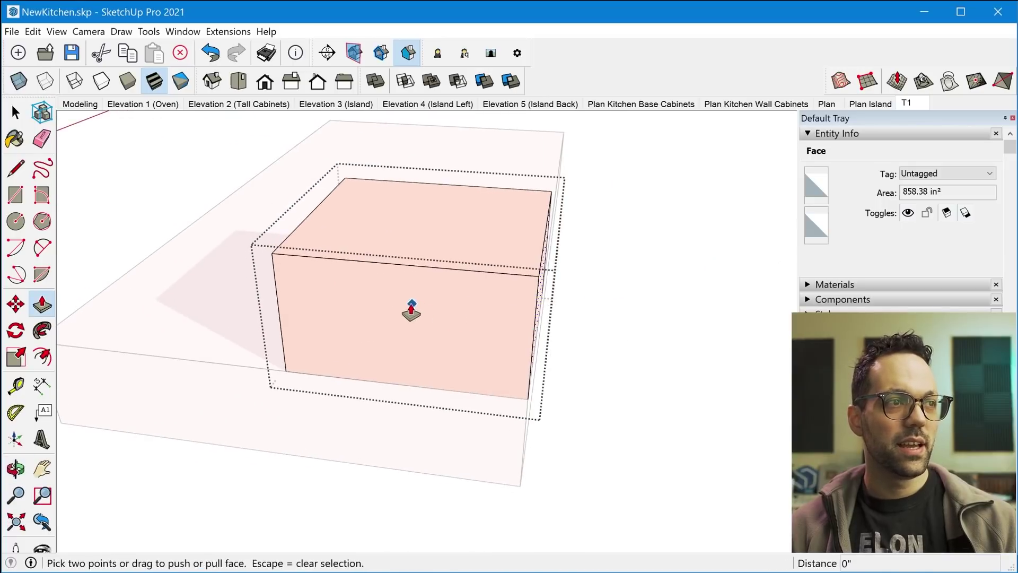
pyautogui.click(412, 311)
pyautogui.press('Escape')
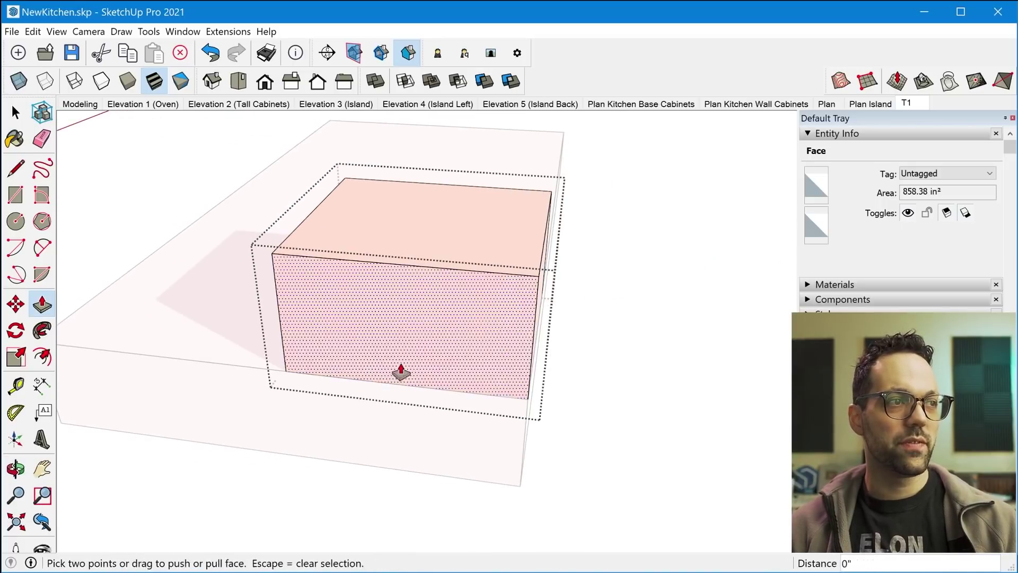
pyautogui.moveTo(401, 373); pyautogui.dragTo(512, 324, button='middle')
pyautogui.press('space')
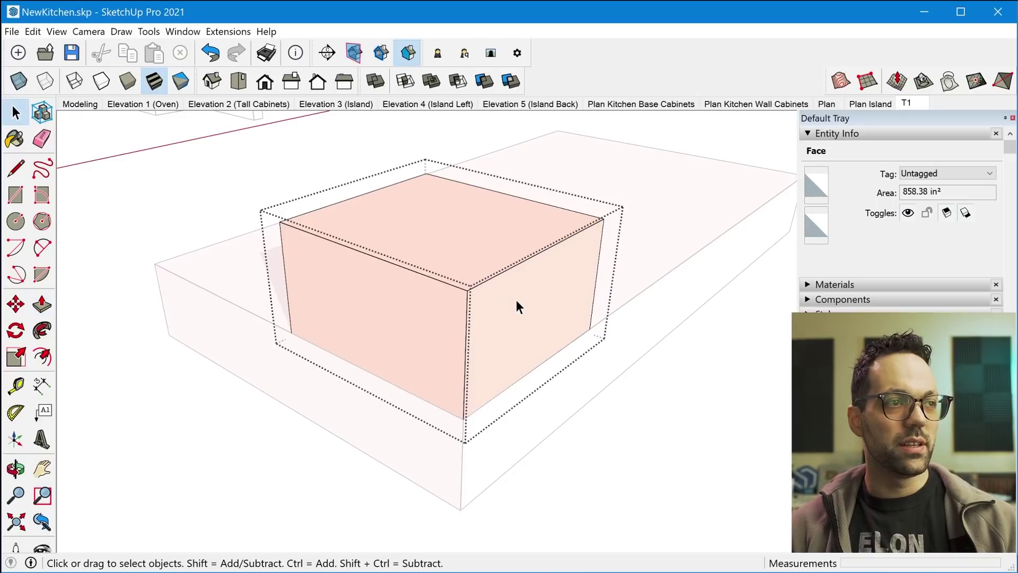
pyautogui.press('p')
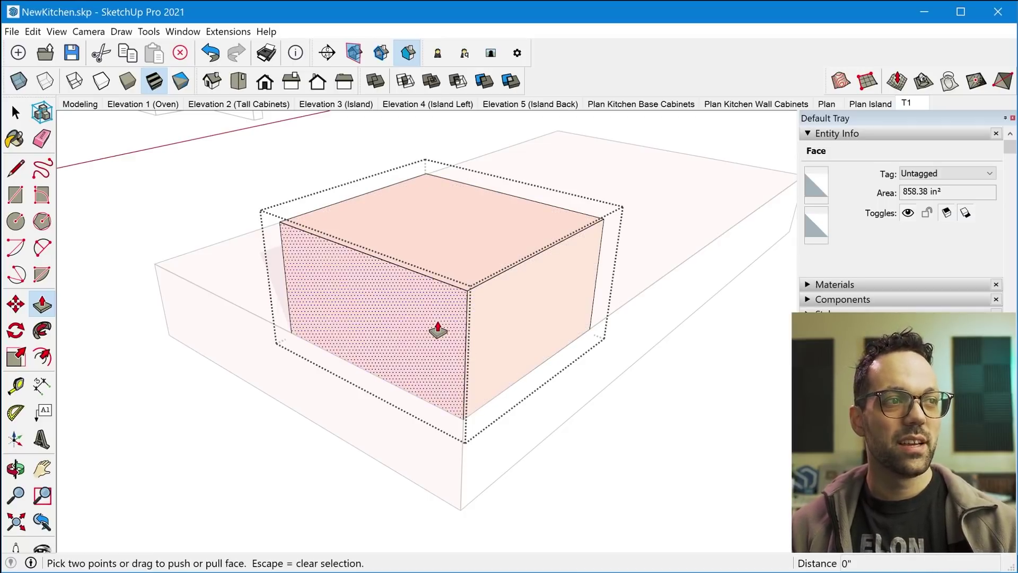
pyautogui.moveTo(438, 330); pyautogui.dragTo(467, 302)
pyautogui.click(474, 243)
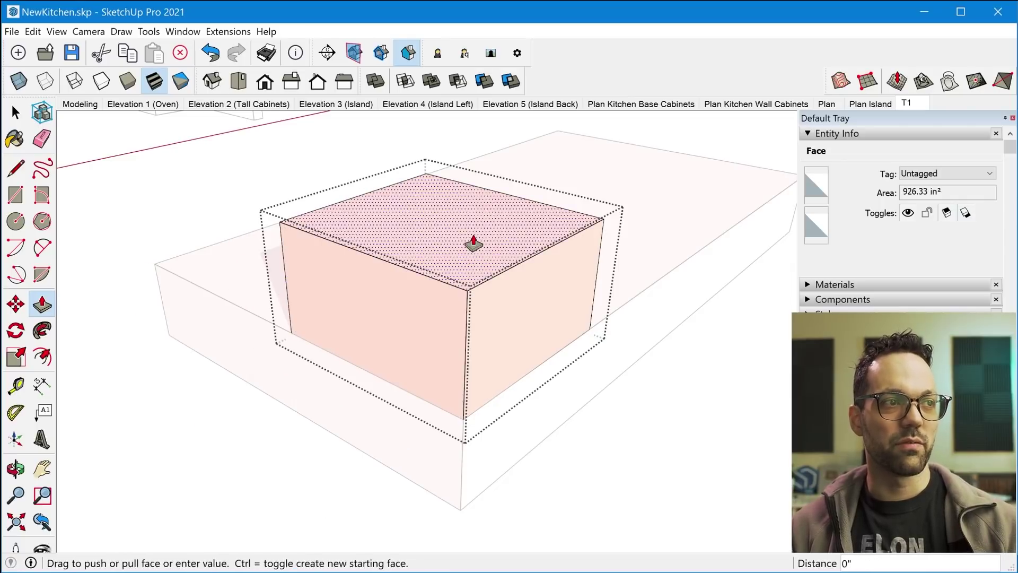
pyautogui.press('Escape')
pyautogui.scroll(-2, 550, 381)
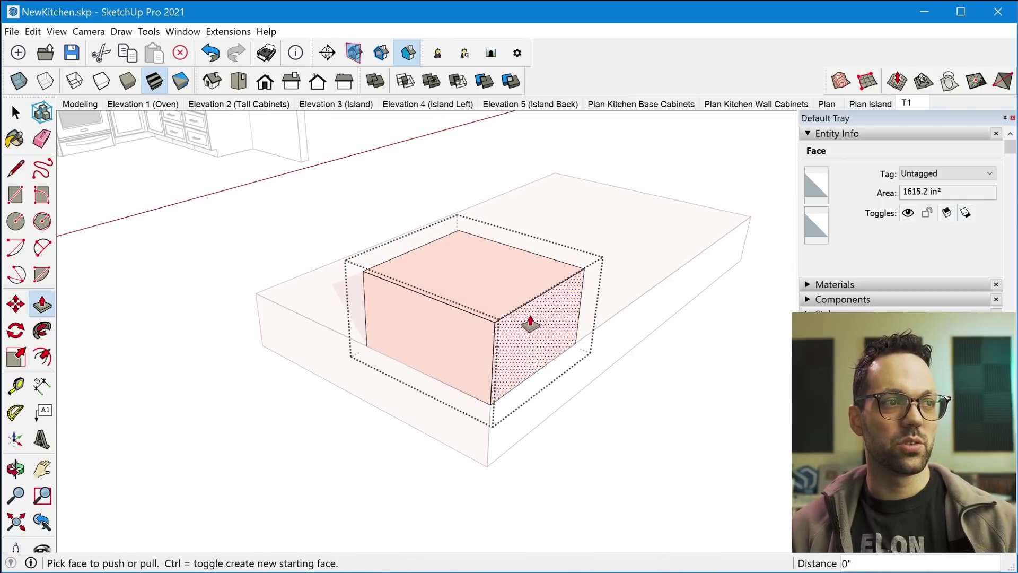
pyautogui.moveTo(530, 323); pyautogui.dragTo(532, 281, button='middle')
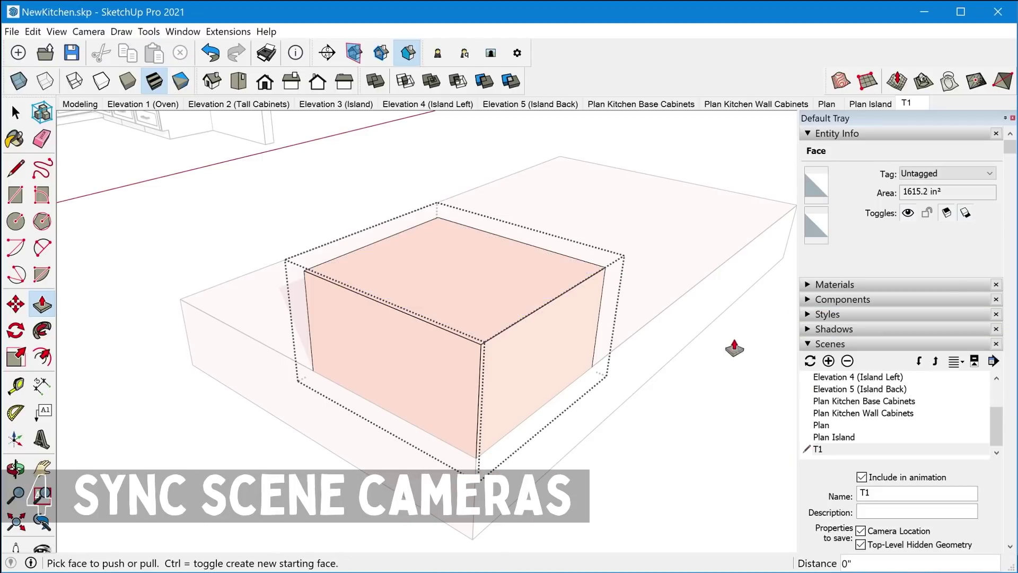
# Compare the Plan Kitchen Base Cabinets, Plan Kitchen Wall Cabinets, Plan and Plan Island scenes
pyautogui.click(853, 402)
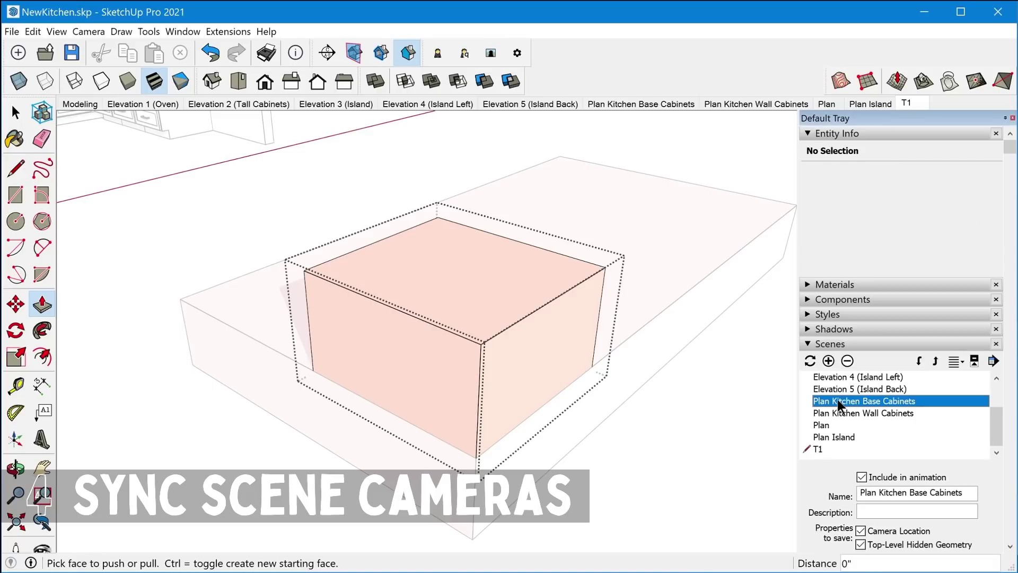
pyautogui.doubleClick(838, 401)
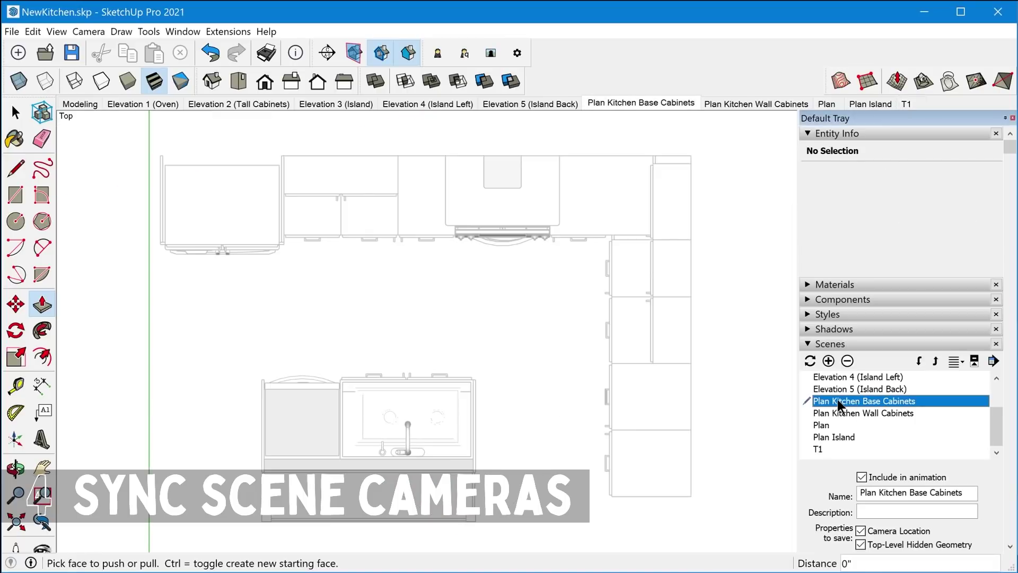
pyautogui.doubleClick(864, 413)
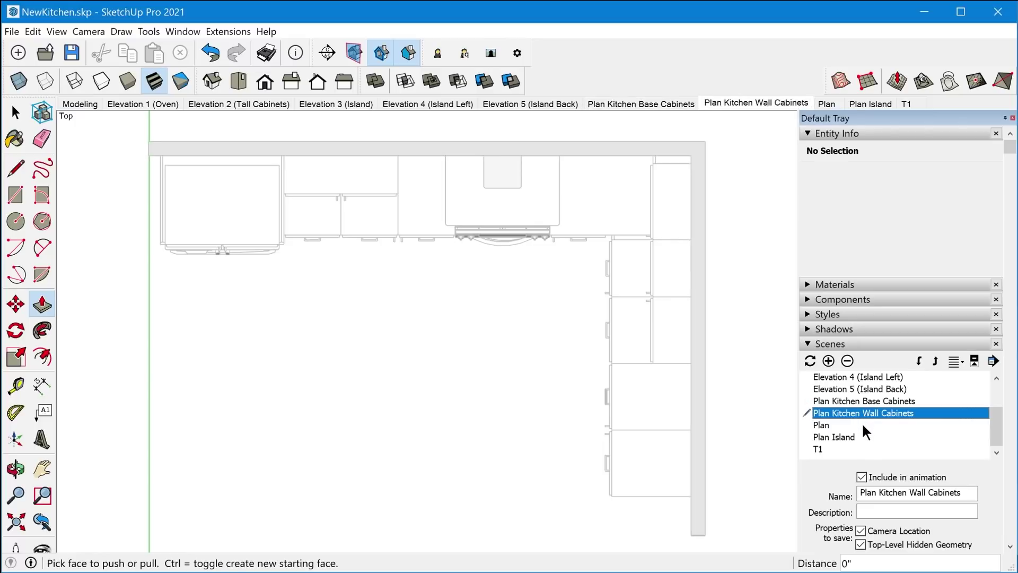
pyautogui.doubleClick(862, 425)
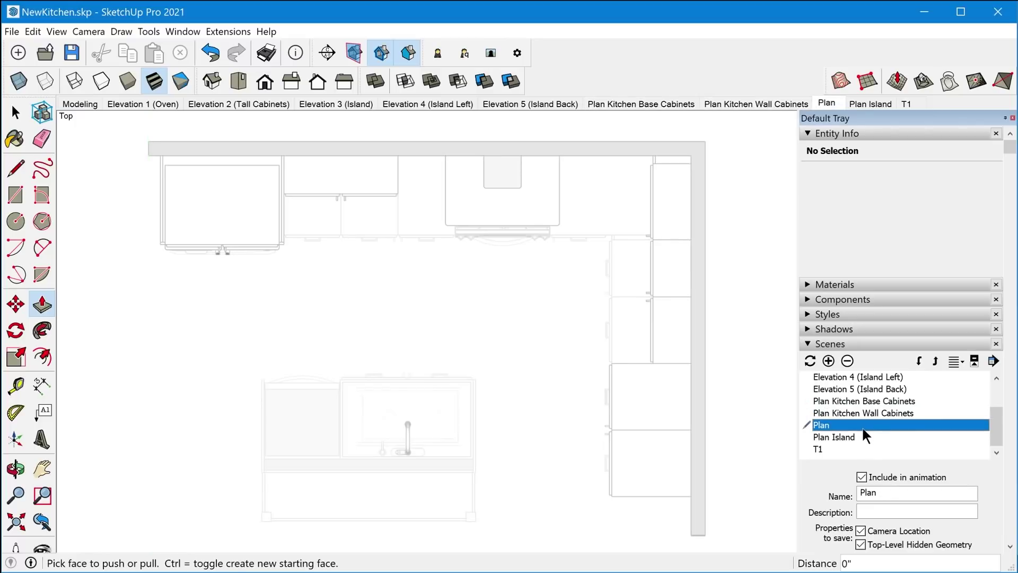
pyautogui.doubleClick(862, 437)
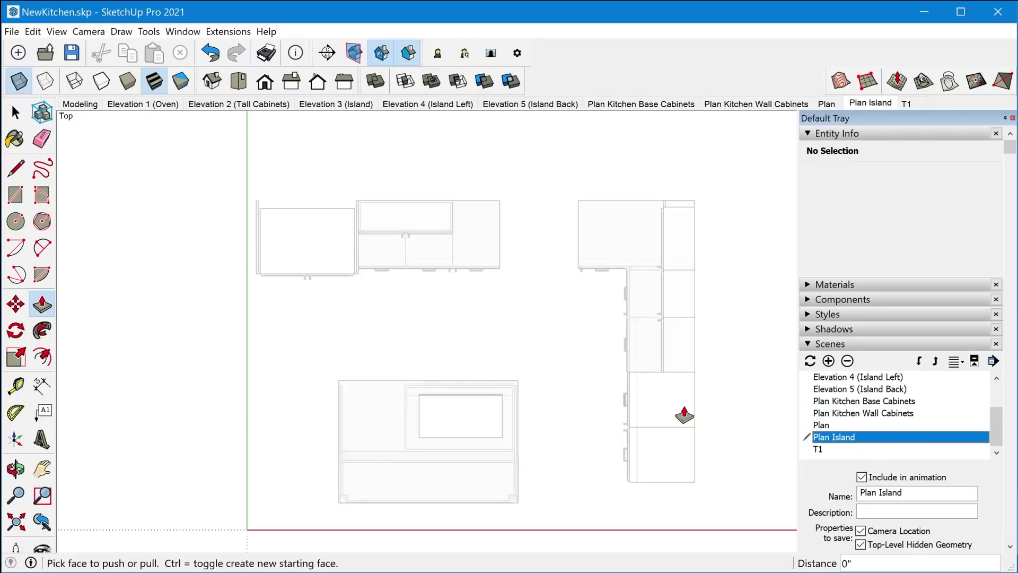
pyautogui.press('space')
pyautogui.scroll(-1, 716, 427)
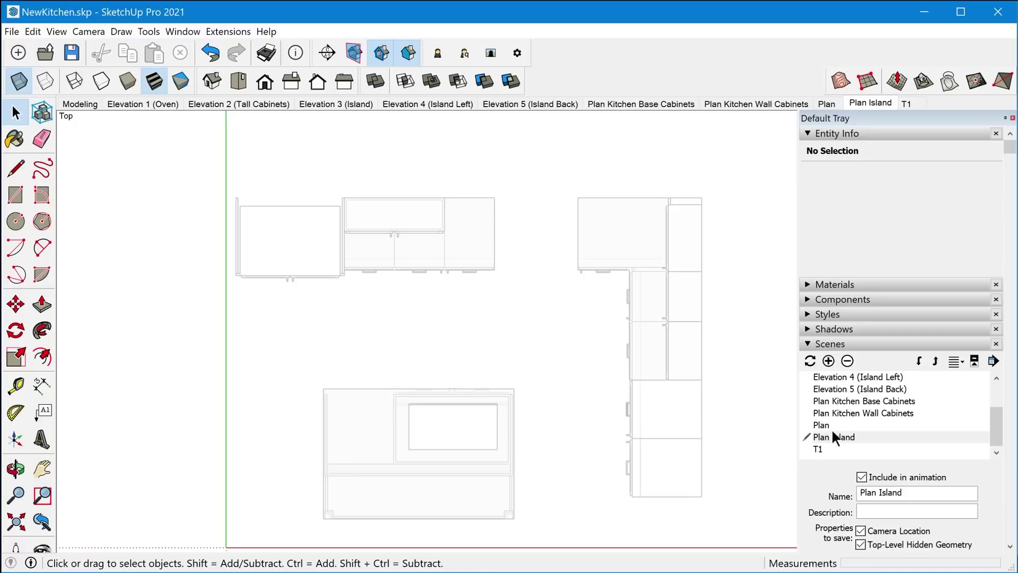
pyautogui.moveTo(711, 455); pyautogui.dragTo(727, 383, button='middle')
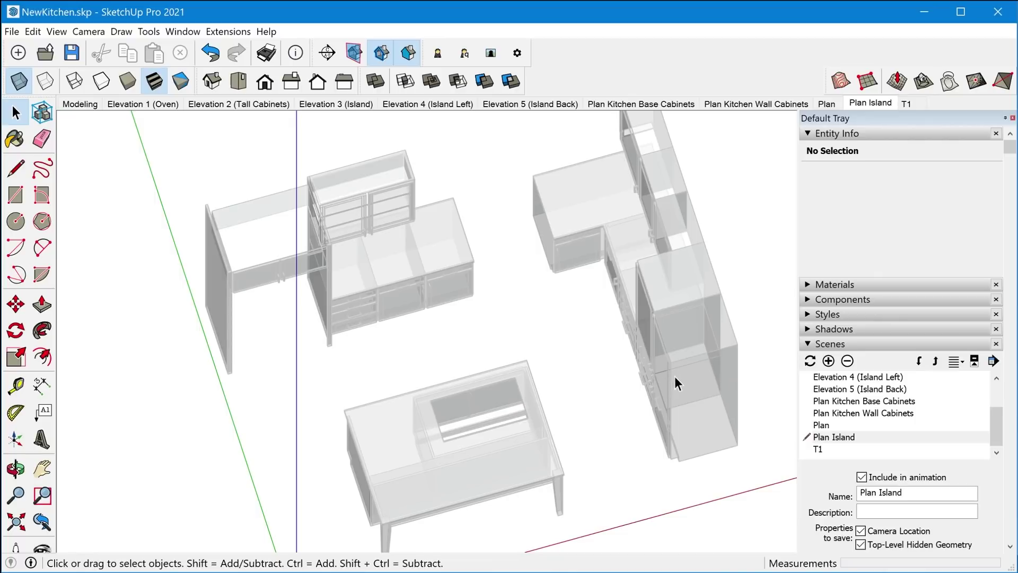
# Turn off Camera Location for Plan Kitchen Base Cabinets, then toggle between it and Plan Kitchen Wall Cabinets
pyautogui.click(827, 400)
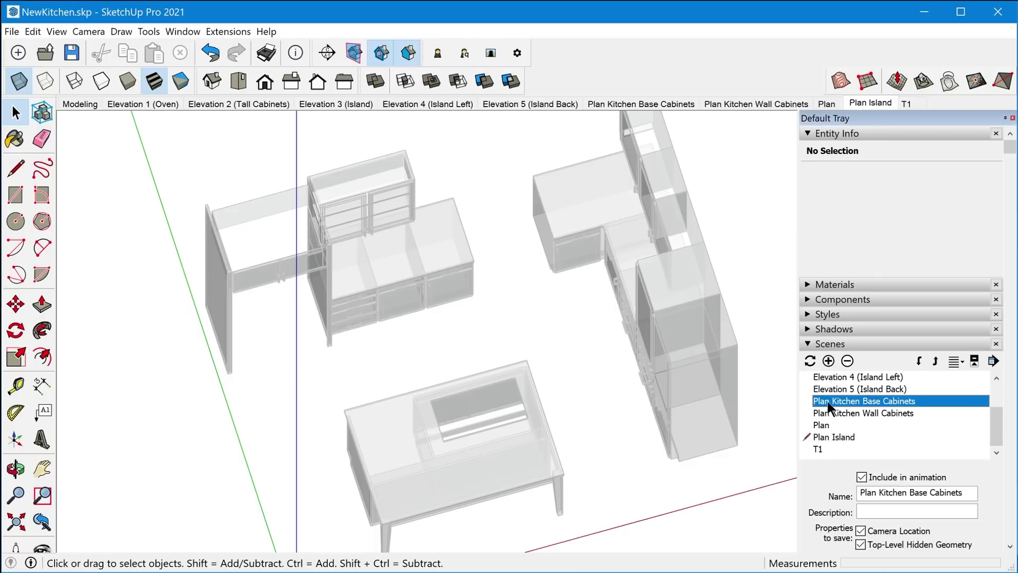
pyautogui.click(832, 412)
pyautogui.click(827, 425)
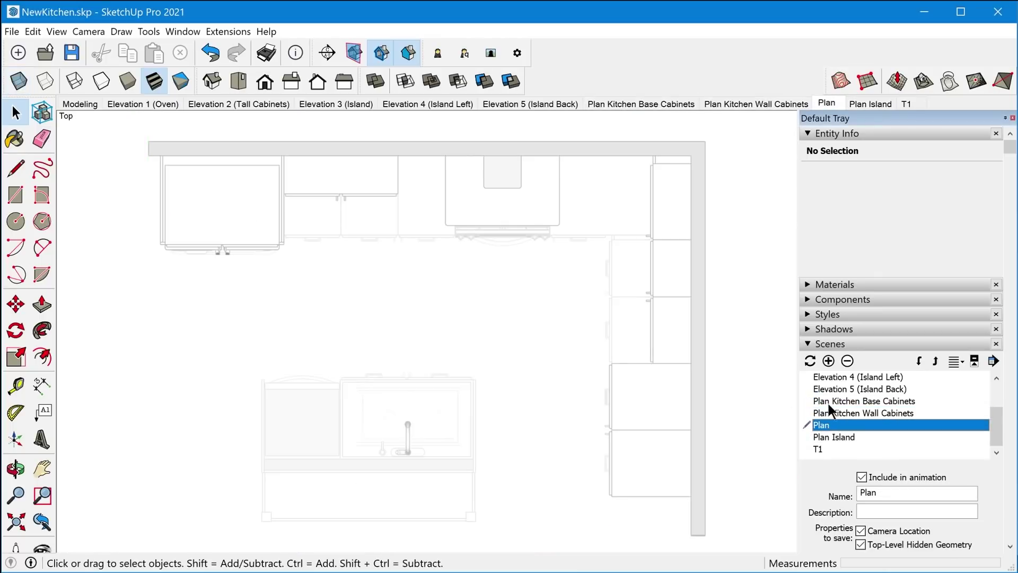
pyautogui.click(828, 402)
pyautogui.scroll(1, 498, 372)
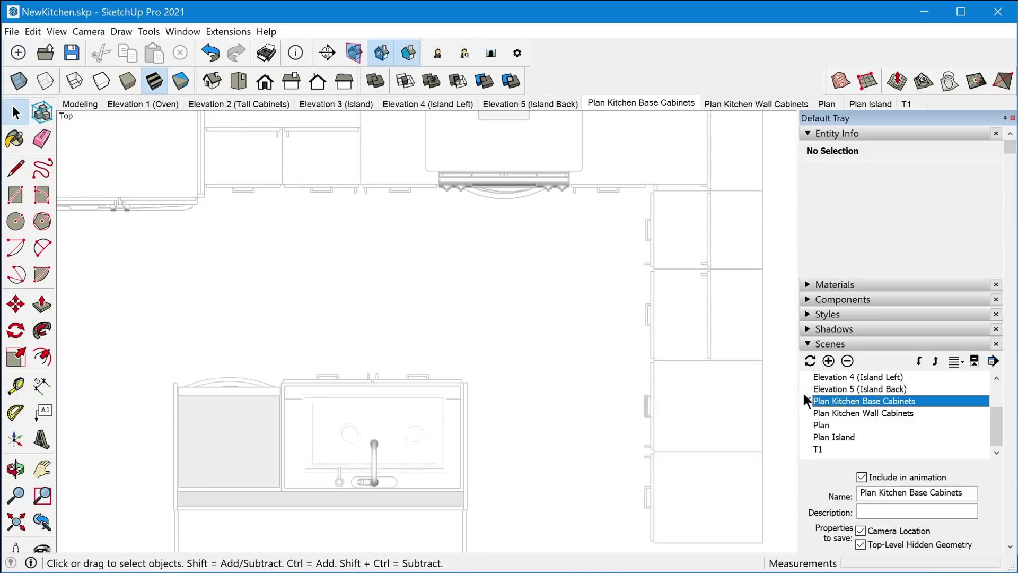
pyautogui.click(861, 530)
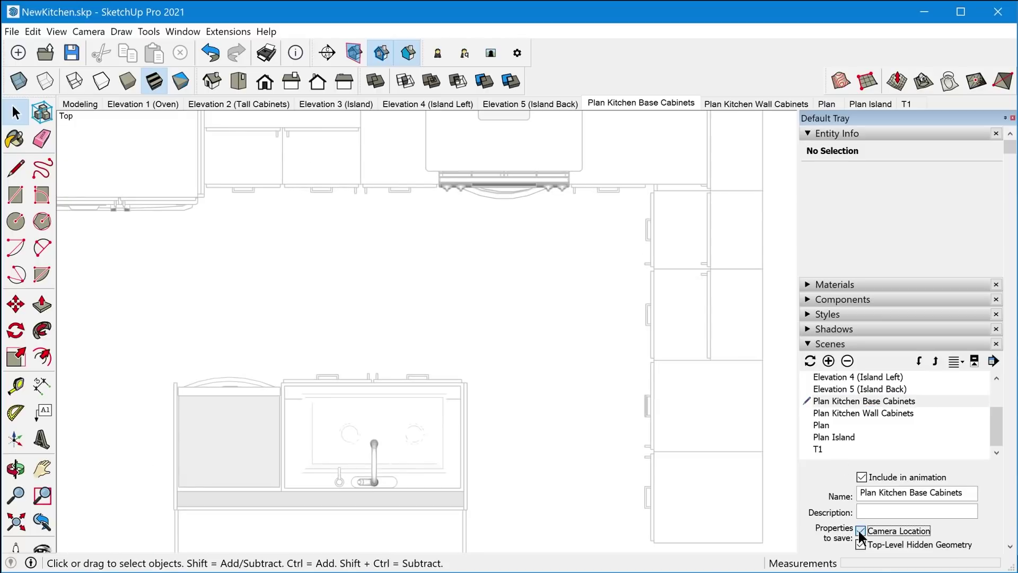
pyautogui.click(827, 414)
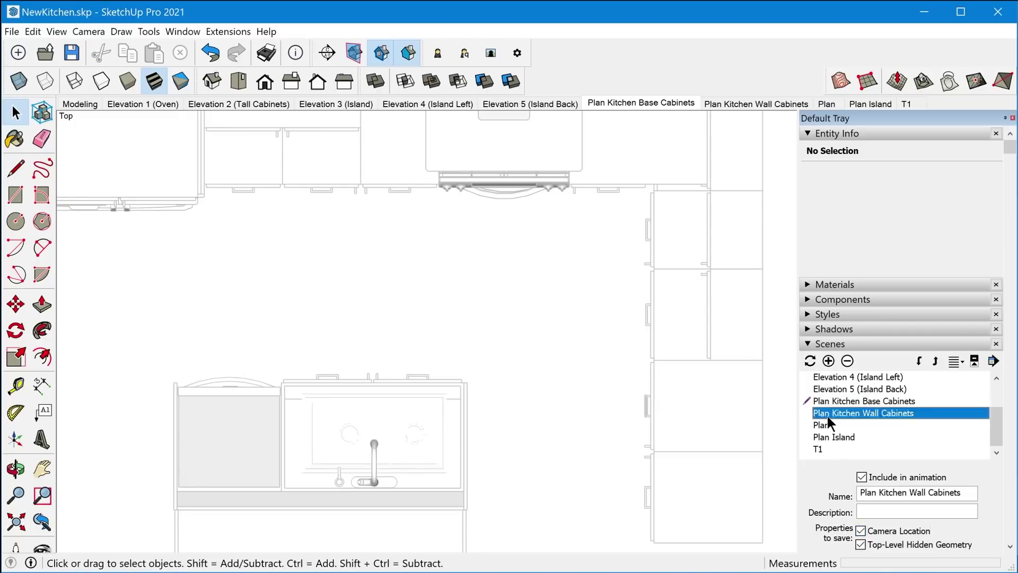
pyautogui.click(829, 402)
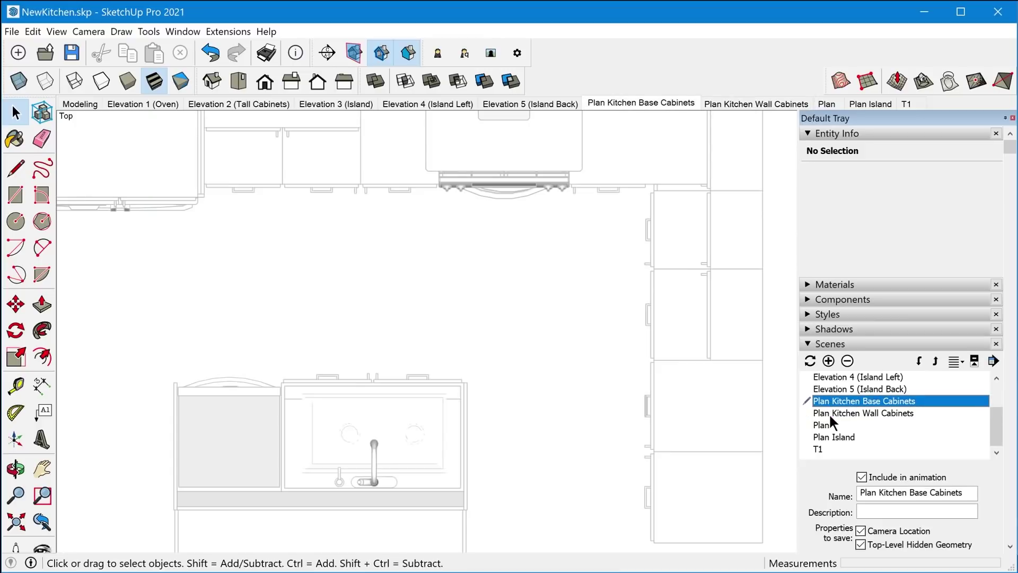
pyautogui.click(829, 413)
pyautogui.click(829, 404)
pyautogui.click(829, 414)
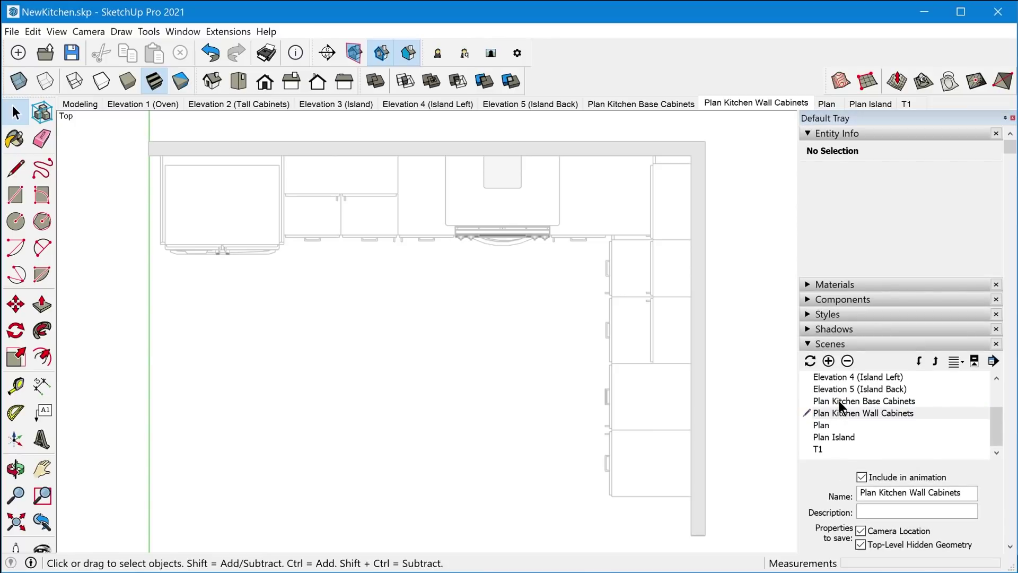
# Select the four plan scenes and uncheck, then recheck, Camera Location to save the current camera
pyautogui.click(839, 402)
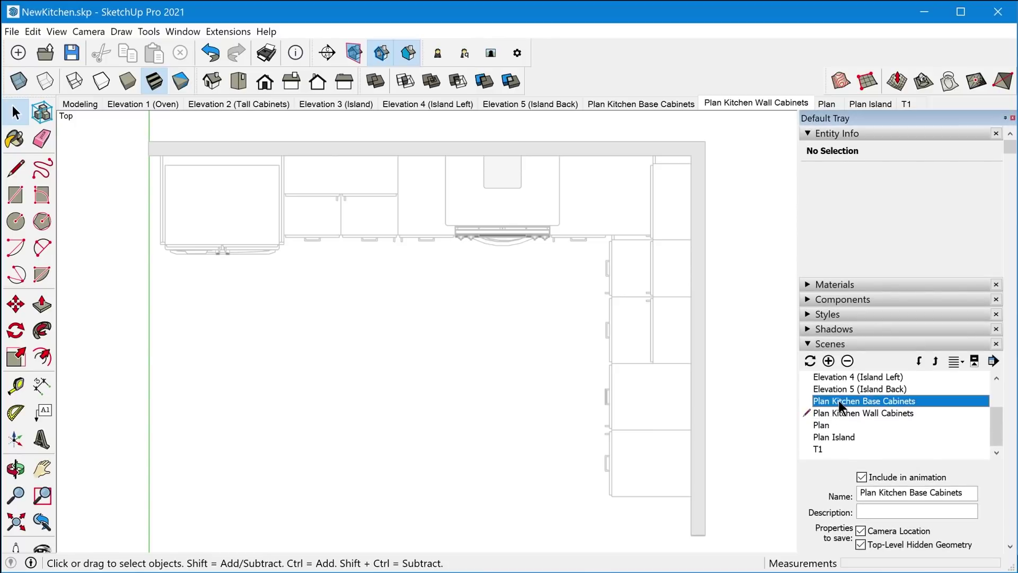
pyautogui.keyDown('shift'); pyautogui.click(838, 437); pyautogui.keyUp('shift')
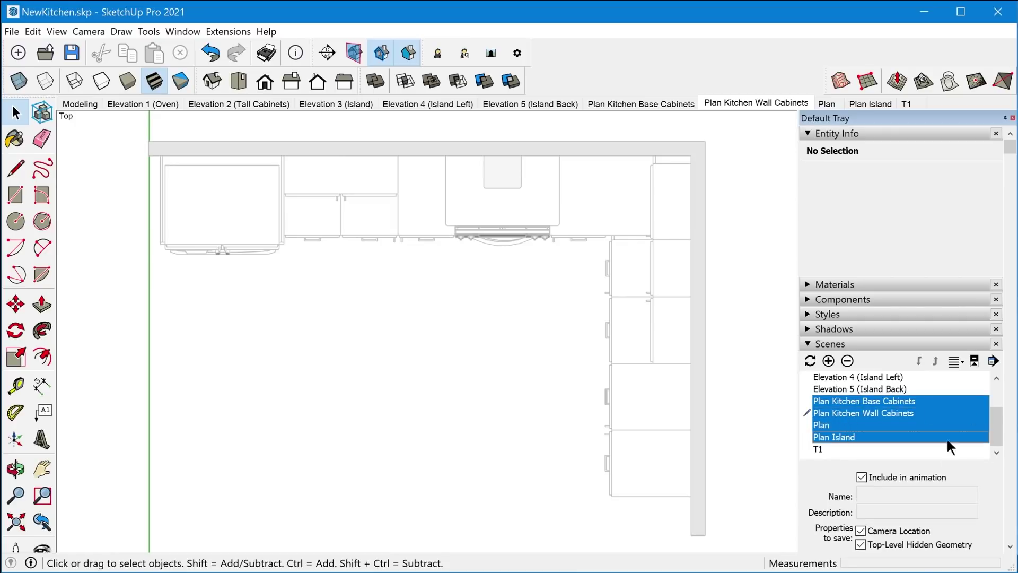
pyautogui.moveTo(1010, 148); pyautogui.dragTo(1010, 297)
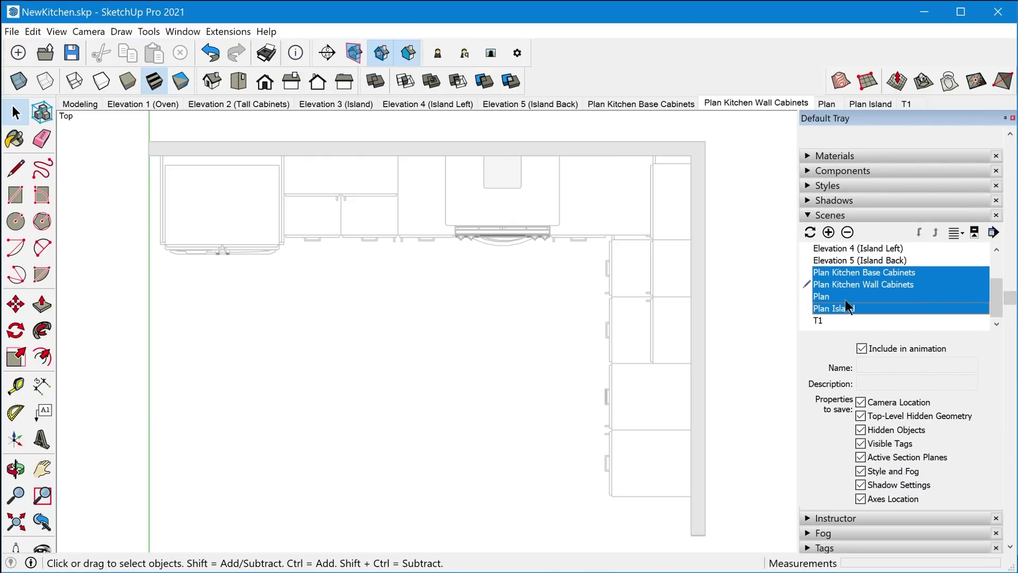
pyautogui.click(861, 402)
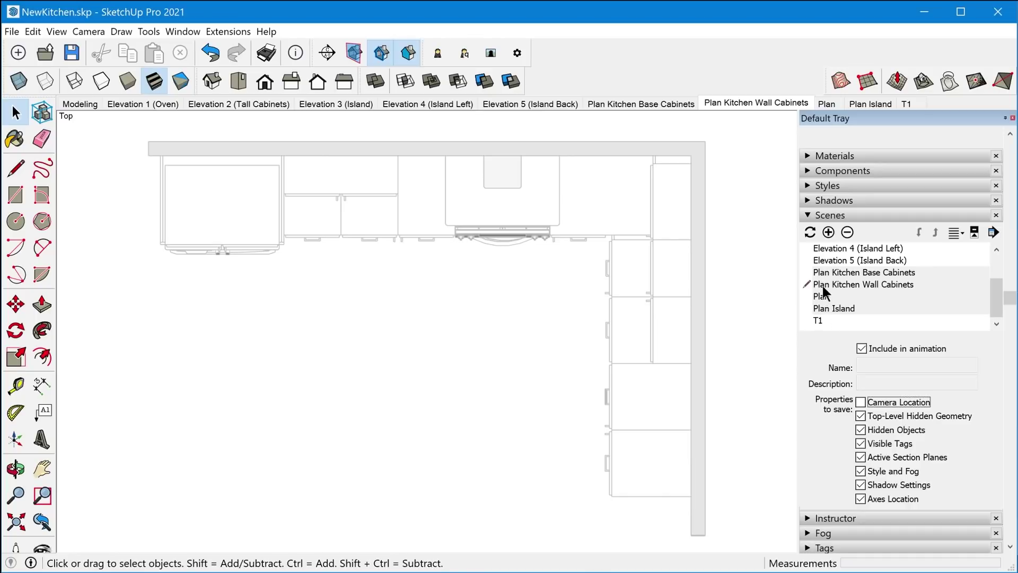
pyautogui.click(860, 402)
# Check Plan Kitchen Base Cabinets, Plan Kitchen Wall Cabinets, Plan and Plan Island for matching views
pyautogui.doubleClick(832, 273)
pyautogui.doubleClick(827, 284)
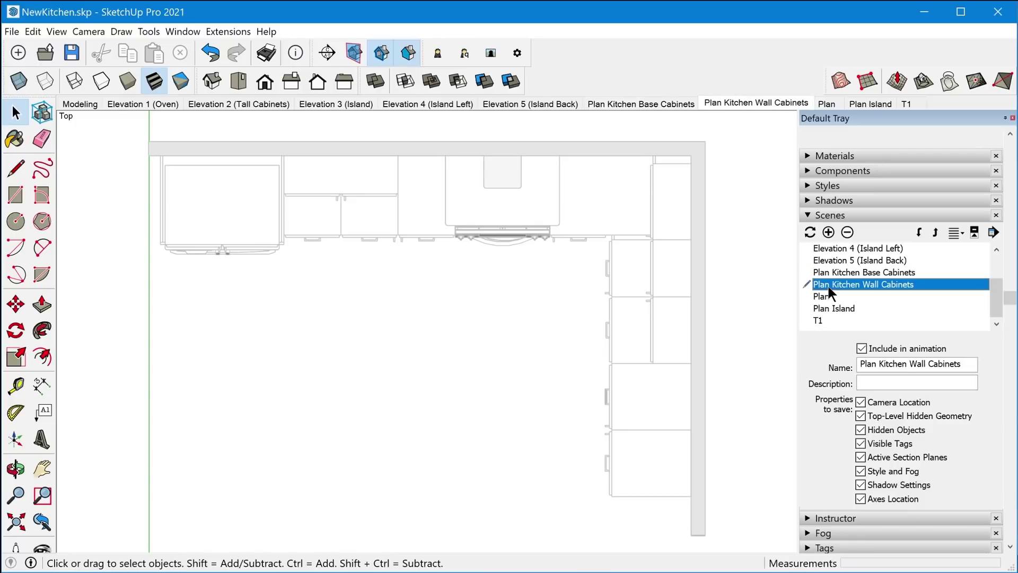
pyautogui.doubleClick(826, 296)
pyautogui.doubleClick(826, 307)
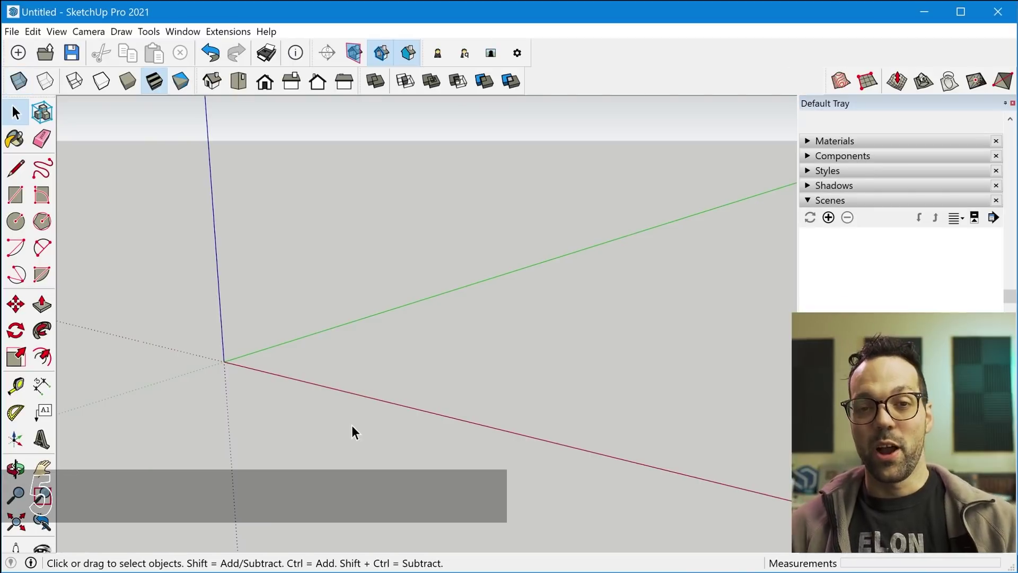
# Draw a 5' by 10' rectangle on the ground
pyautogui.press('r')
pyautogui.scroll(3, 309, 367)
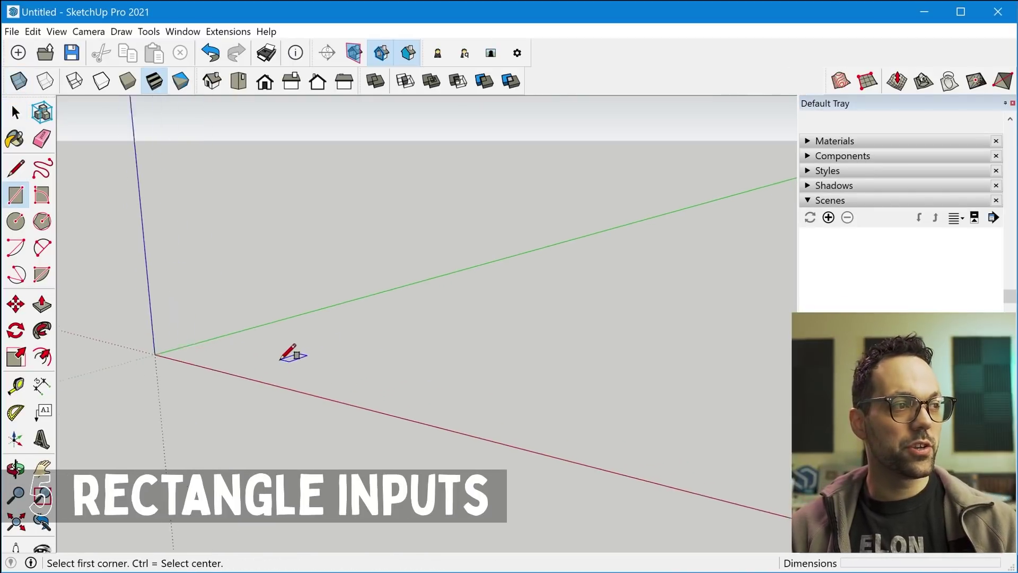
pyautogui.click(194, 355)
pyautogui.click(506, 365)
pyautogui.moveTo(509, 362); pyautogui.dragTo(427, 450, button='middle')
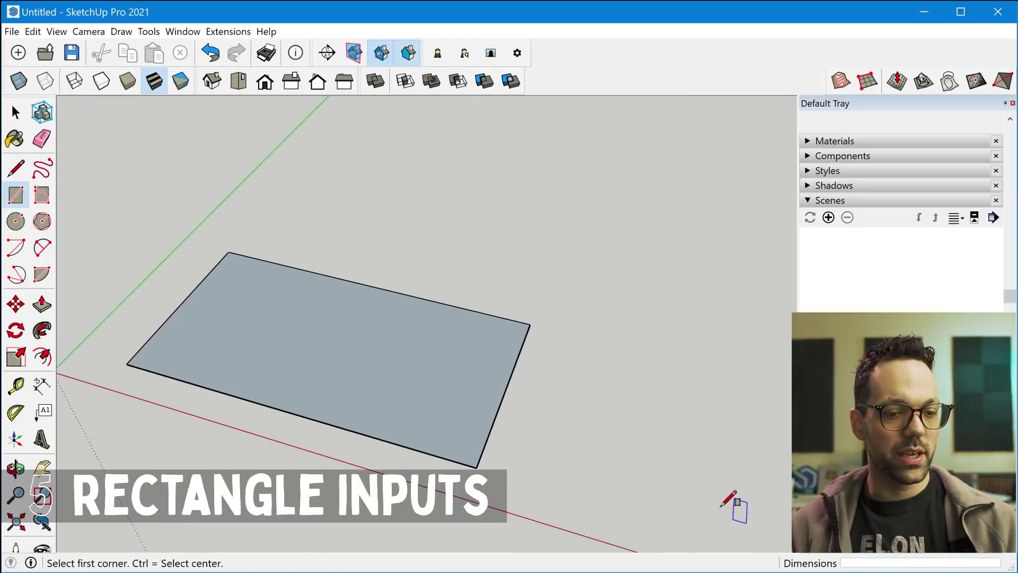
pyautogui.write("5',1")
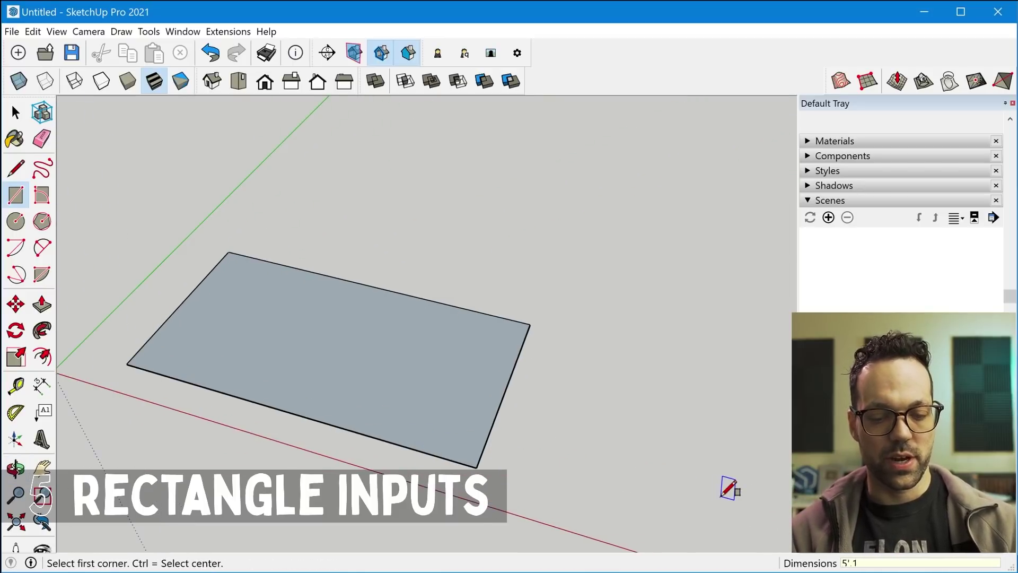
pyautogui.write("0'")
pyautogui.press('Return')
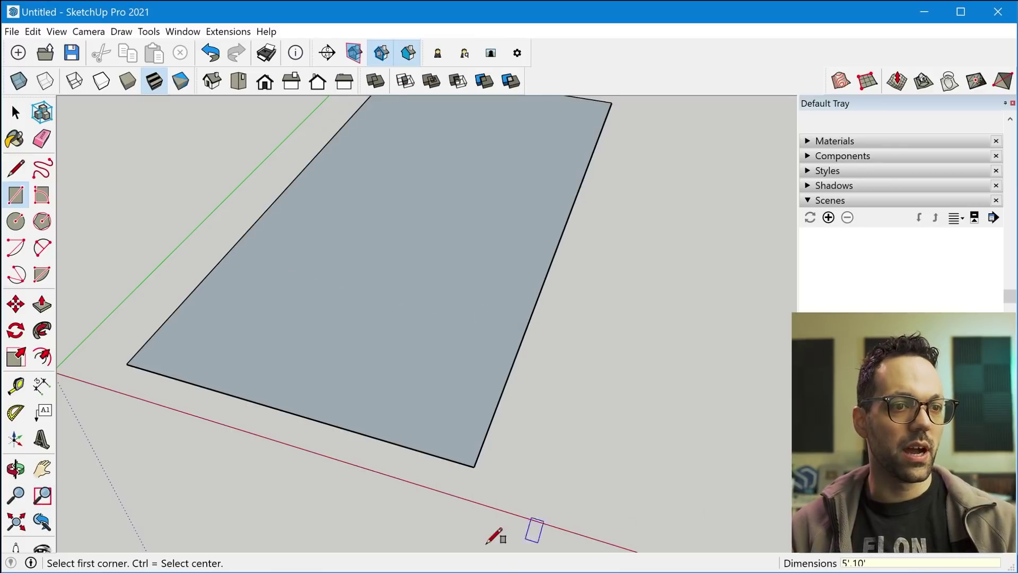
pyautogui.scroll(-3, 527, 409)
pyautogui.scroll(2, 546, 425)
pyautogui.scroll(-1, 547, 340)
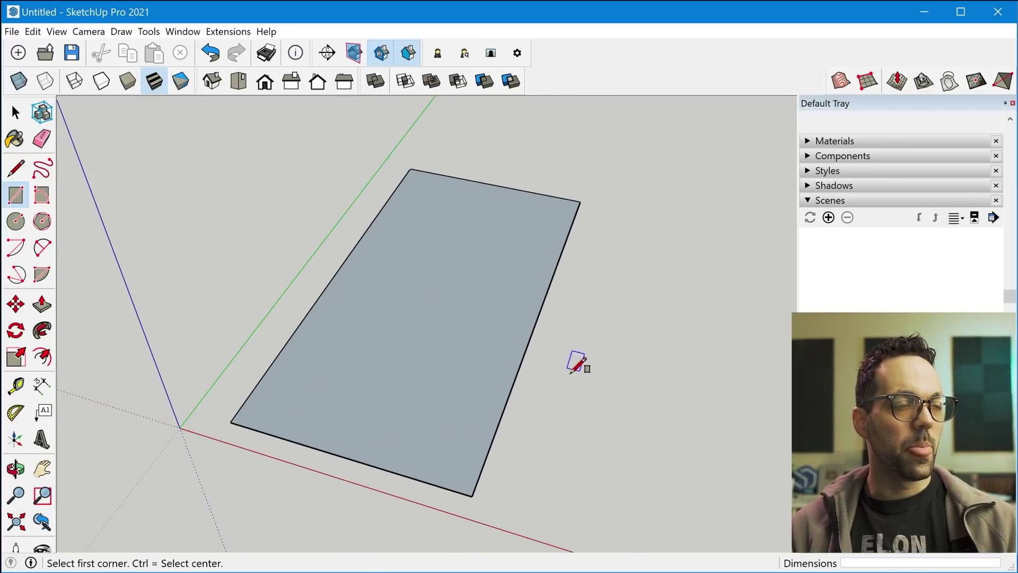
pyautogui.scroll(-1, 517, 326)
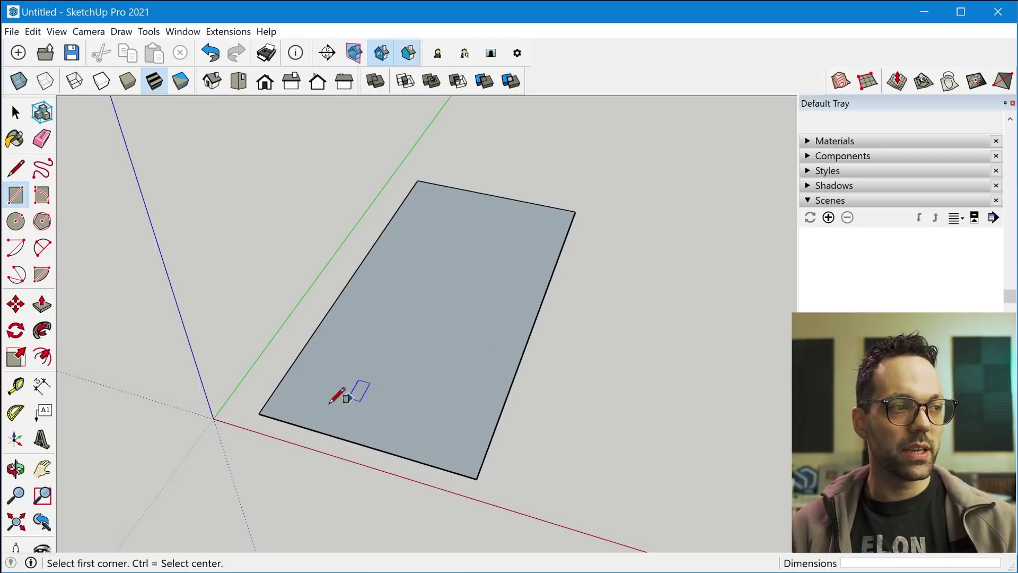
# Split the rectangle with an inner rectangle 8' from one end
pyautogui.click(259, 414)
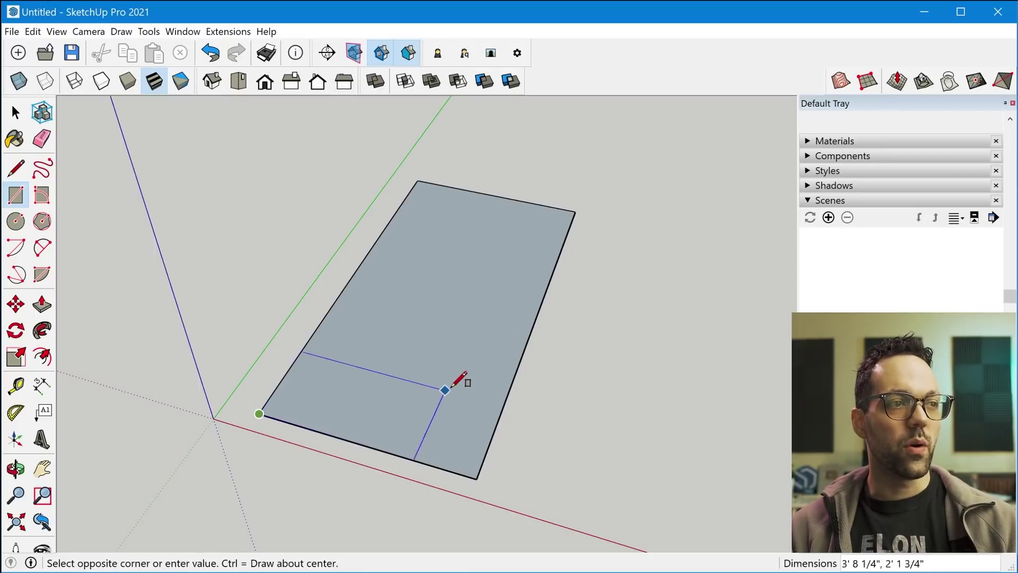
pyautogui.click(510, 386)
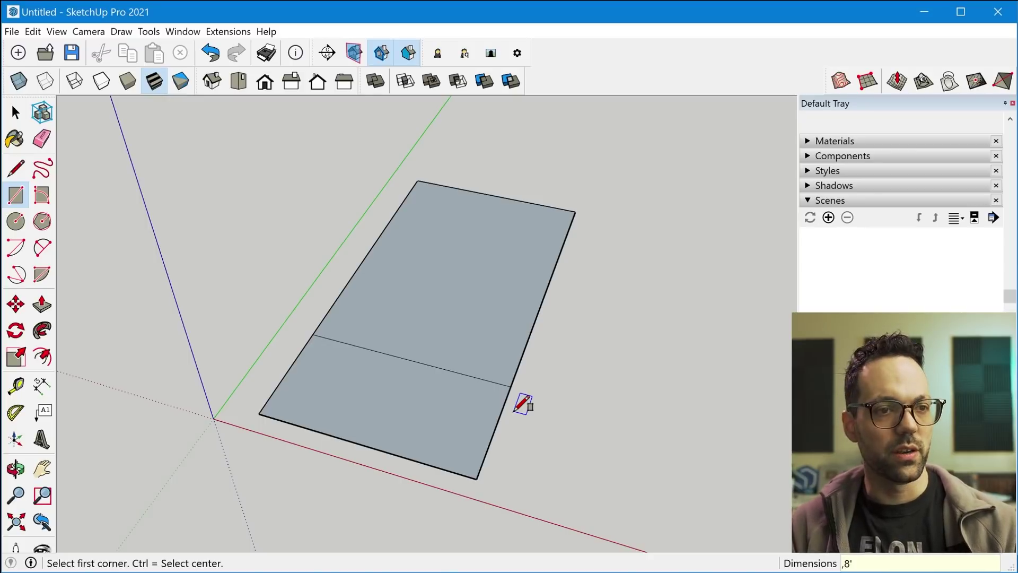
pyautogui.press('Return')
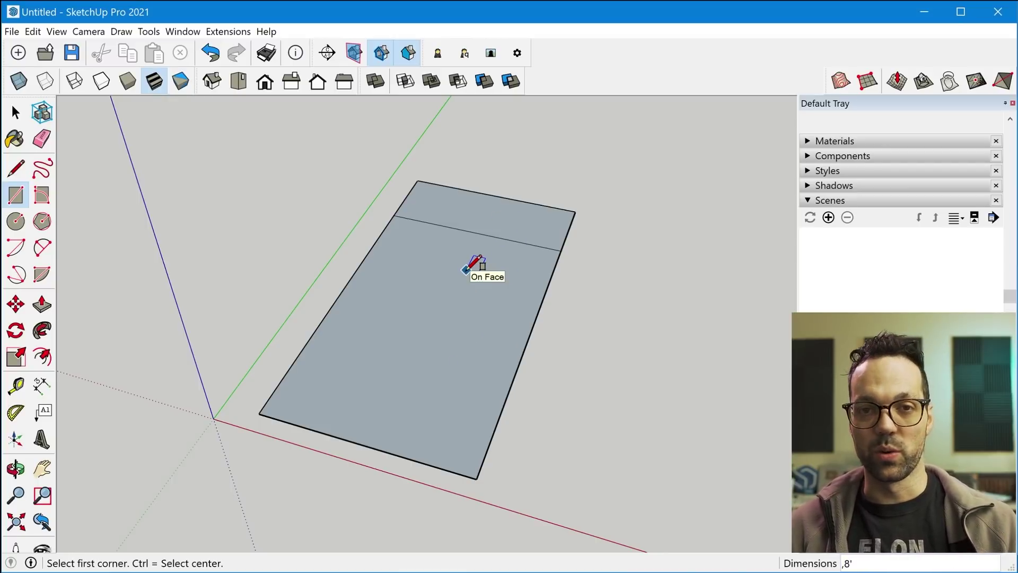
# Draw a second rectangle beside it, sized 8' long by 12' deep
pyautogui.scroll(-2, 231, 253)
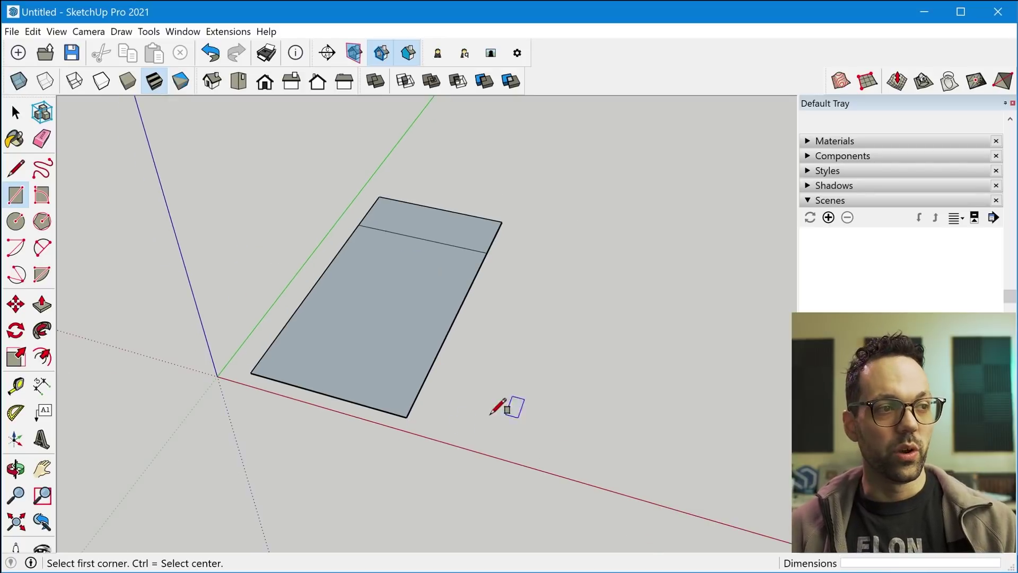
pyautogui.click(473, 436)
pyautogui.click(726, 426)
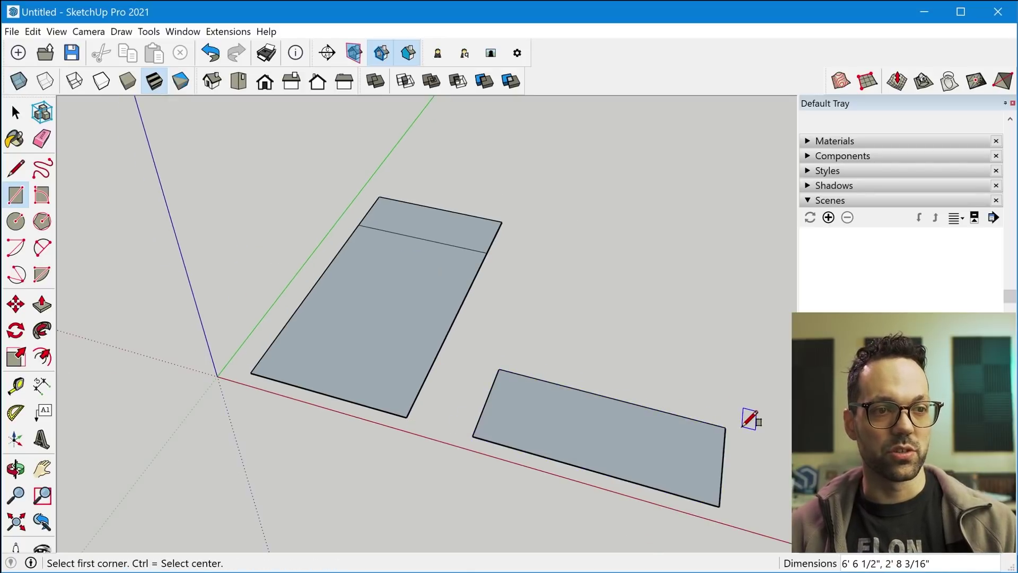
pyautogui.write("8'")
pyautogui.press('Return')
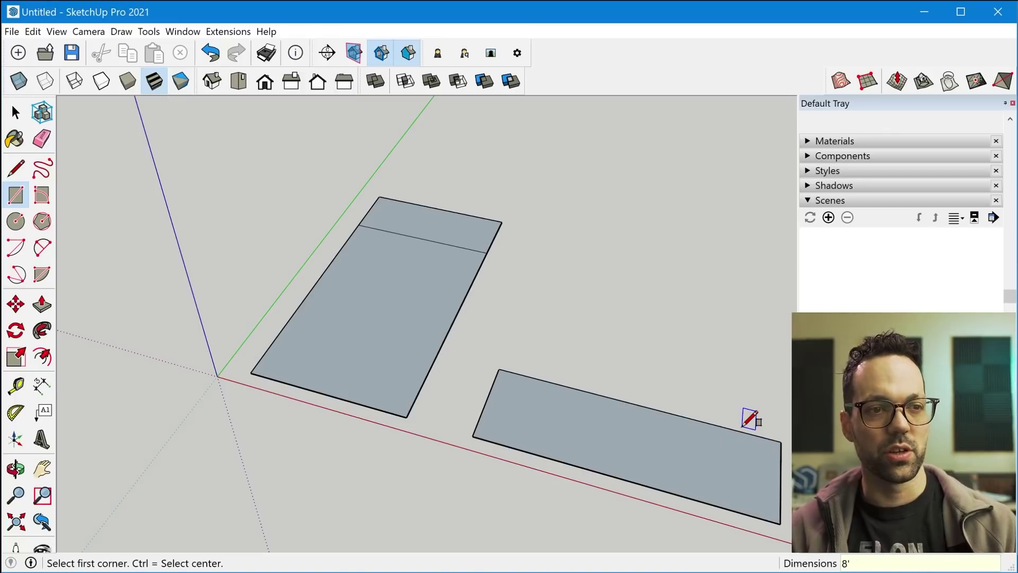
pyautogui.scroll(-3, 273, 345)
pyautogui.scroll(4, 531, 440)
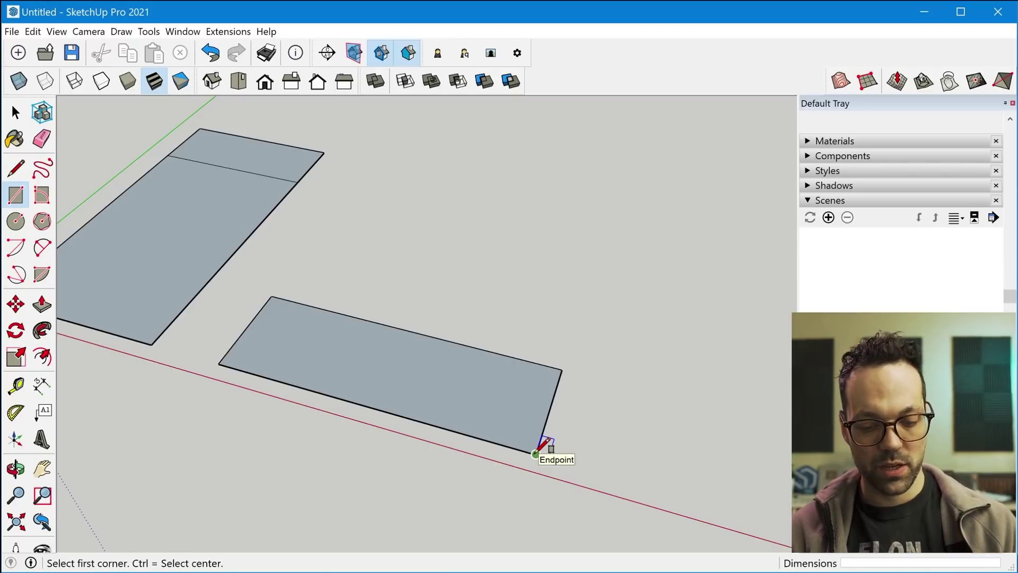
pyautogui.write('1')
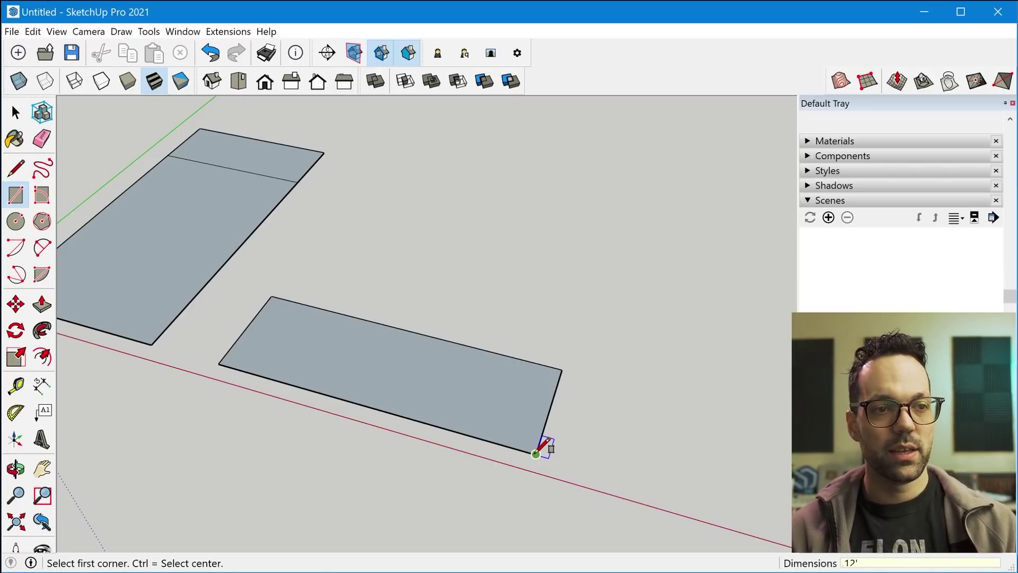
pyautogui.write("2'")
pyautogui.press('Return')
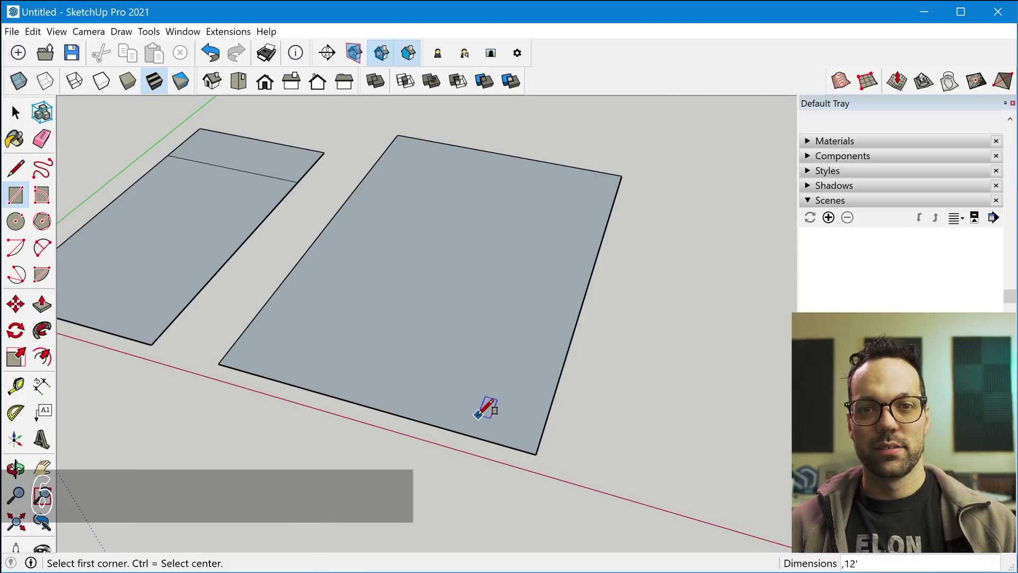
pyautogui.moveTo(488, 371)
pyautogui.mouseDown(button='middle')
pyautogui.moveTo(407, 366)
pyautogui.moveTo(398, 271)
pyautogui.moveTo(438, 357)
pyautogui.moveTo(663, 347)
pyautogui.mouseUp(button='middle')
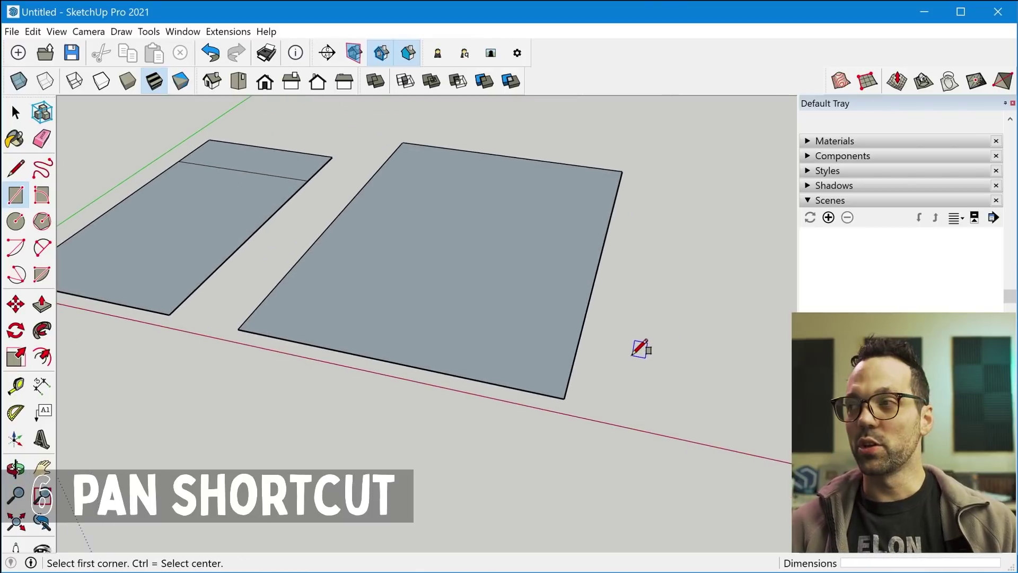
pyautogui.keyDown('shift'); pyautogui.moveTo(381, 289); pyautogui.dragTo(630, 361, button='middle'); pyautogui.keyUp('shift')
pyautogui.keyDown('shift'); pyautogui.moveTo(353, 307); pyautogui.dragTo(177, 291, button='middle'); pyautogui.keyUp('shift')
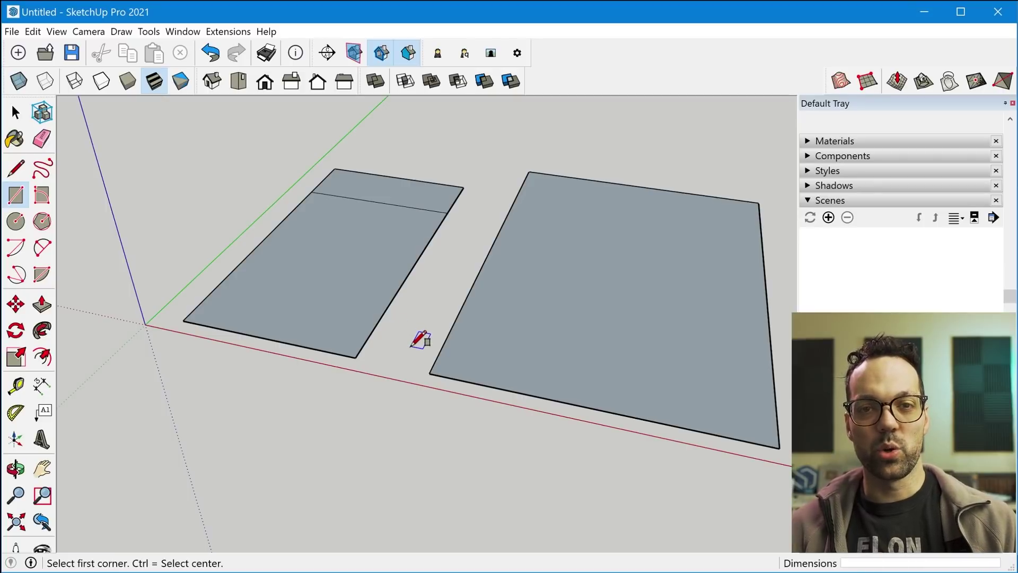
pyautogui.moveTo(541, 357); pyautogui.dragTo(418, 343, button='middle')
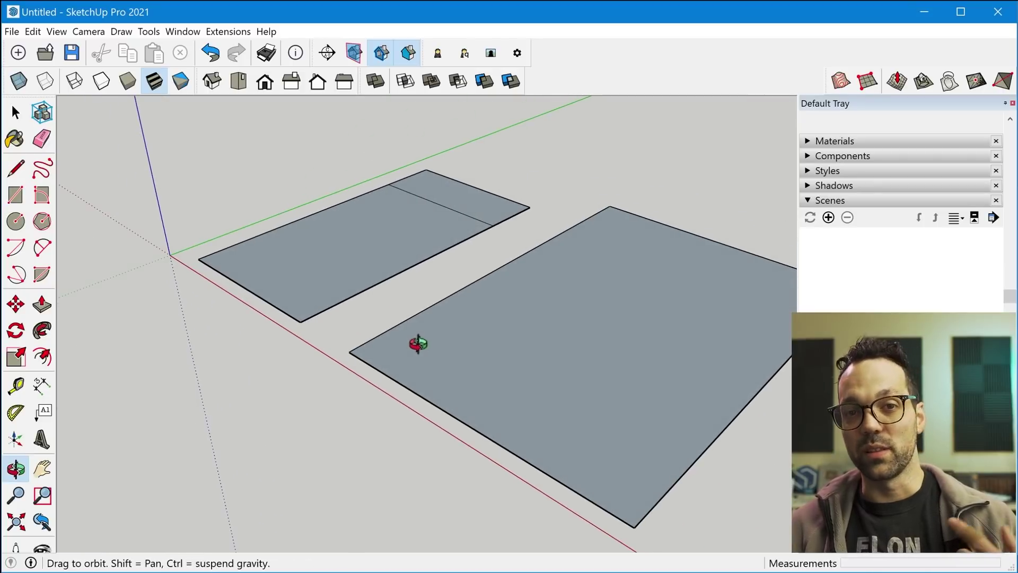
pyautogui.keyDown('shift'); pyautogui.moveTo(418, 346); pyautogui.dragTo(336, 313, button='middle'); pyautogui.keyUp('shift')
pyautogui.keyDown('shift'); pyautogui.moveTo(711, 375); pyautogui.dragTo(561, 352, button='middle'); pyautogui.keyUp('shift')
pyautogui.press('r')
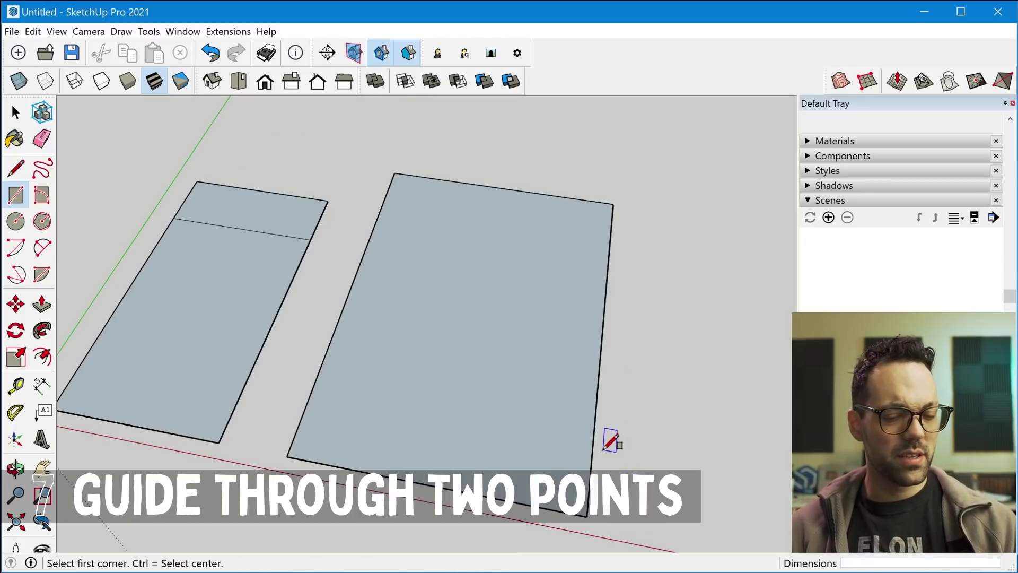
# Place a guide parallel to the 8'x12' rectangle's right edge and two corner-to-corner diagonal guides
pyautogui.press('t')
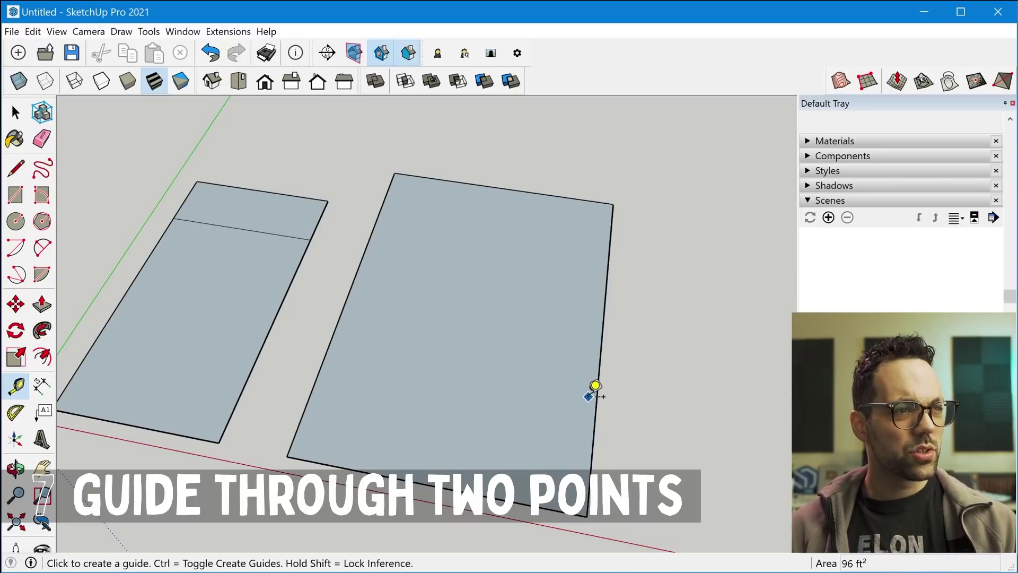
pyautogui.click(596, 404)
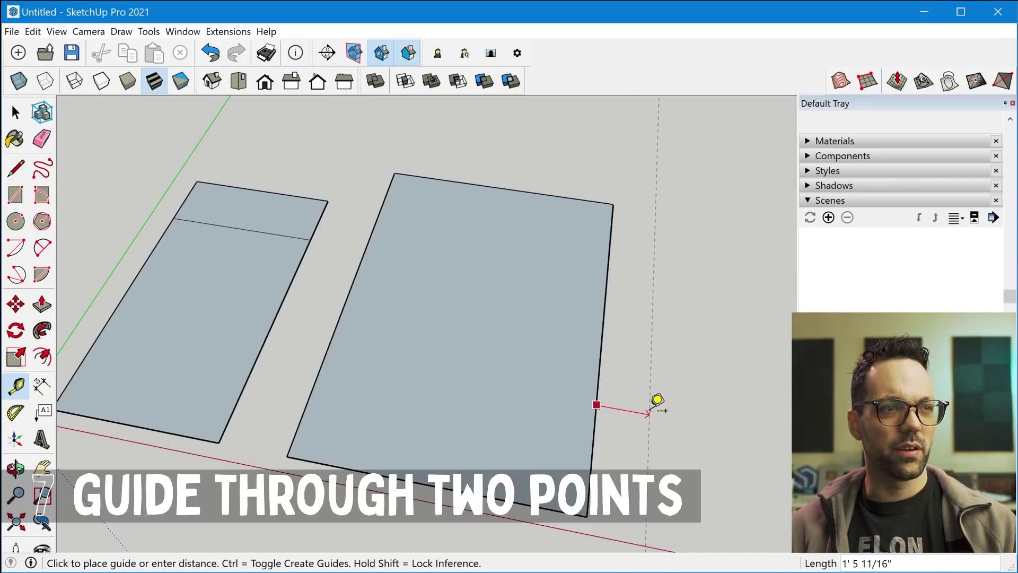
pyautogui.click(663, 401)
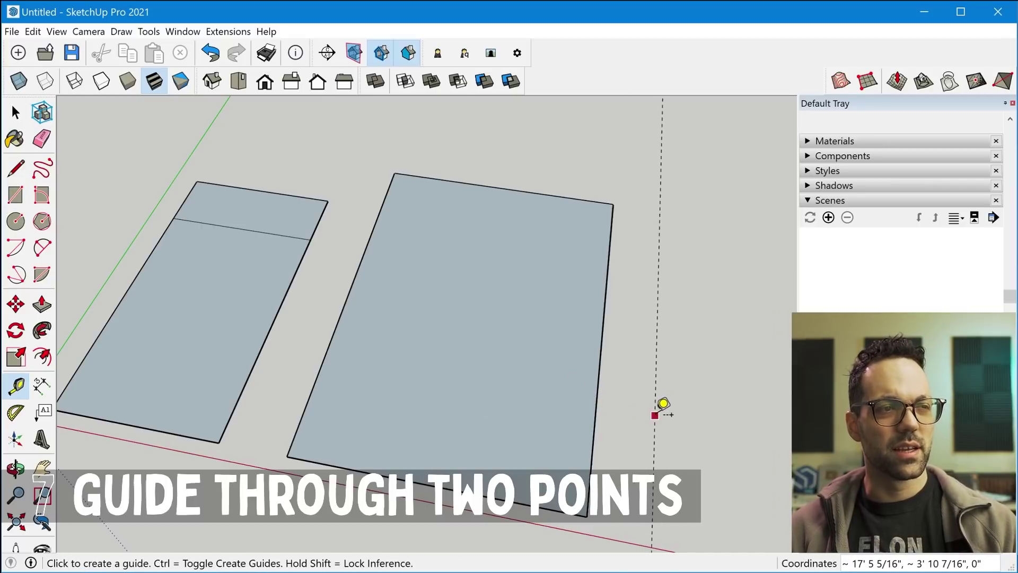
pyautogui.click(587, 515)
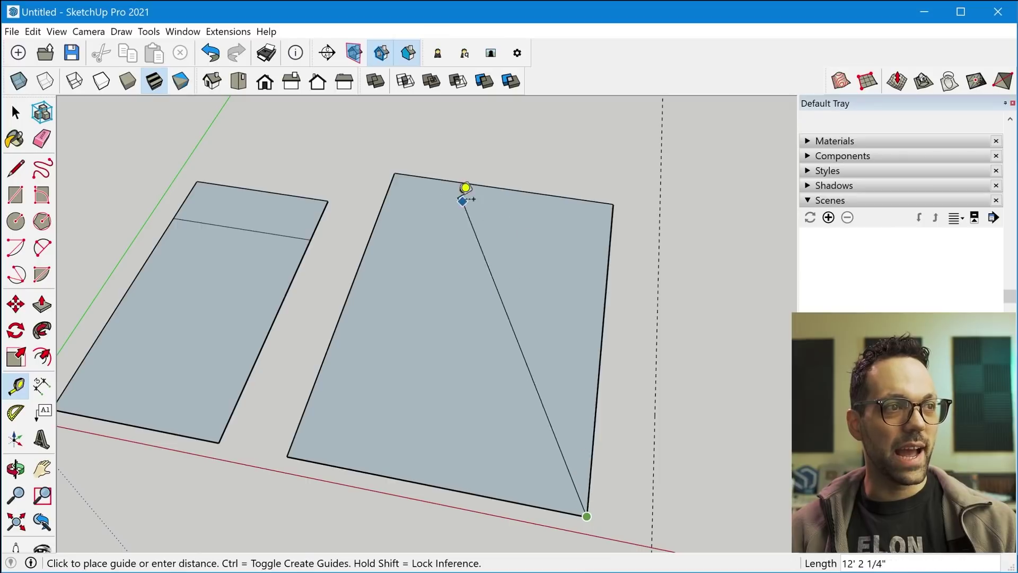
pyautogui.click(395, 173)
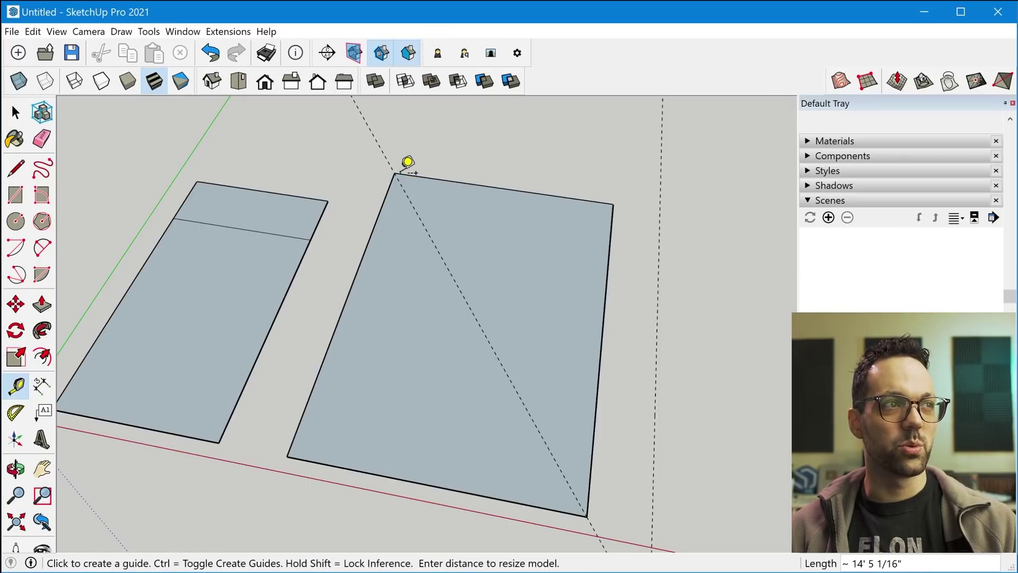
pyautogui.click(287, 456)
pyautogui.click(614, 204)
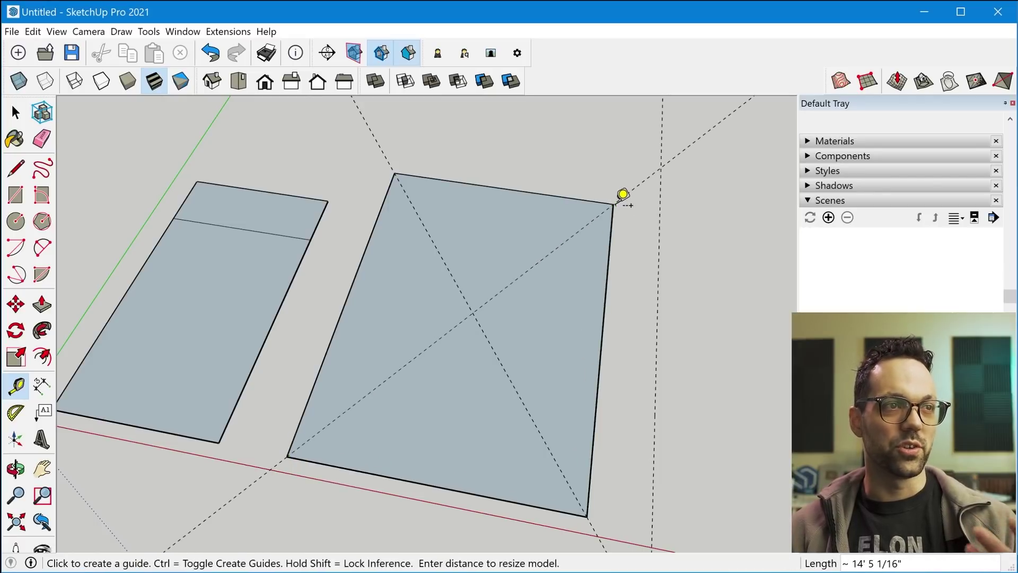
pyautogui.click(614, 204)
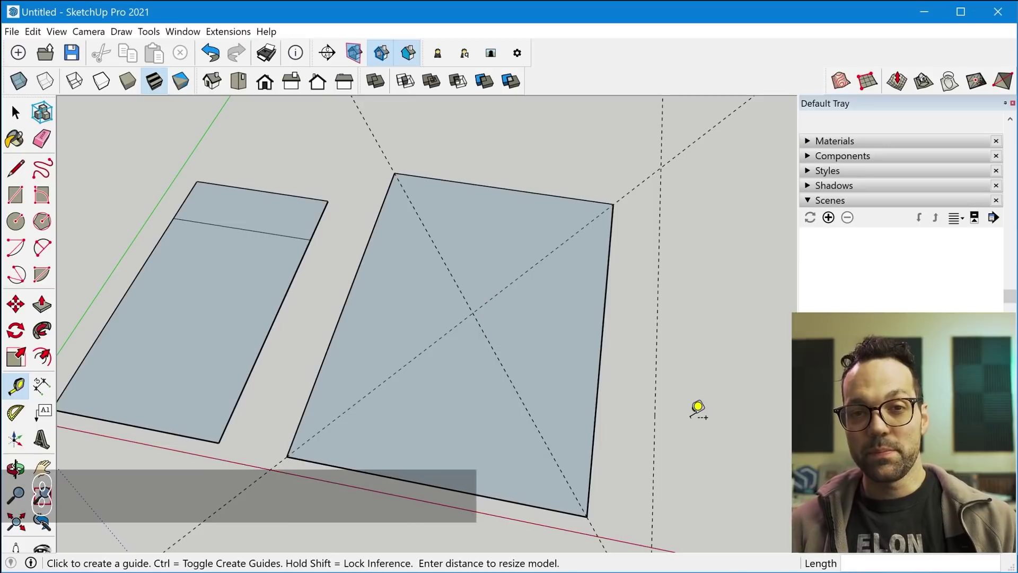
# Draw a circle beside the rectangles and shrink it by moving its edge
pyautogui.moveTo(732, 409); pyautogui.dragTo(462, 368, button='middle')
pyautogui.press('c')
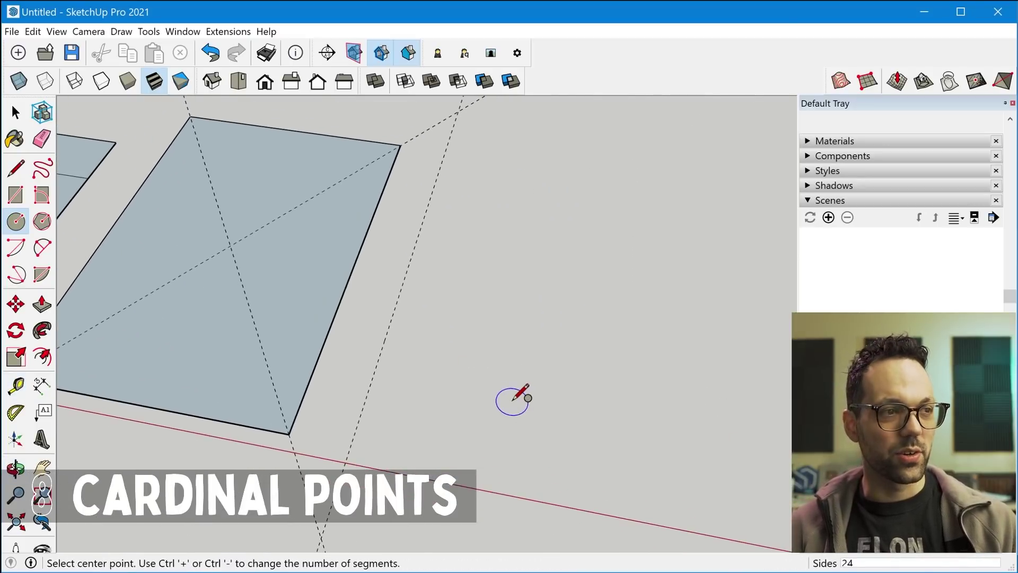
pyautogui.scroll(3, 502, 391)
pyautogui.click(498, 413)
pyautogui.click(642, 438)
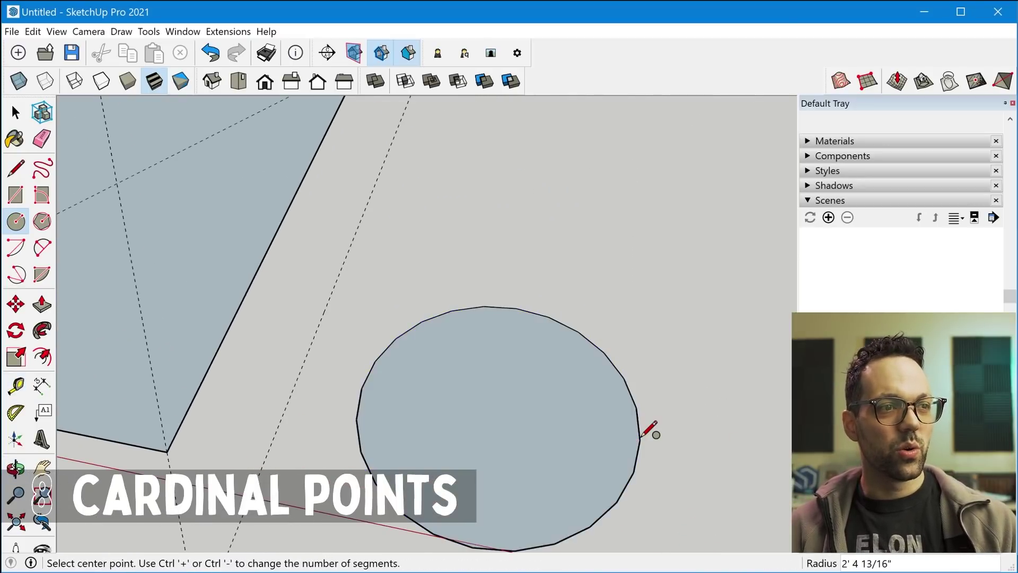
pyautogui.scroll(-2, 586, 325)
pyautogui.scroll(2, 603, 444)
pyautogui.press('m')
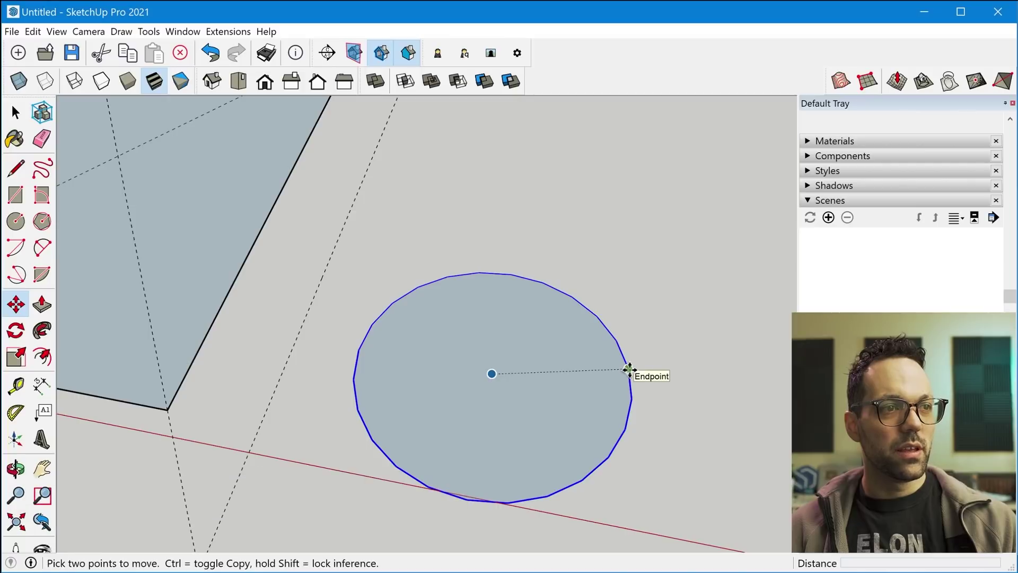
pyautogui.click(614, 338)
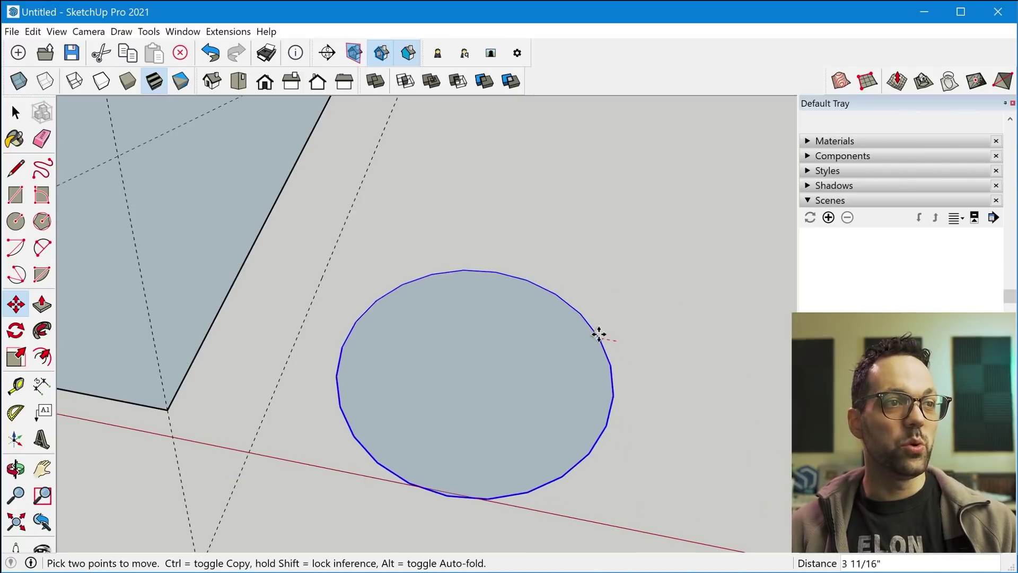
pyautogui.click(598, 334)
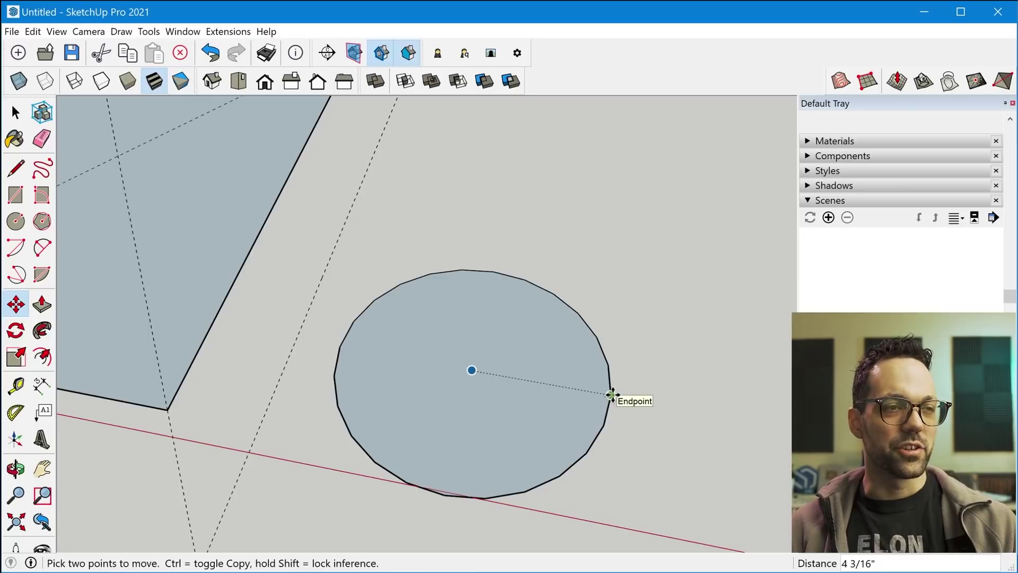
pyautogui.click(612, 395)
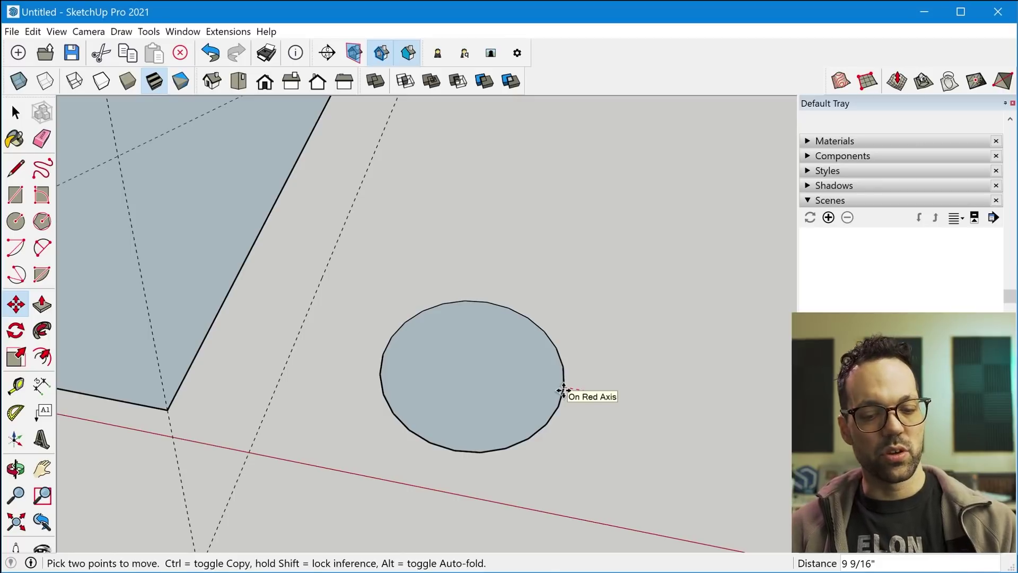
pyautogui.click(563, 391)
# Push/pull the circle up into a cylinder and taper its top rim inward
pyautogui.press('p')
pyautogui.moveTo(513, 403); pyautogui.dragTo(548, 265)
pyautogui.press('space')
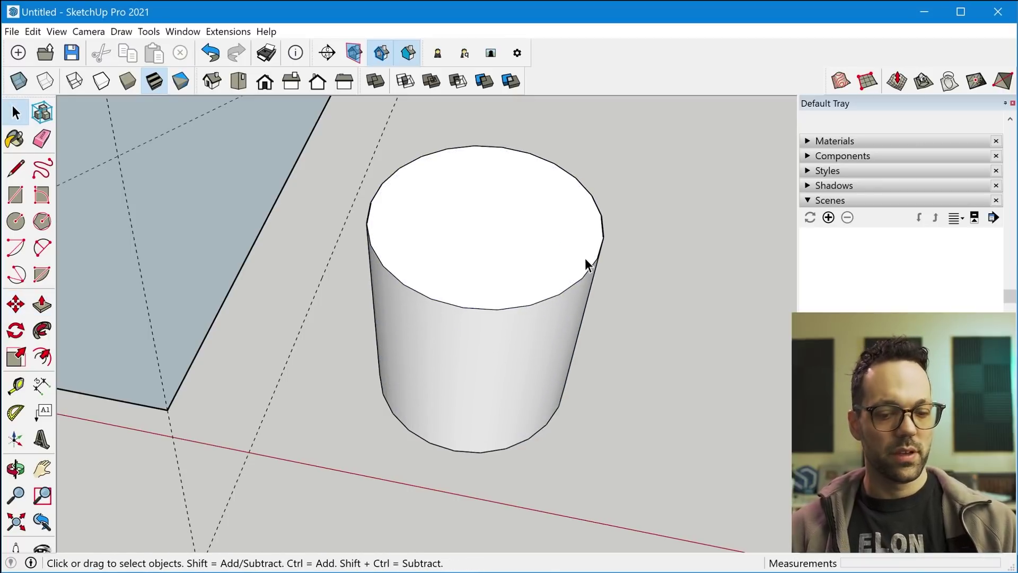
pyautogui.moveTo(585, 258); pyautogui.dragTo(494, 246, button='middle')
pyautogui.press('m')
pyautogui.click(604, 273)
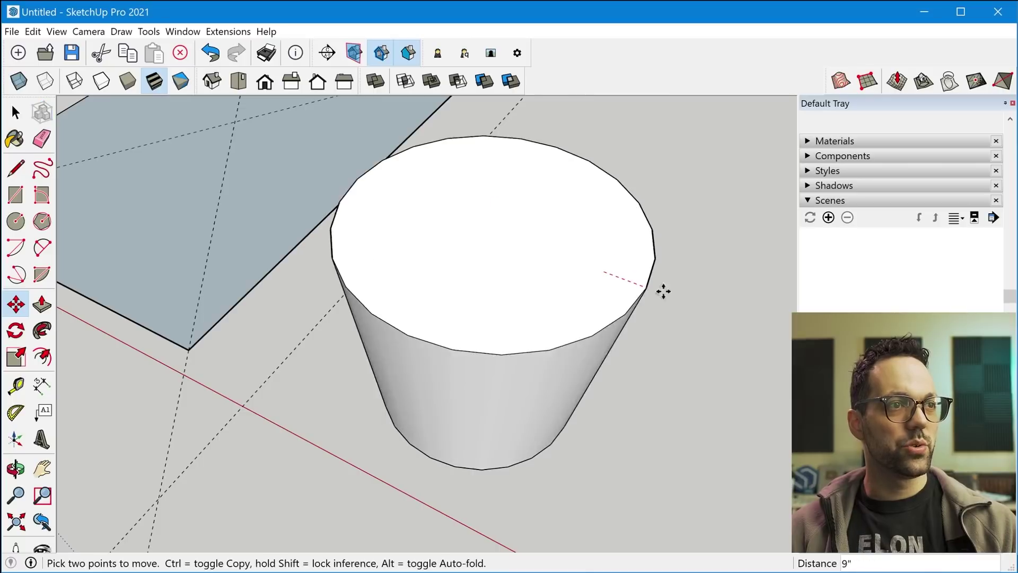
pyautogui.click(550, 259)
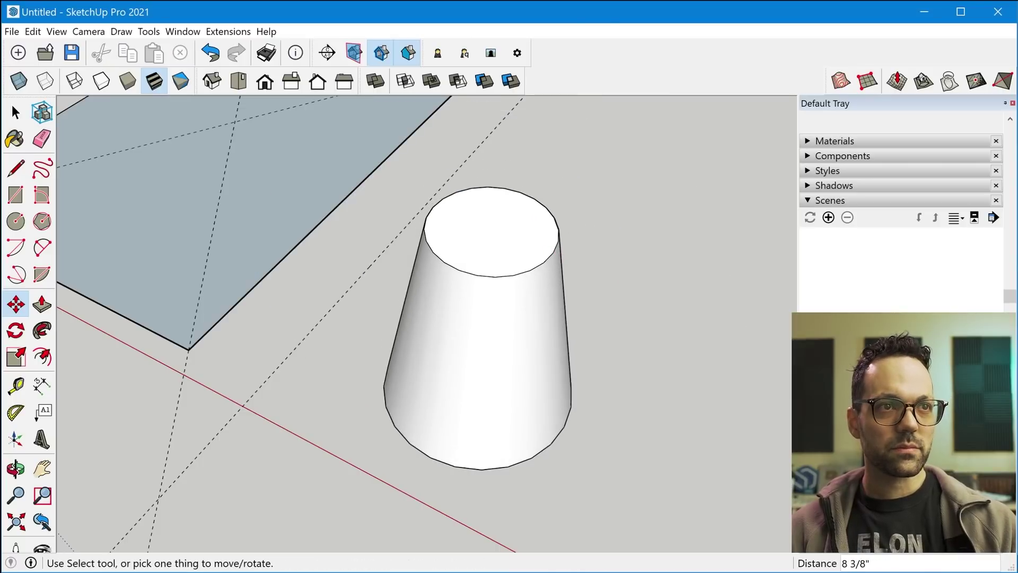
pyautogui.press('space')
# Select the cone's top circle and highlight its 10 7/8" radius in Entity Info
pyautogui.click(552, 253)
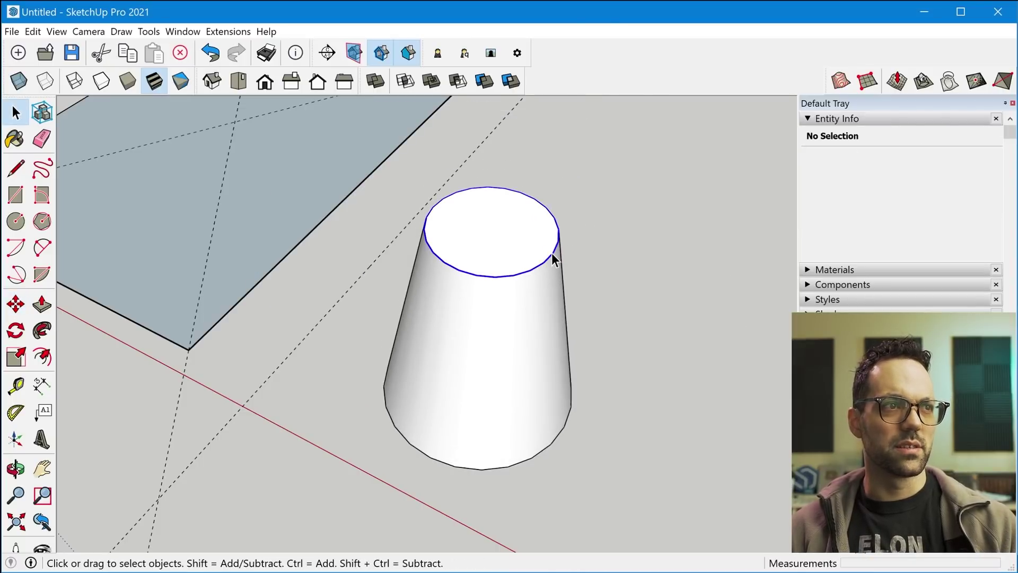
pyautogui.click(910, 178)
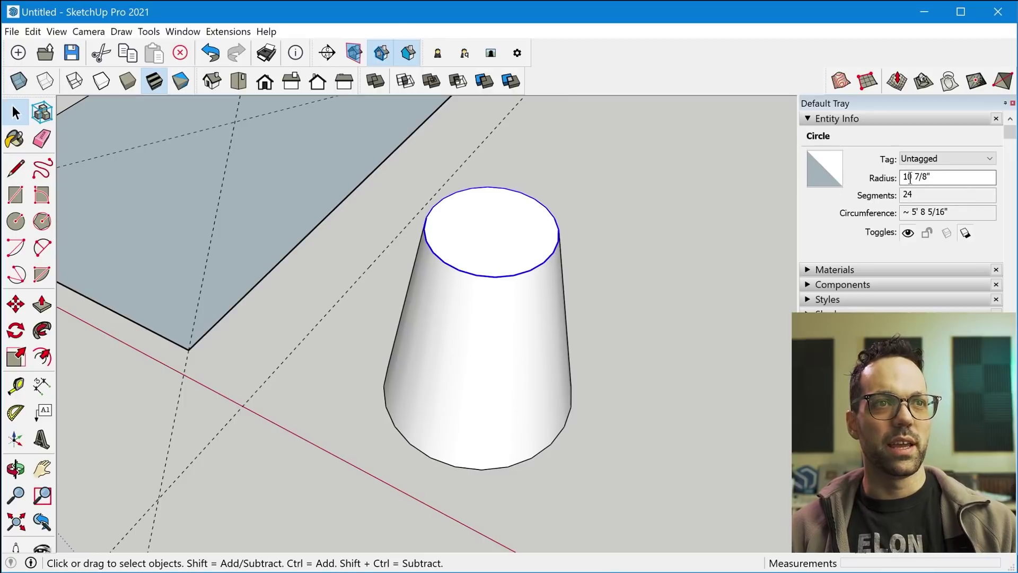
pyautogui.click(910, 178)
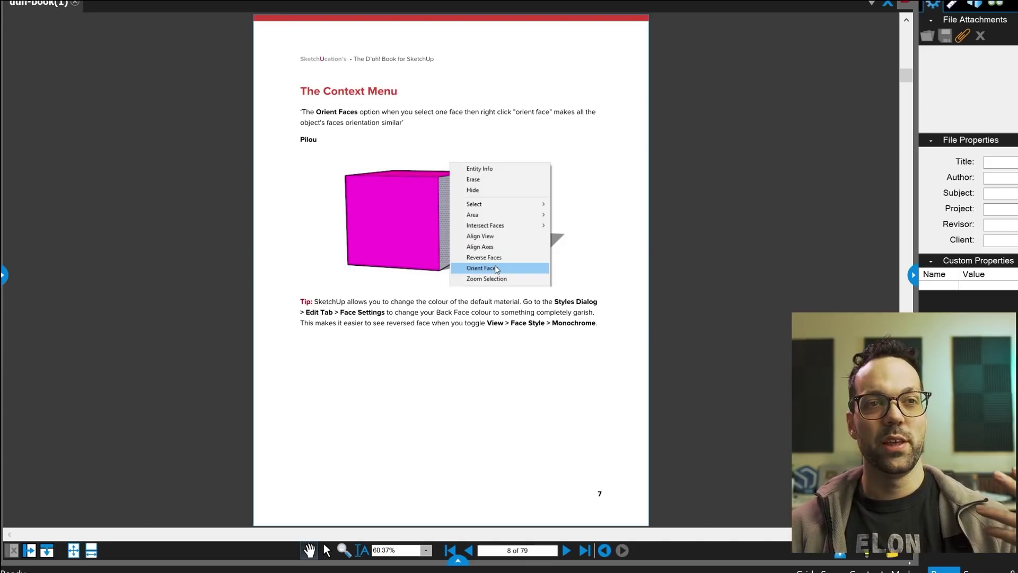
# Return to the book's first page, then page forward to page 13, The Tape Measure Tool
pyautogui.click(449, 550)
pyautogui.click(566, 550)
pyautogui.click(567, 550)
pyautogui.click(566, 550)
pyautogui.click(567, 549)
pyautogui.click(567, 550)
pyautogui.click(567, 550)
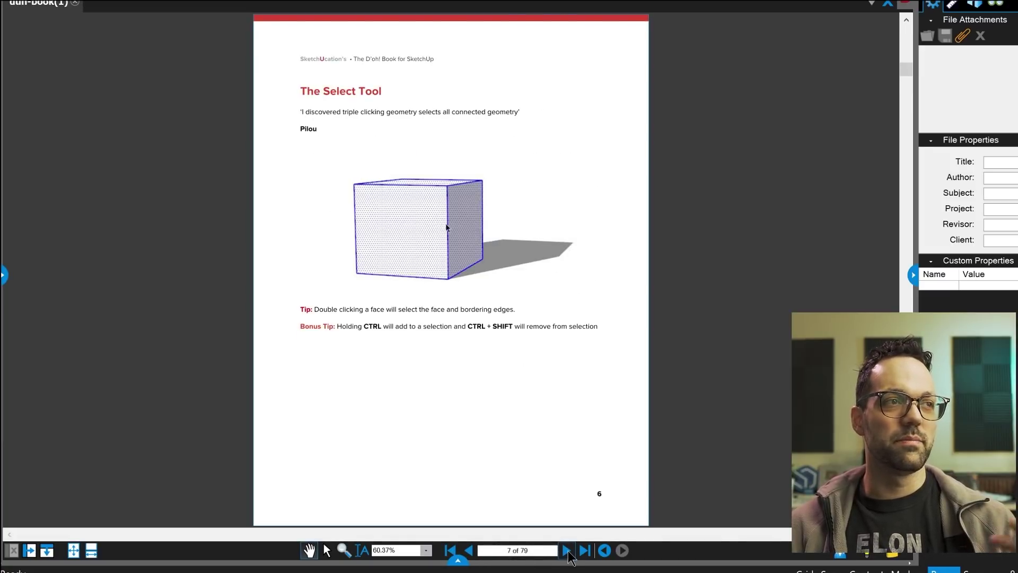
pyautogui.click(566, 550)
pyautogui.click(567, 550)
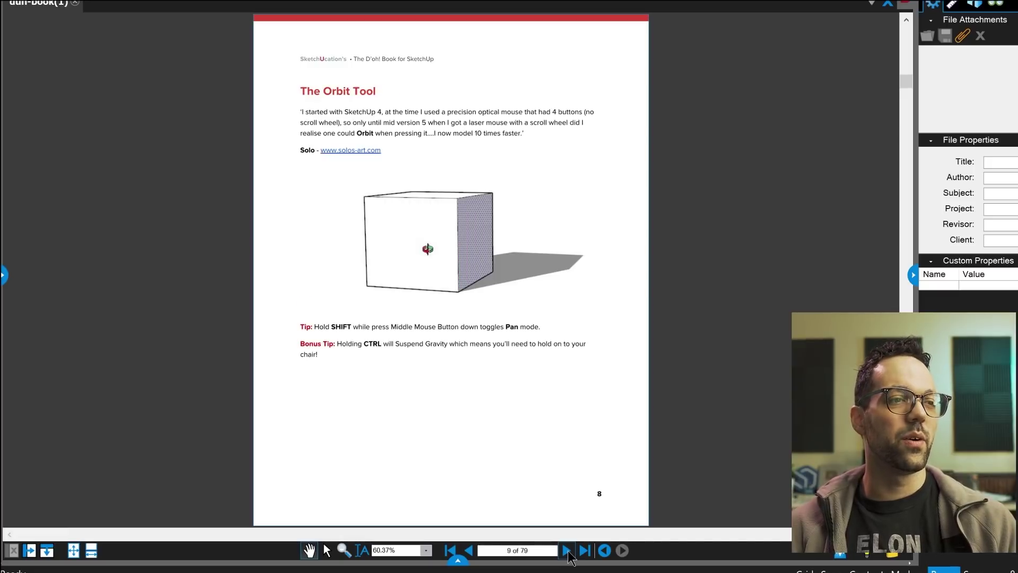
pyautogui.click(566, 550)
pyautogui.click(566, 550)
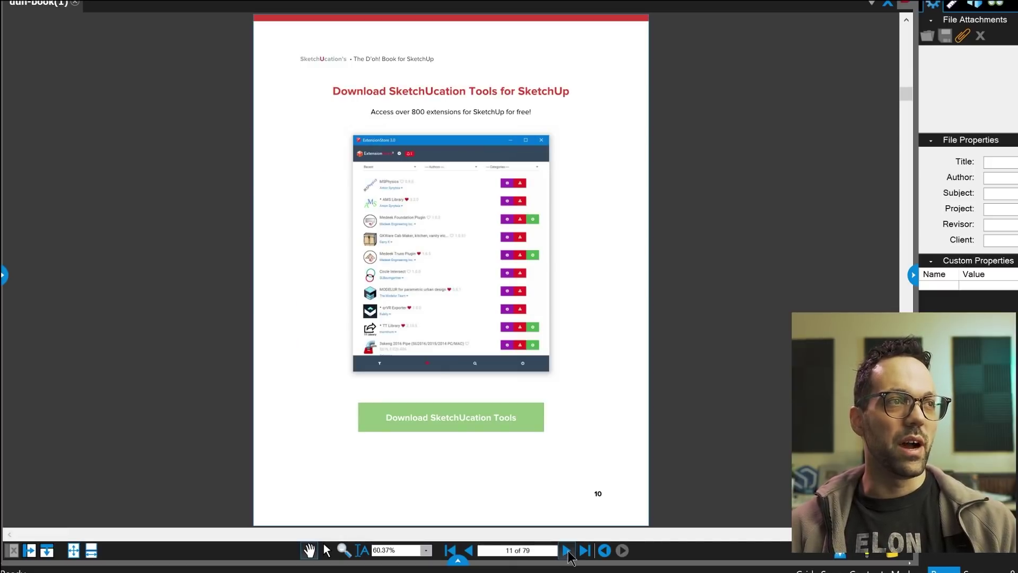
pyautogui.click(566, 550)
pyautogui.click(567, 550)
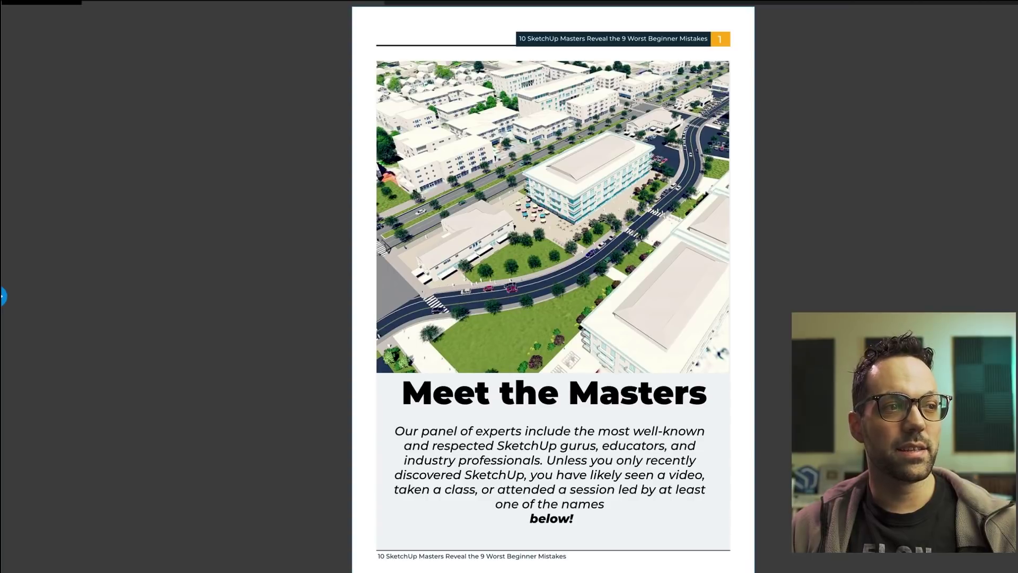
pyautogui.press('Right')
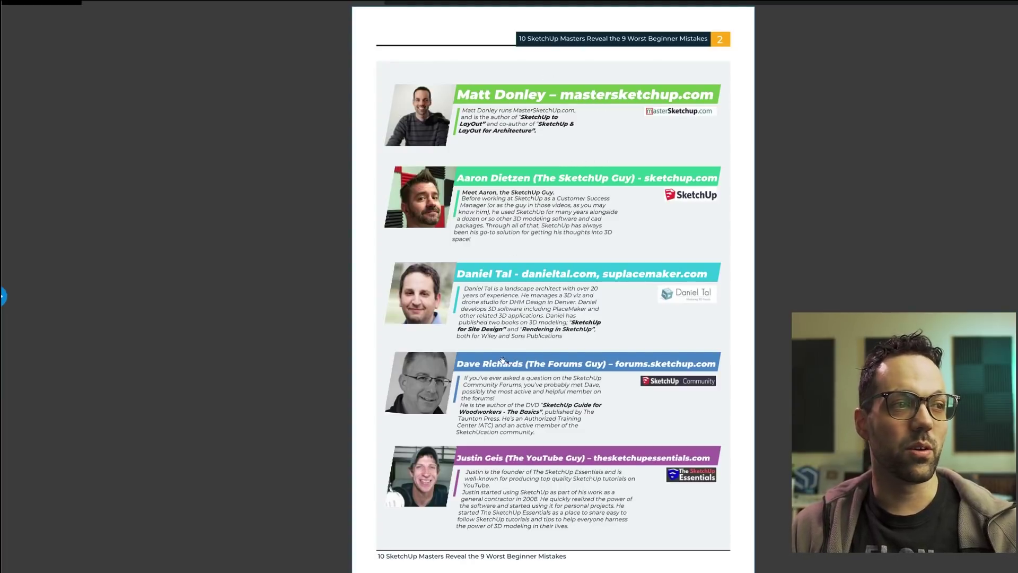
# Page through the guide from Meet the Masters via Get Ready! and Mistake #9 to Mistake #7
pyautogui.press('Right')
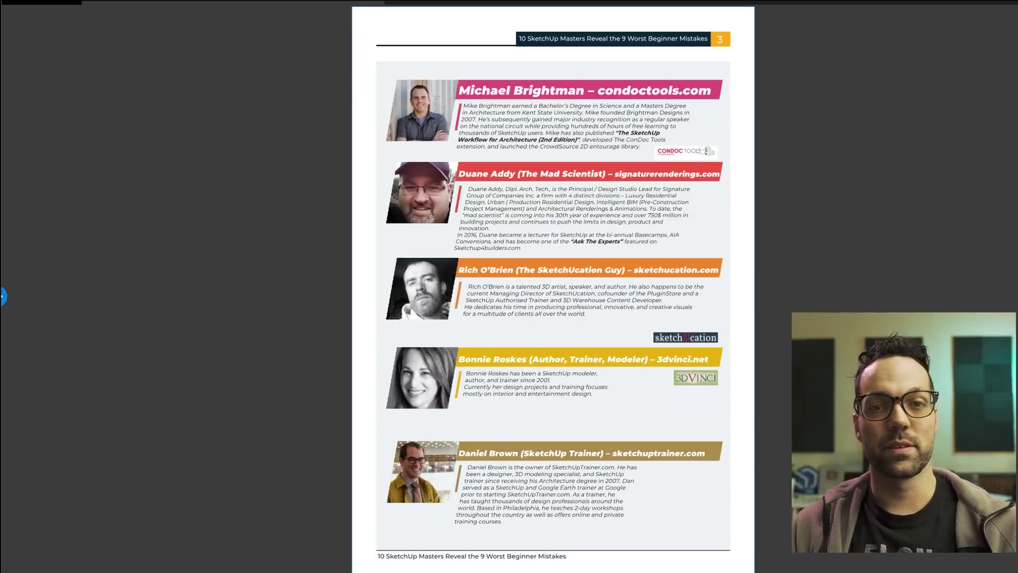
pyautogui.press('Right')
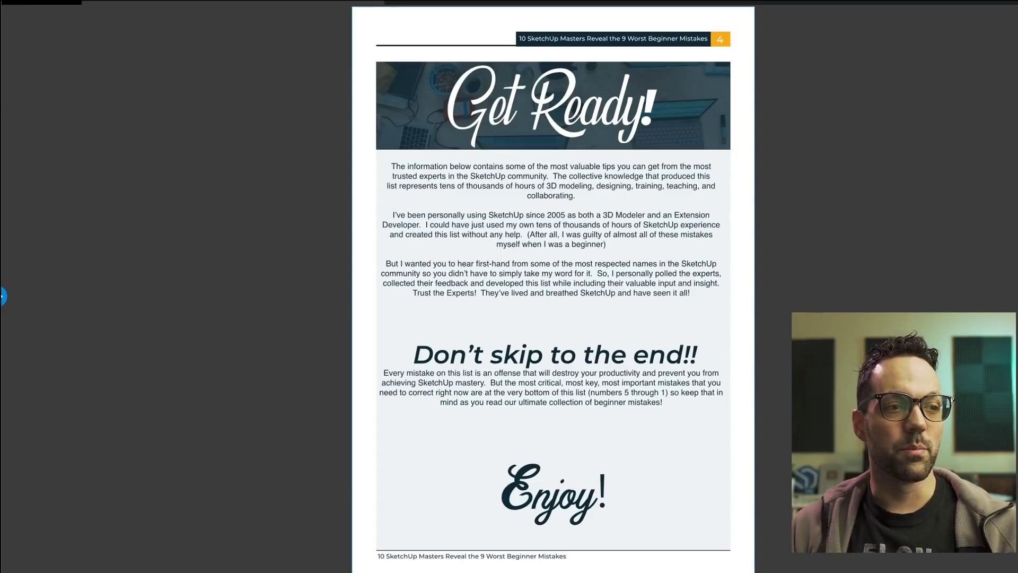
pyautogui.press('Right')
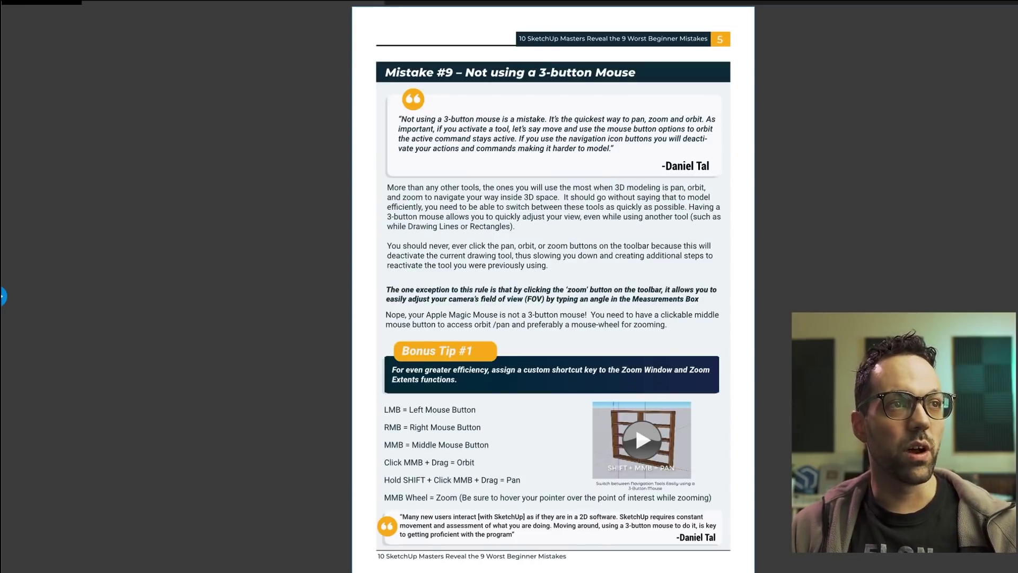
pyautogui.press('Right')
pyautogui.press('Right')
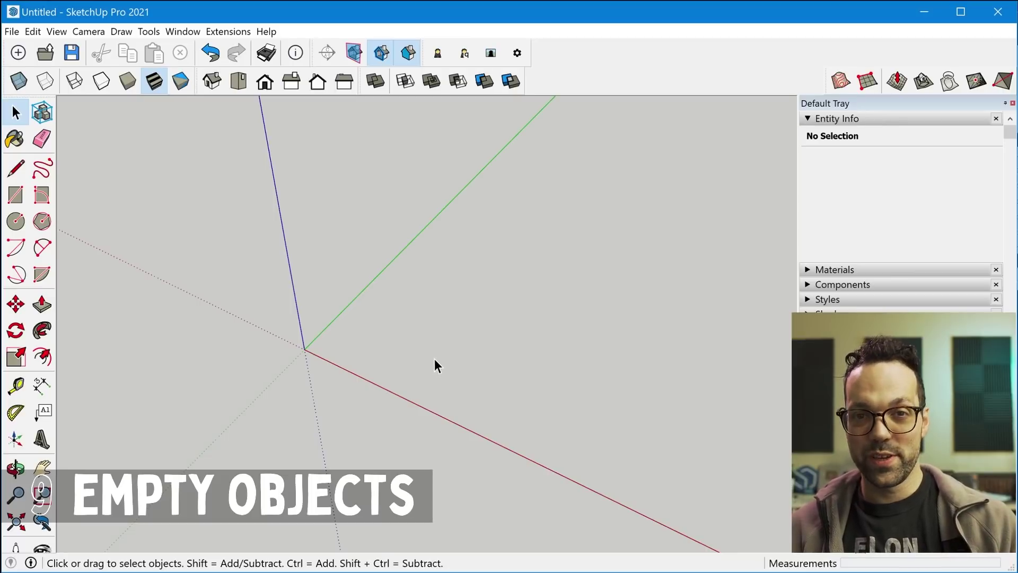
# Create an empty group from the canvas context menu with nothing selected
pyautogui.rightClick(388, 328)
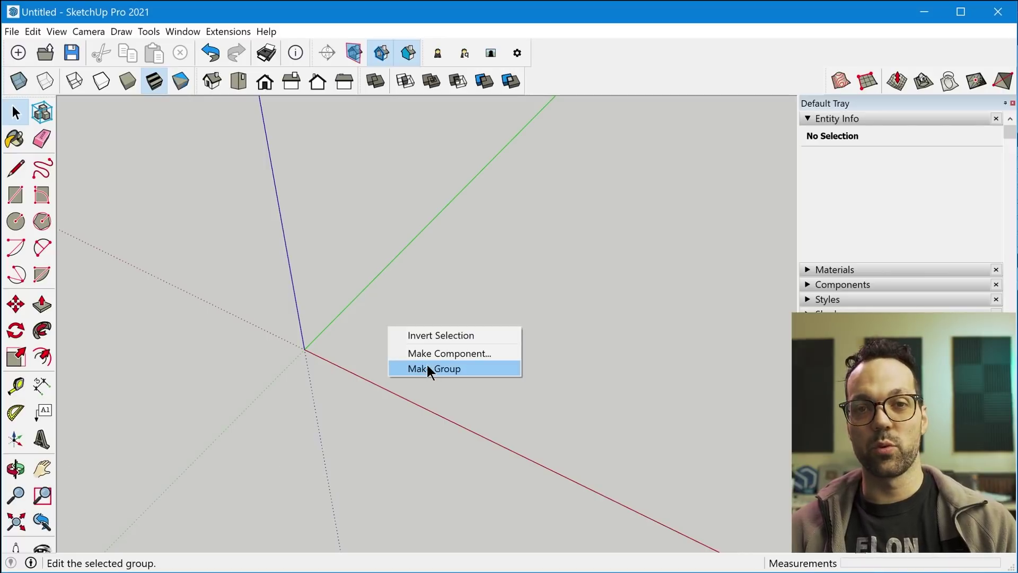
pyautogui.rightClick(425, 311)
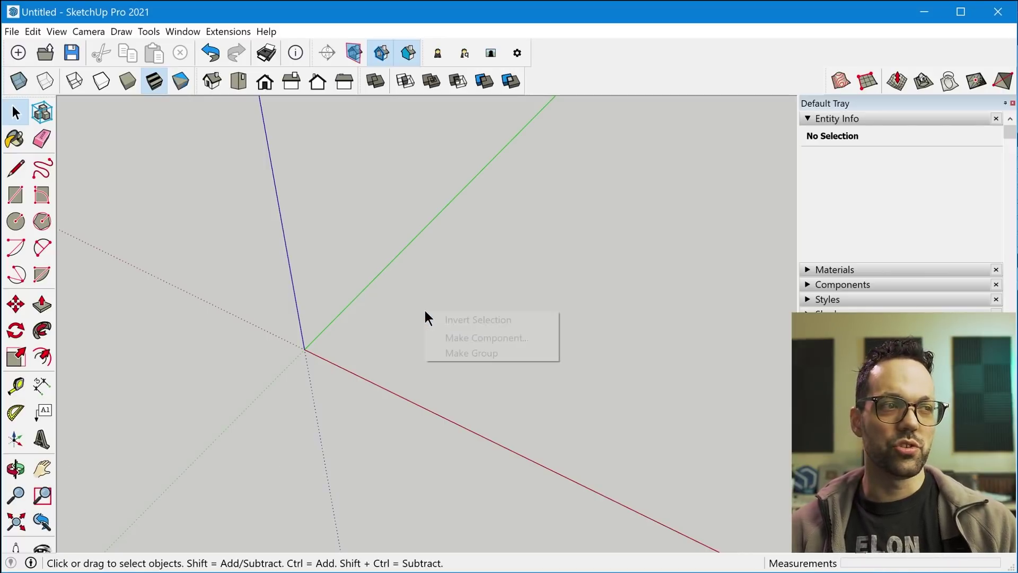
pyautogui.click(464, 353)
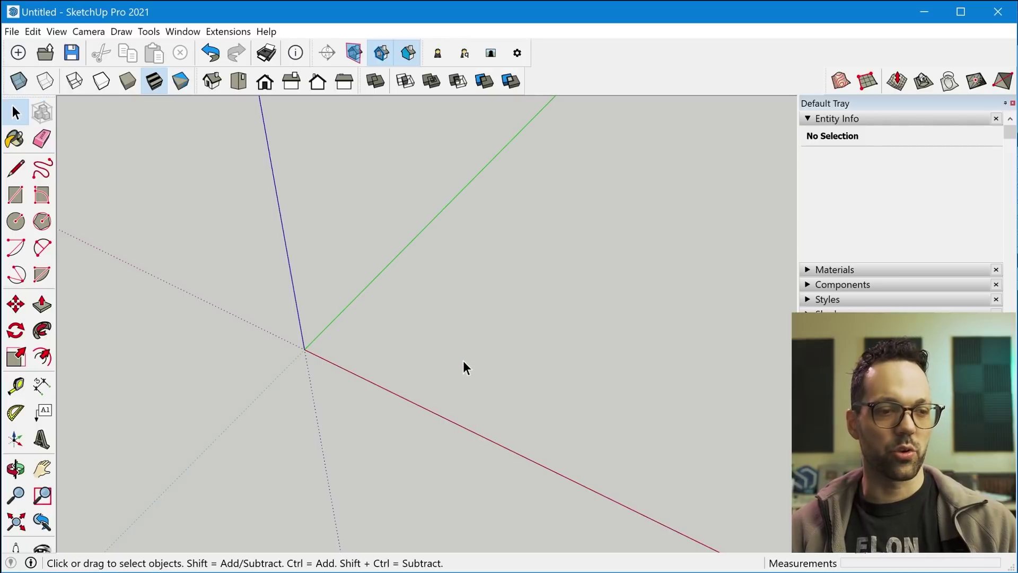
# Inside the group, draw a rectangle near the origin and push/pull it into a 5.89 ft³ box
pyautogui.press('r')
pyautogui.click(336, 359)
pyautogui.click(545, 346)
pyautogui.press('space')
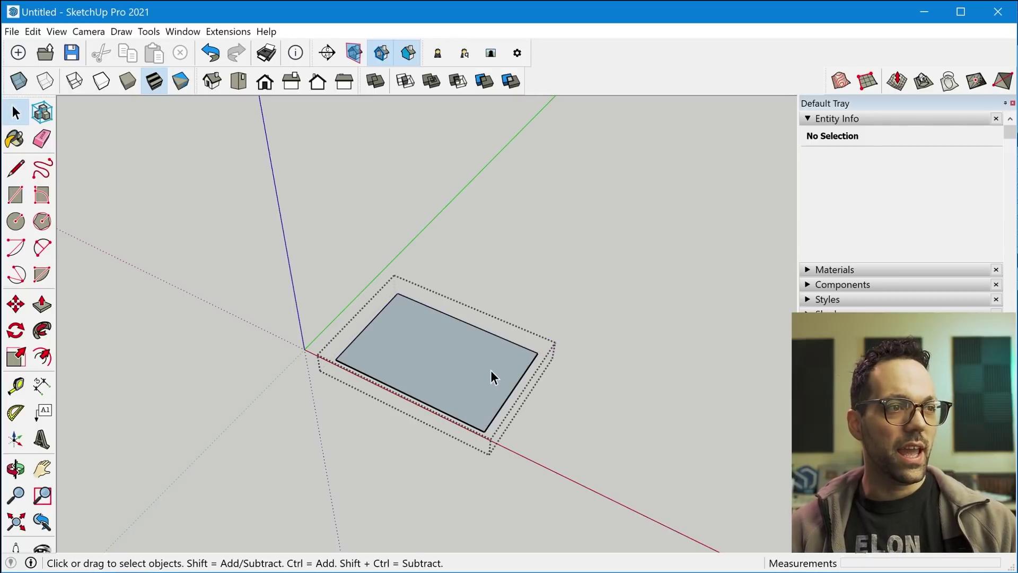
pyautogui.press('p')
pyautogui.click(466, 380)
pyautogui.click(469, 325)
pyautogui.press('space')
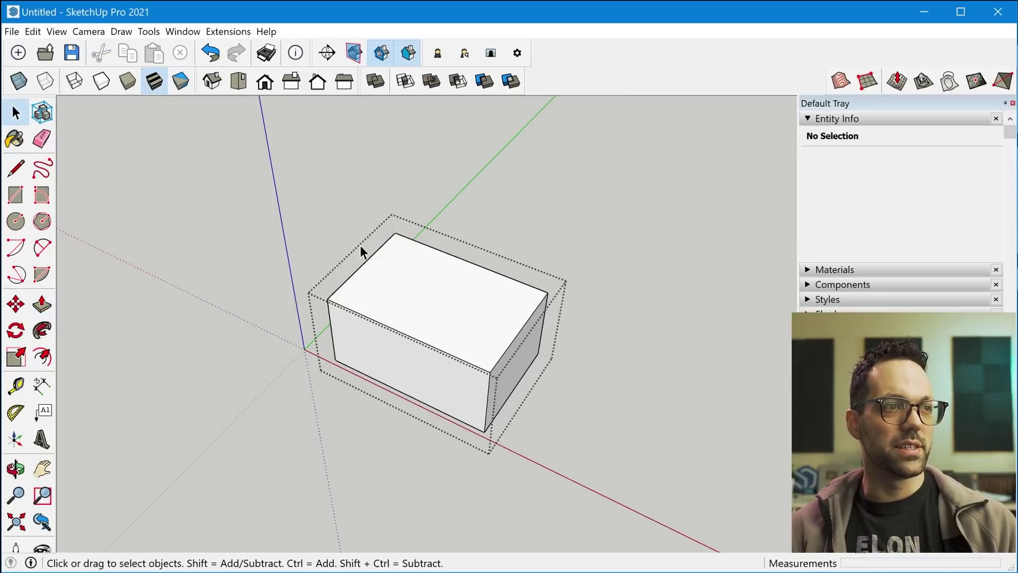
# Close the group editing and select the finished box group
pyautogui.click(641, 377)
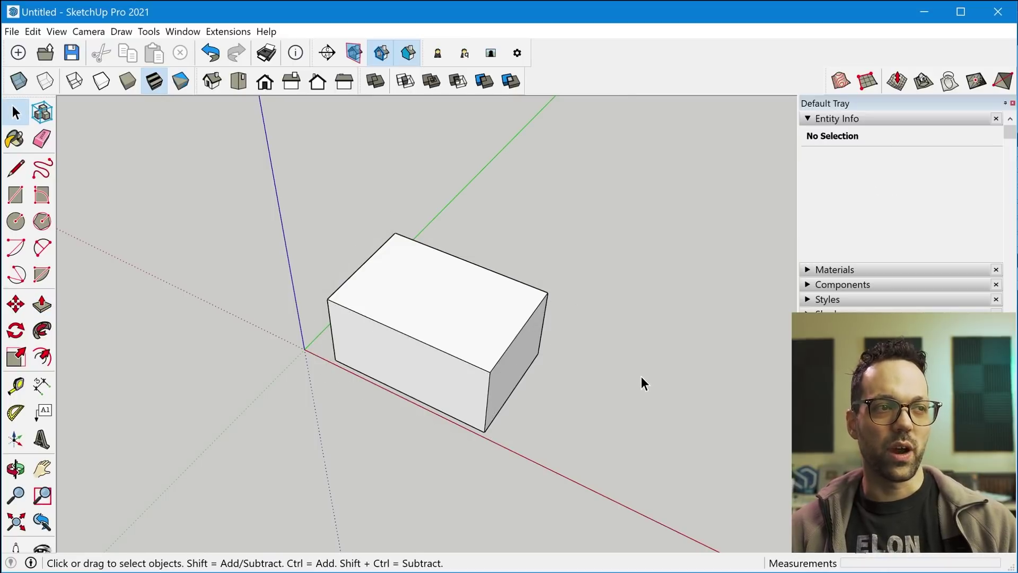
pyautogui.click(485, 346)
pyautogui.moveTo(485, 346); pyautogui.dragTo(466, 355, button='middle')
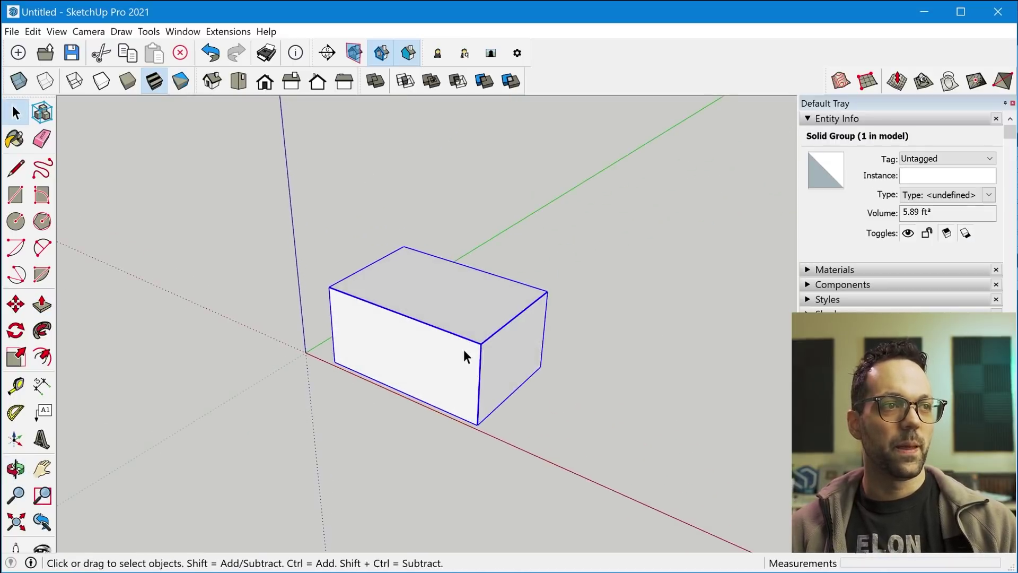
pyautogui.scroll(-2, 504, 353)
# Create an empty component, Component#1, with its origin placed on the red axis
pyautogui.rightClick(522, 352)
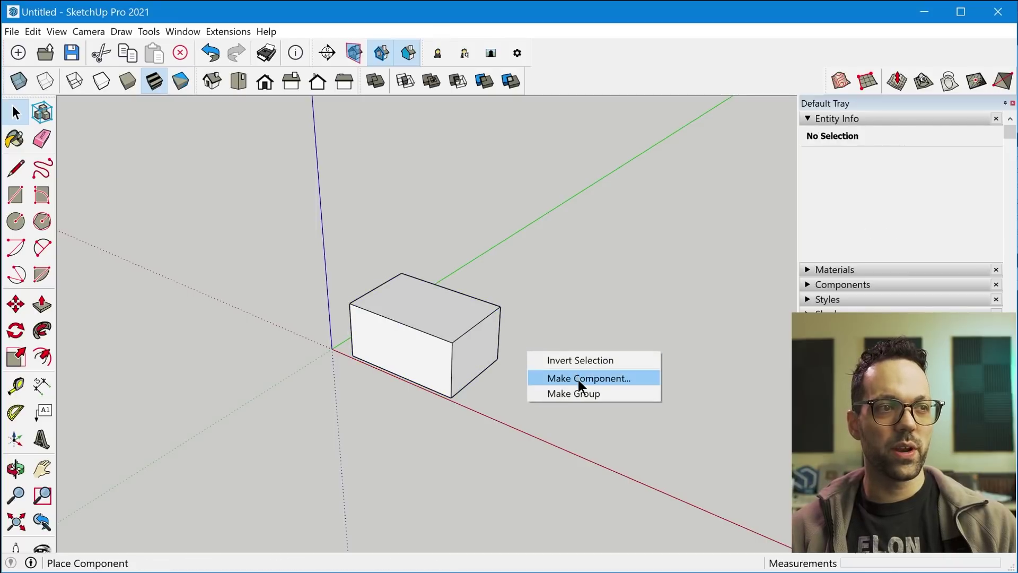
pyautogui.click(578, 378)
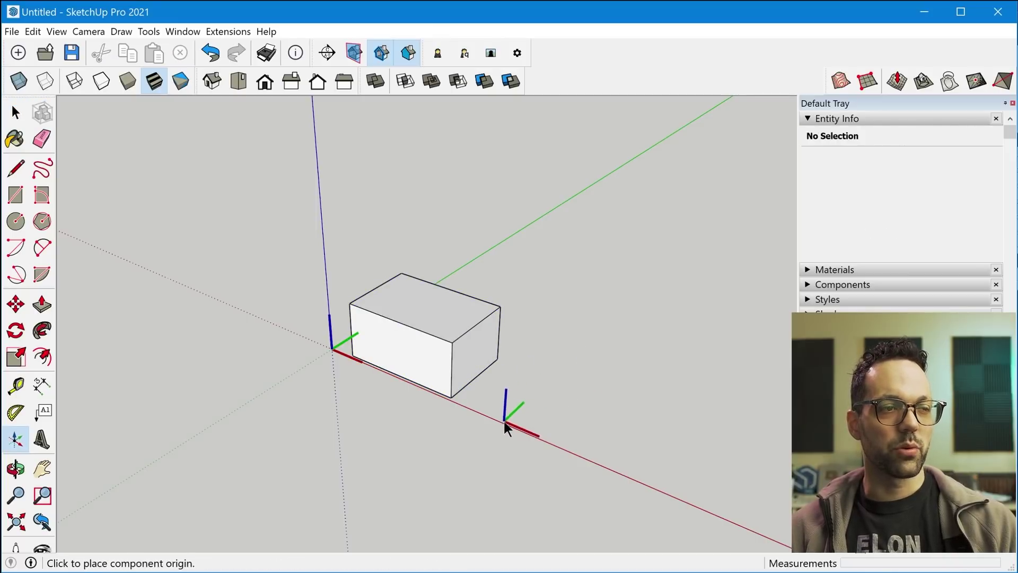
pyautogui.click(519, 418)
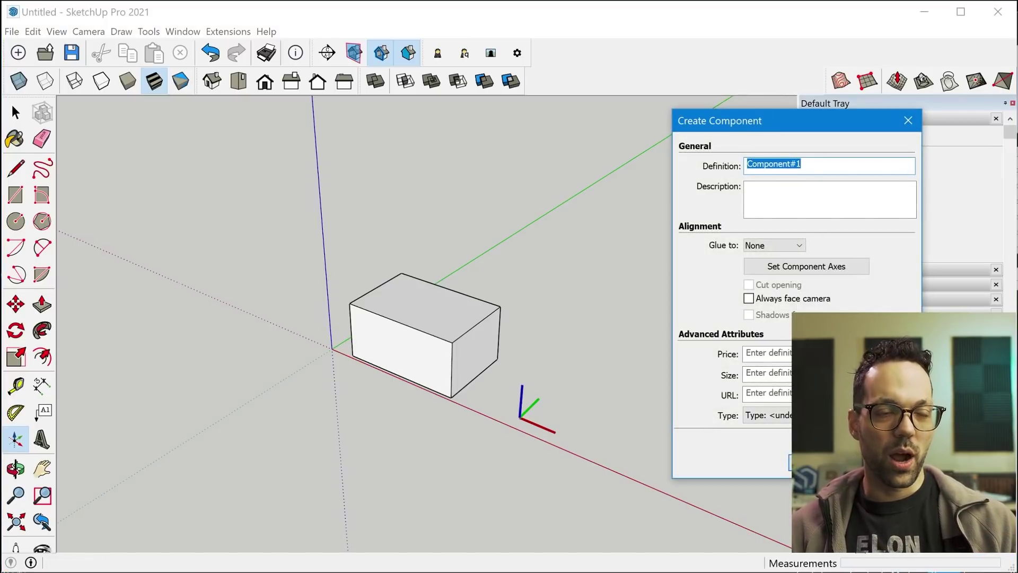
pyautogui.press('Return')
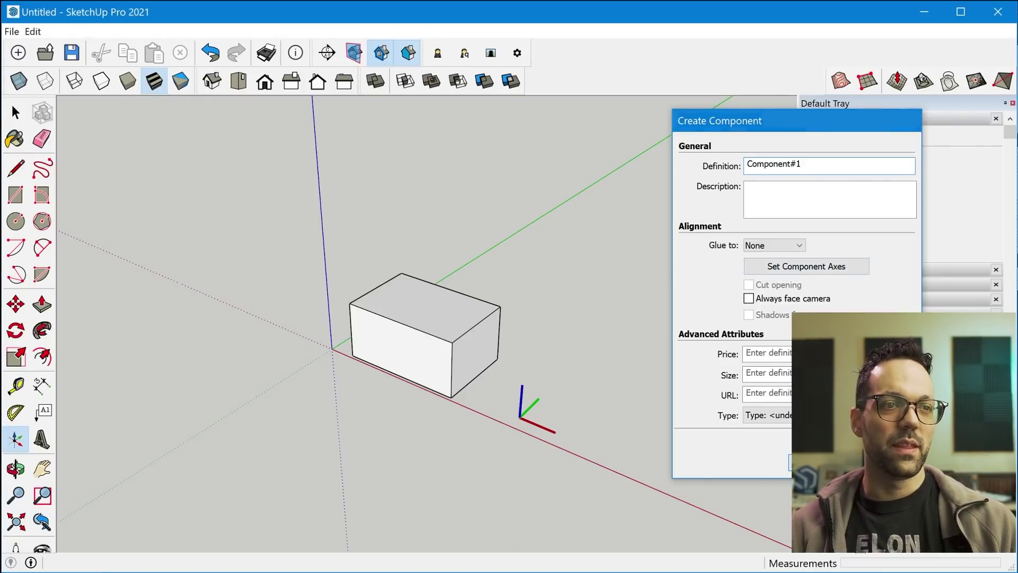
# Draw a flat rectangle from the origin of Component#1 and close the component
pyautogui.press('r')
pyautogui.click(521, 417)
pyautogui.click(690, 432)
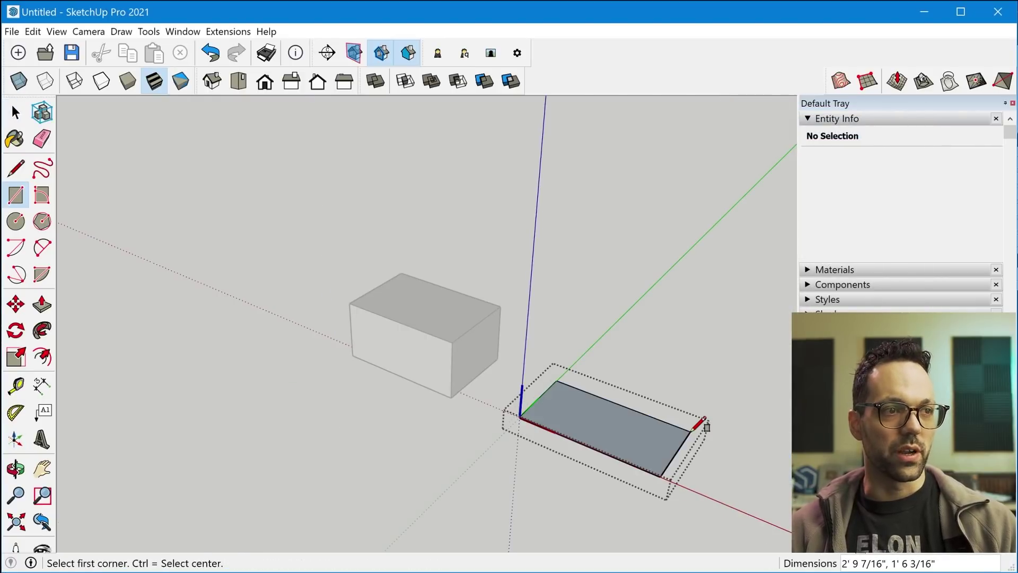
pyautogui.press('space')
pyautogui.click(712, 407)
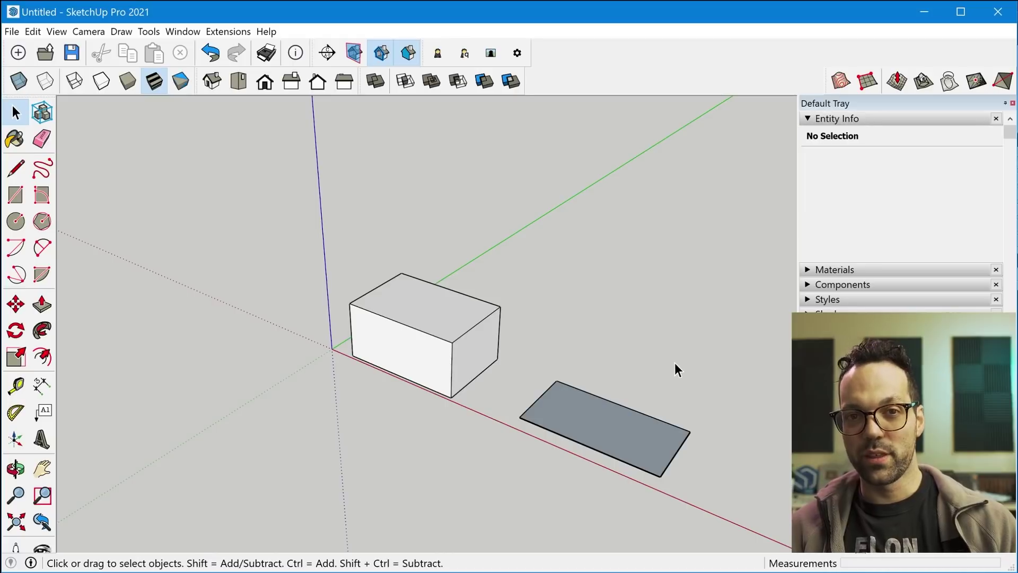
pyautogui.hotkey('shift', 'a')
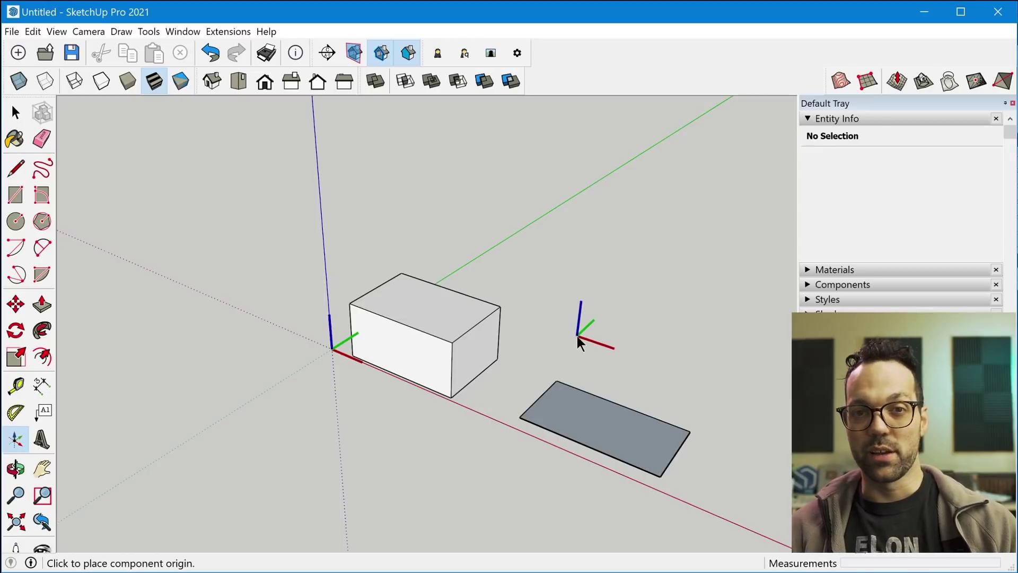
pyautogui.press('space')
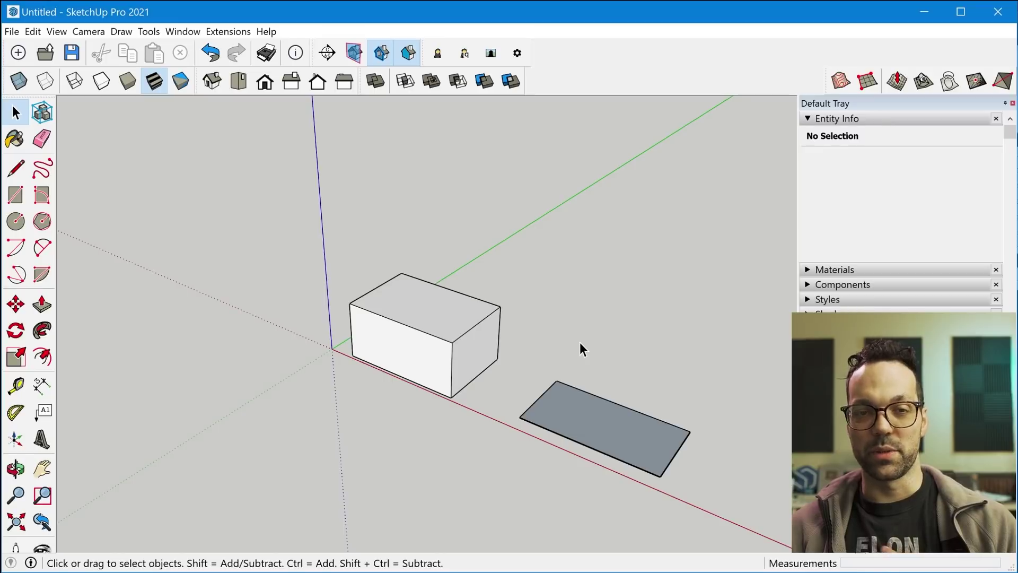
pyautogui.press('shift')
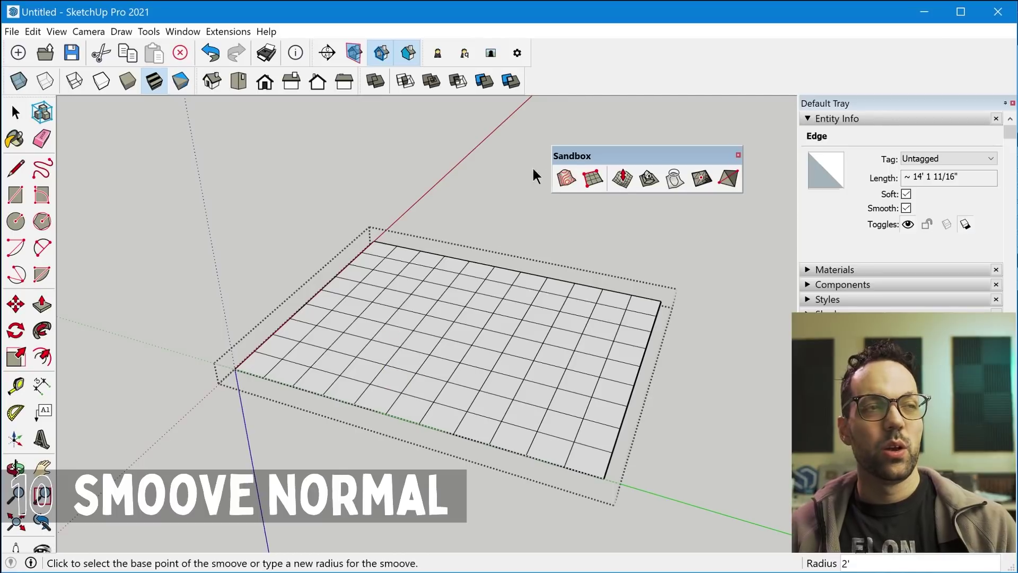
# Smoove up several bumps on the grid: the back corner, the front-left area and the back ridge
pyautogui.press('Escape')
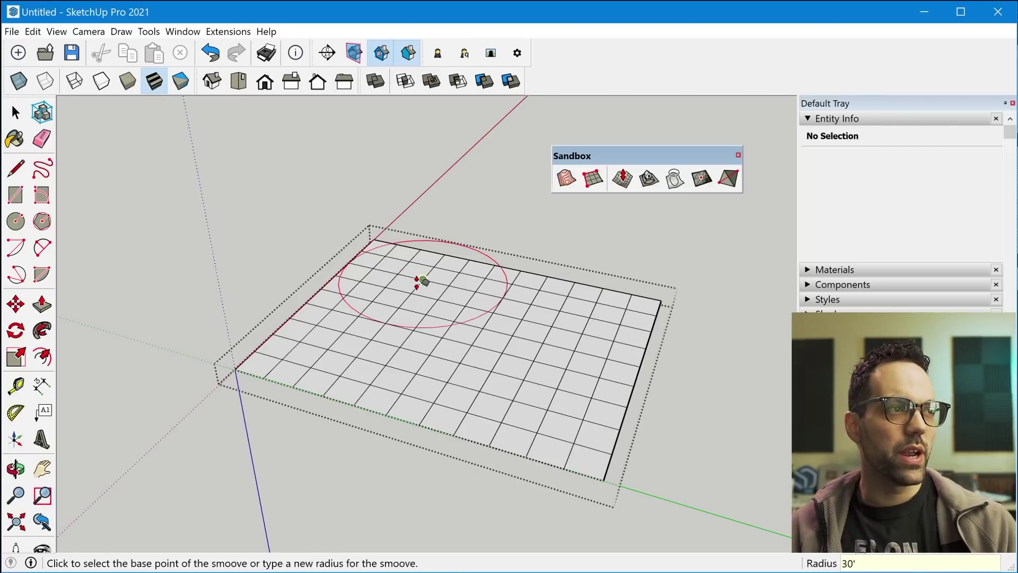
pyautogui.click(391, 256)
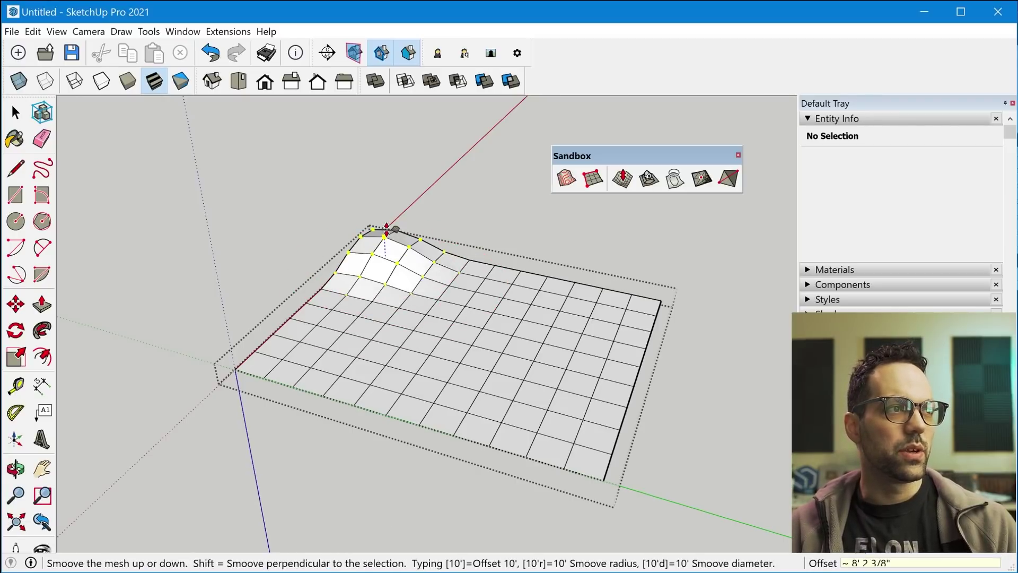
pyautogui.click(386, 229)
pyautogui.click(400, 288)
pyautogui.click(402, 260)
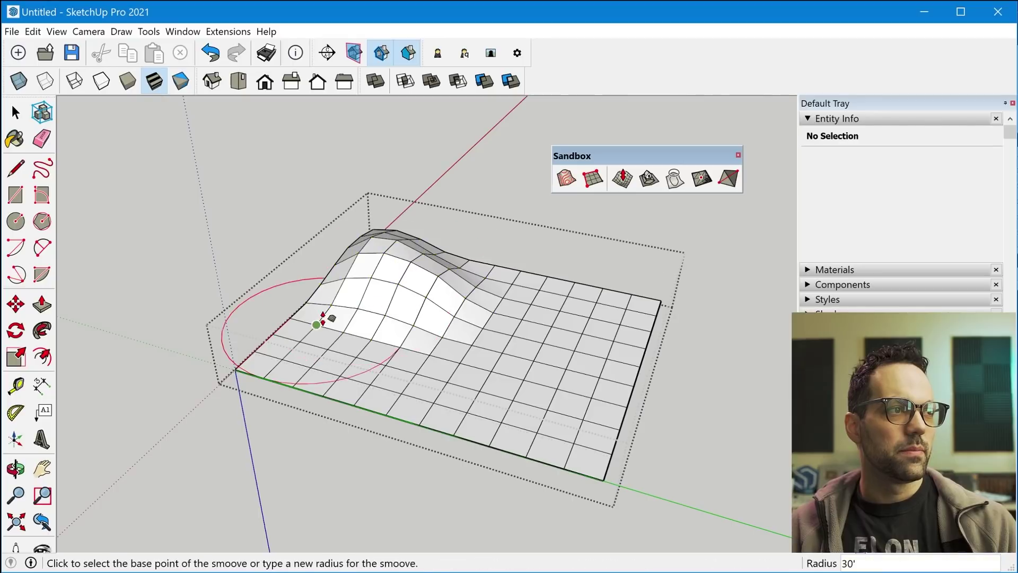
pyautogui.click(330, 316)
pyautogui.click(336, 286)
pyautogui.click(311, 362)
pyautogui.click(316, 331)
pyautogui.click(364, 291)
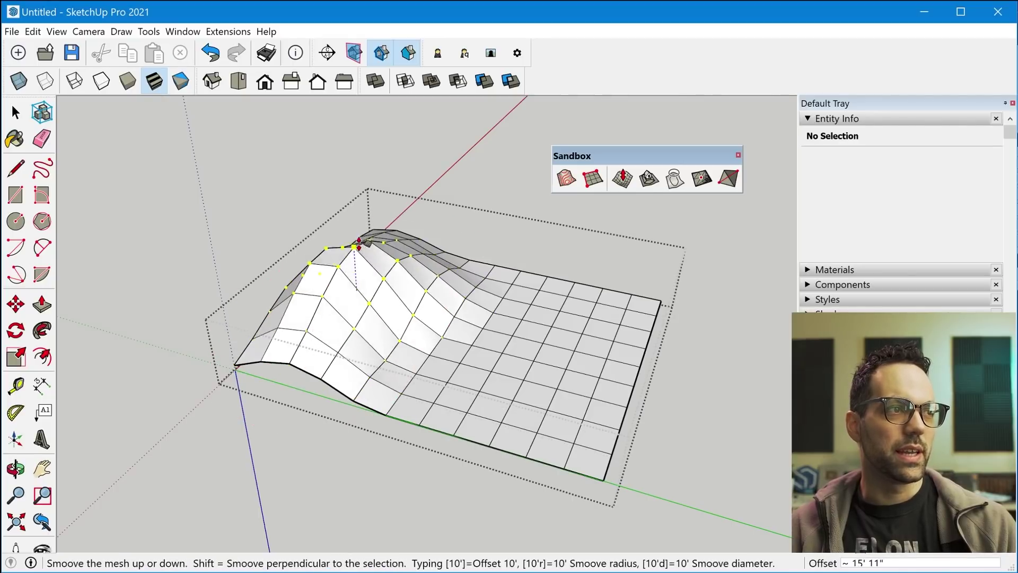
pyautogui.click(353, 240)
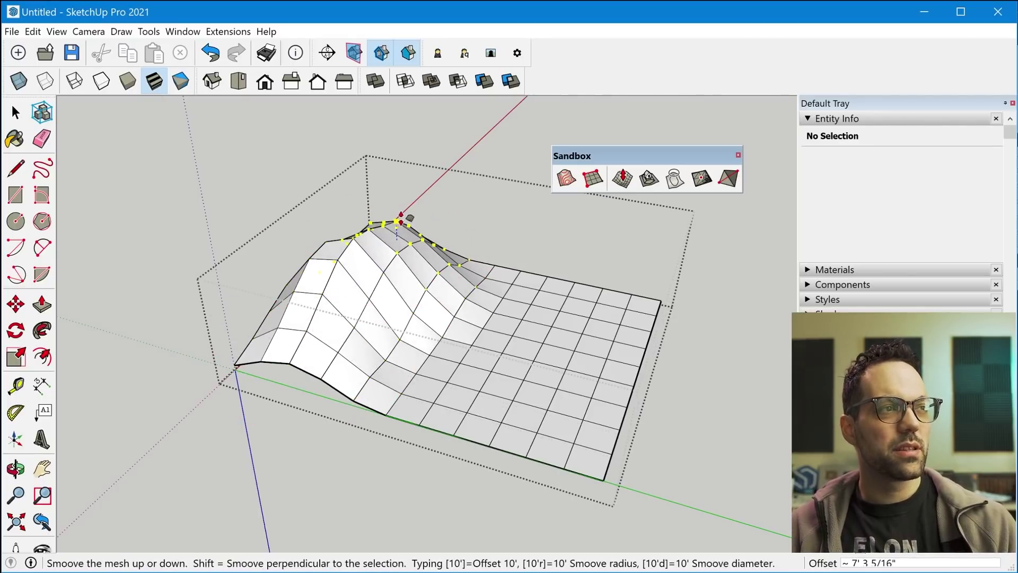
# Raise the mound's peak higher and smoove its right side outward into a bulge
pyautogui.click(403, 178)
pyautogui.click(376, 204)
pyautogui.click(381, 247)
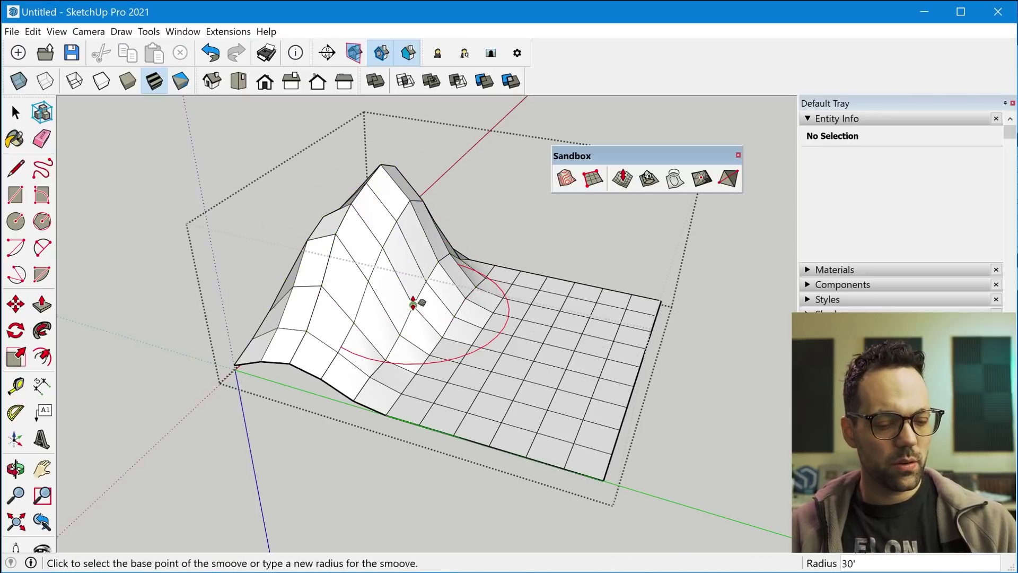
pyautogui.click(413, 303)
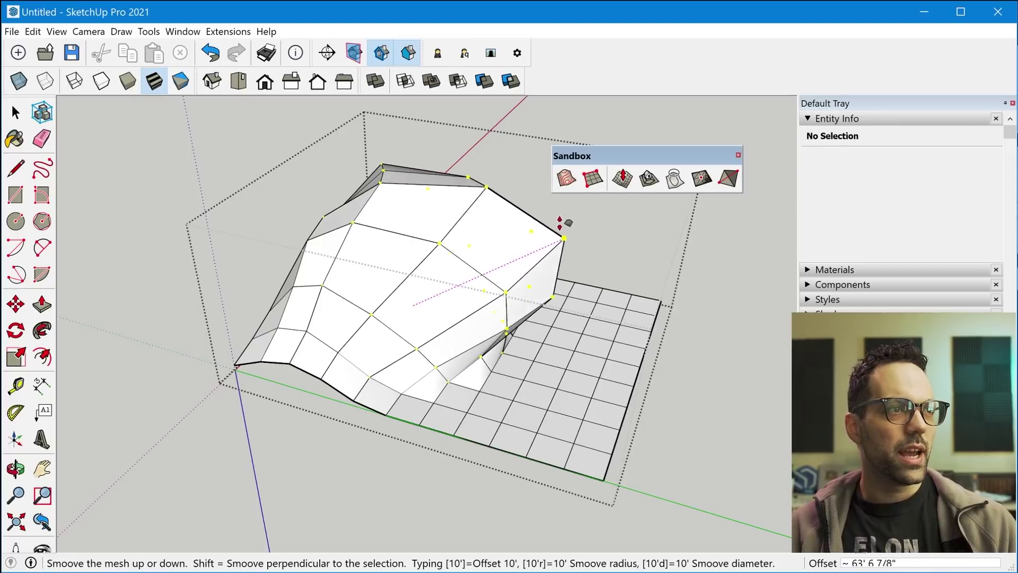
pyautogui.click(480, 263)
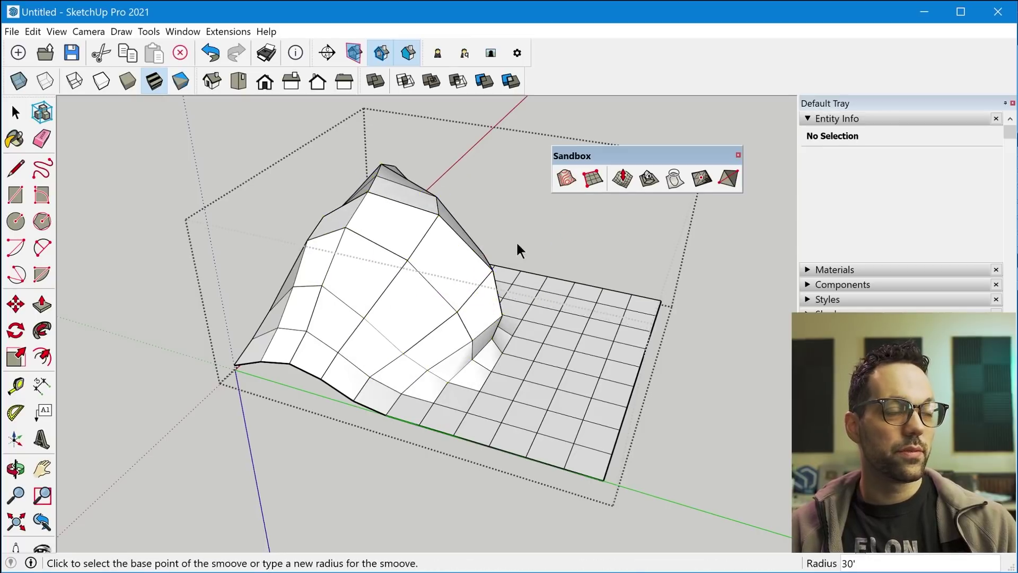
pyautogui.moveTo(518, 246); pyautogui.dragTo(459, 302, button='middle')
pyautogui.scroll(3, 511, 268)
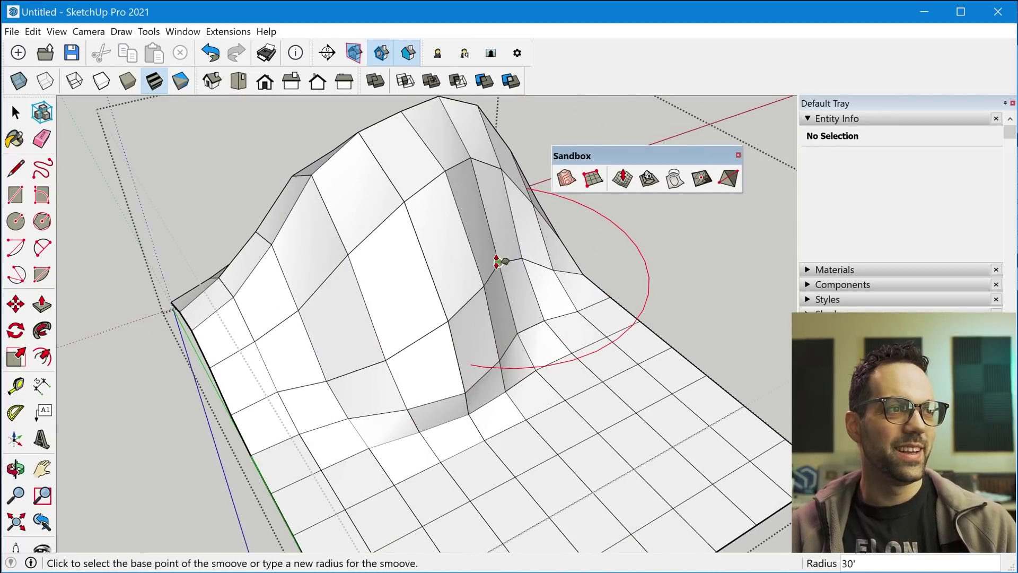
pyautogui.click(498, 262)
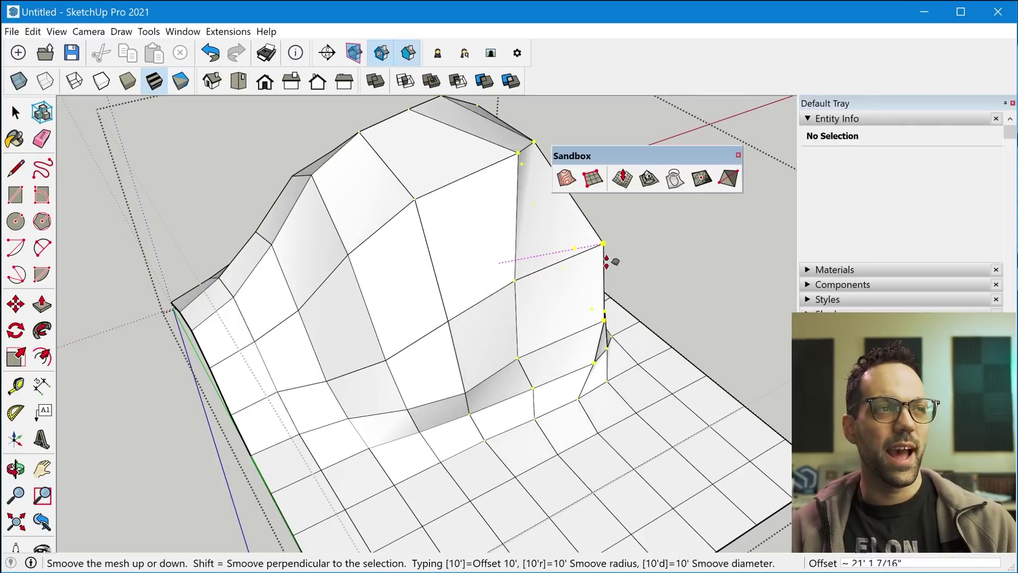
pyautogui.click(537, 266)
pyautogui.scroll(-4, 451, 281)
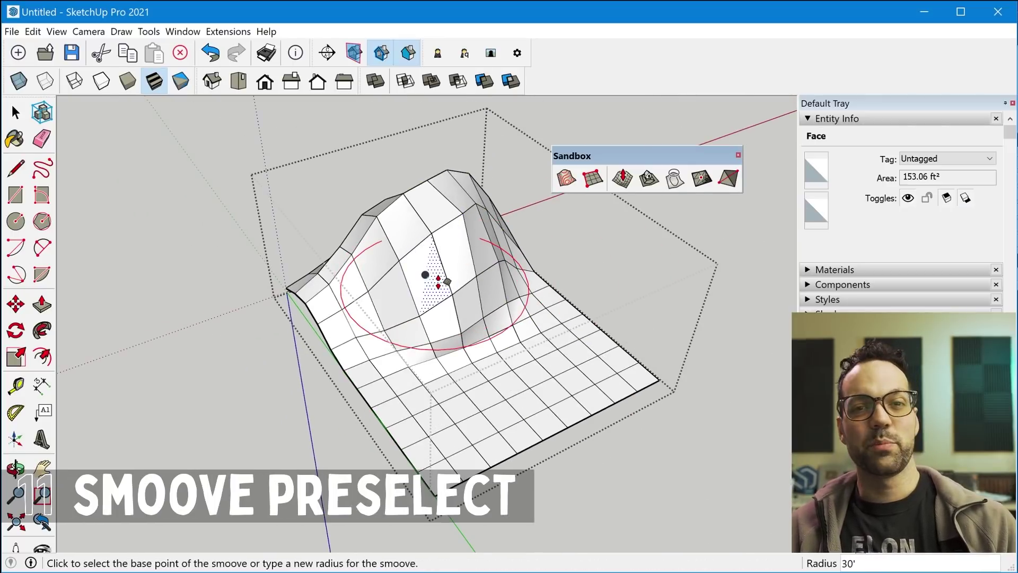
# Select the grid's right-hand columns and smoove them upward into a raised strip
pyautogui.press('space')
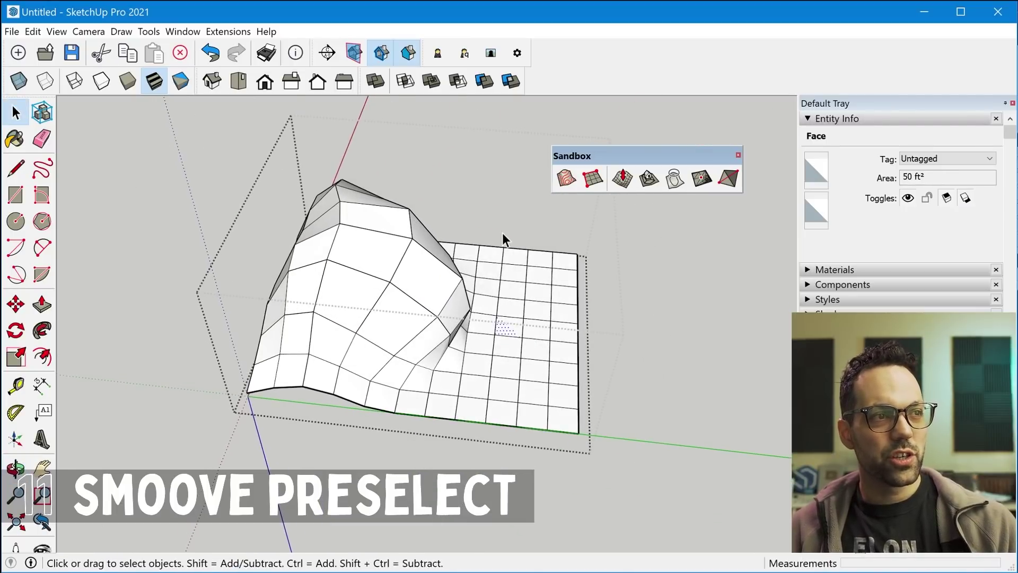
pyautogui.moveTo(511, 229); pyautogui.dragTo(578, 403)
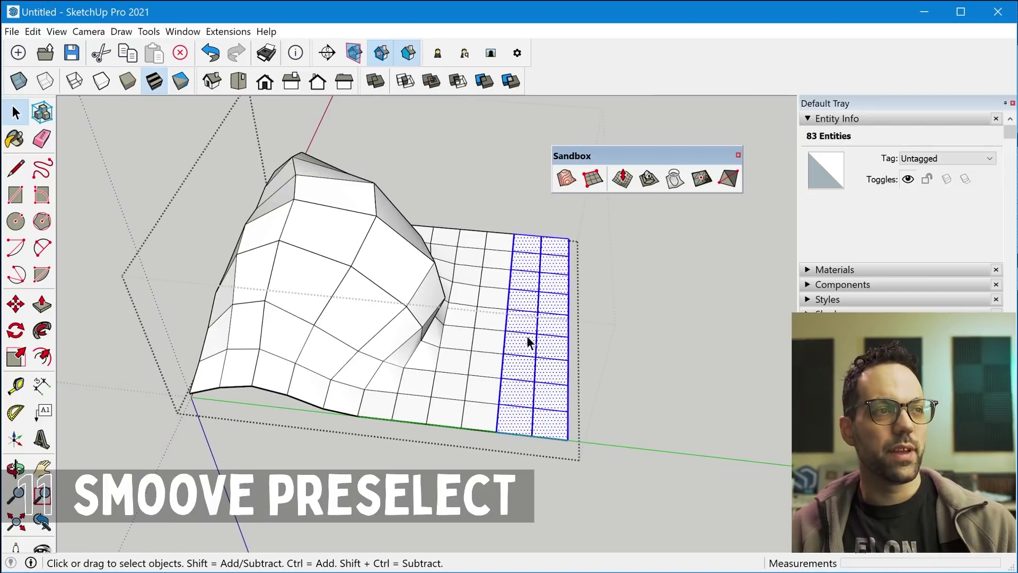
pyautogui.click(622, 178)
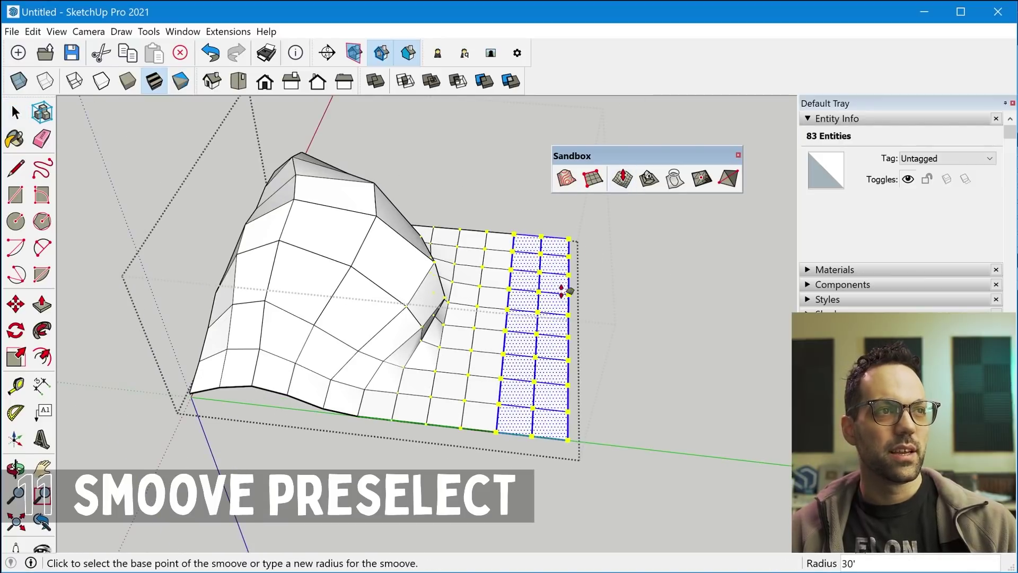
pyautogui.click(546, 323)
pyautogui.click(568, 241)
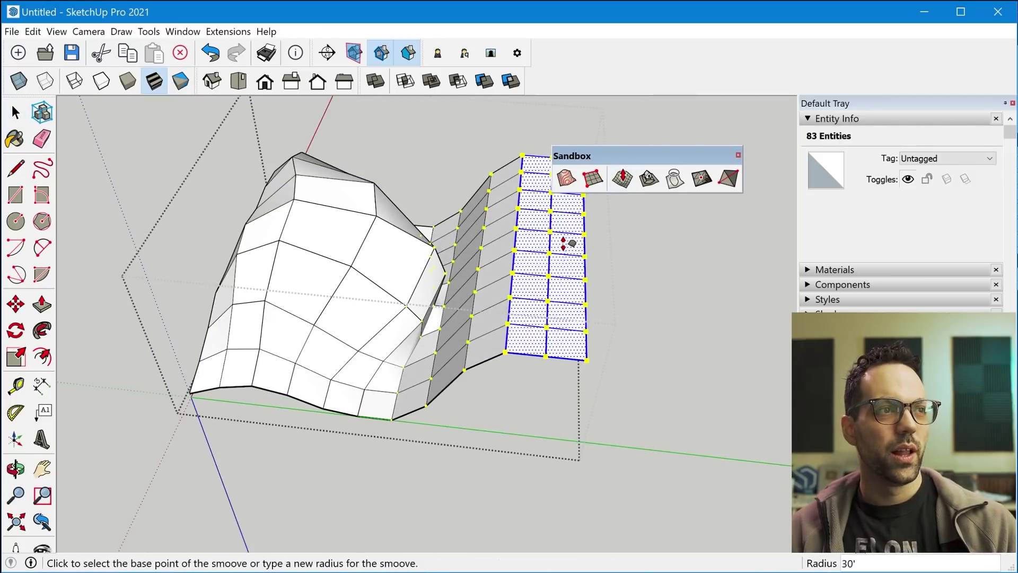
pyautogui.moveTo(568, 241); pyautogui.dragTo(477, 300, button='middle')
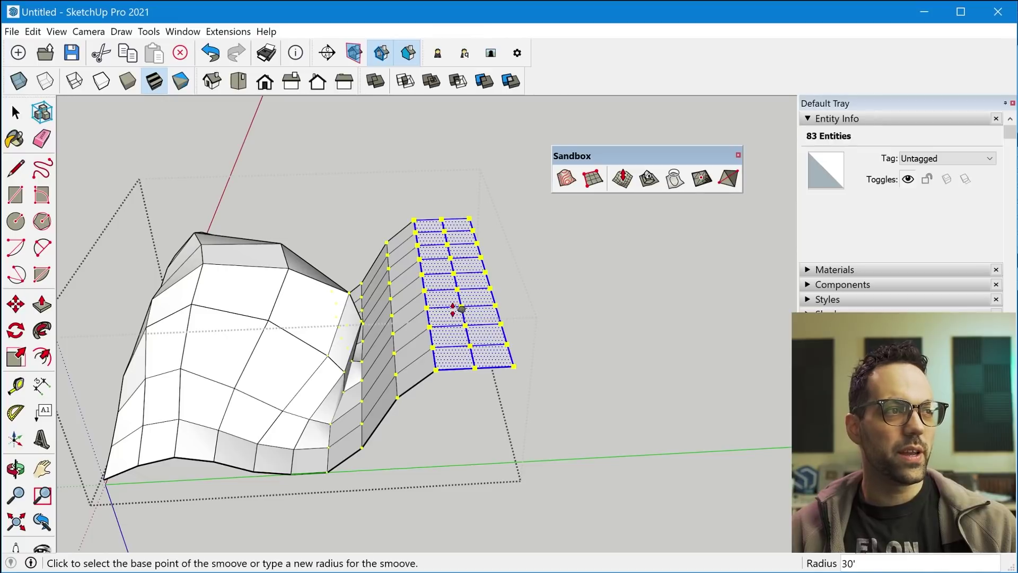
pyautogui.scroll(2, 455, 309)
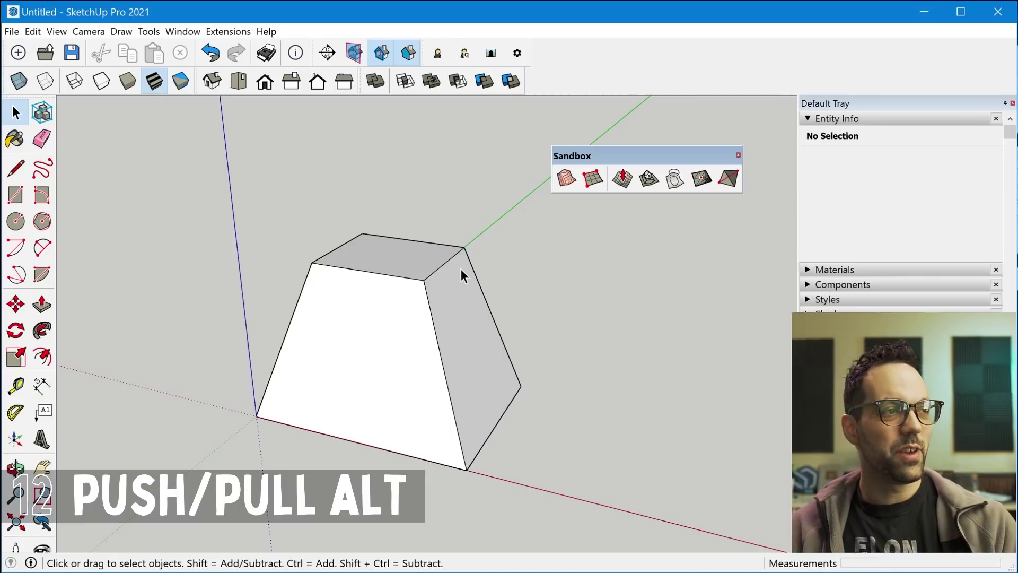
# Pull the tapered block's top face upward so its sloped sides stretch into a taller block
pyautogui.press('p')
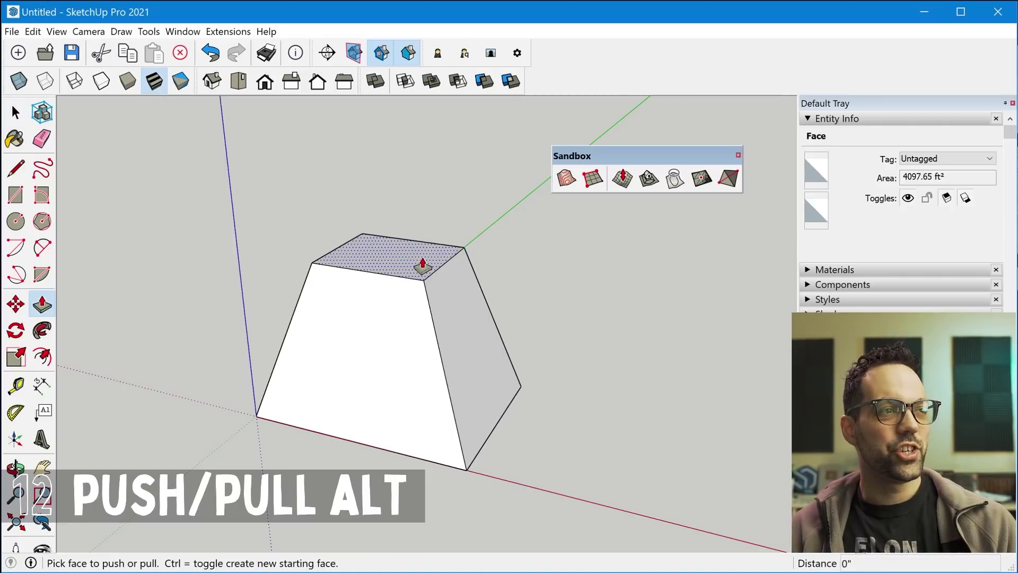
pyautogui.moveTo(423, 263); pyautogui.dragTo(417, 210)
pyautogui.moveTo(417, 210); pyautogui.dragTo(525, 154, button='middle')
pyautogui.moveTo(525, 154); pyautogui.dragTo(402, 157)
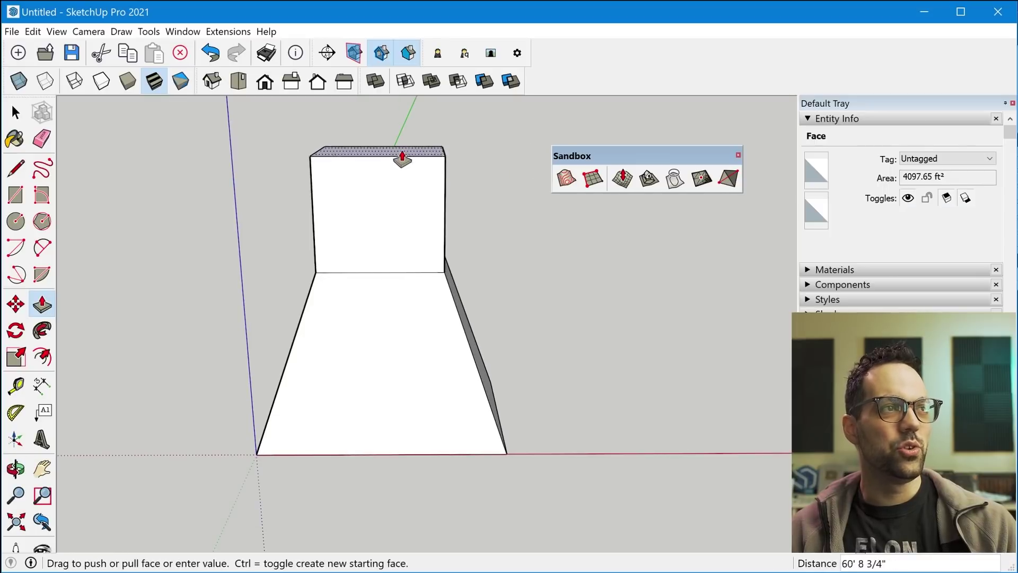
pyautogui.moveTo(403, 158); pyautogui.dragTo(425, 230, button='middle')
pyautogui.press('Escape')
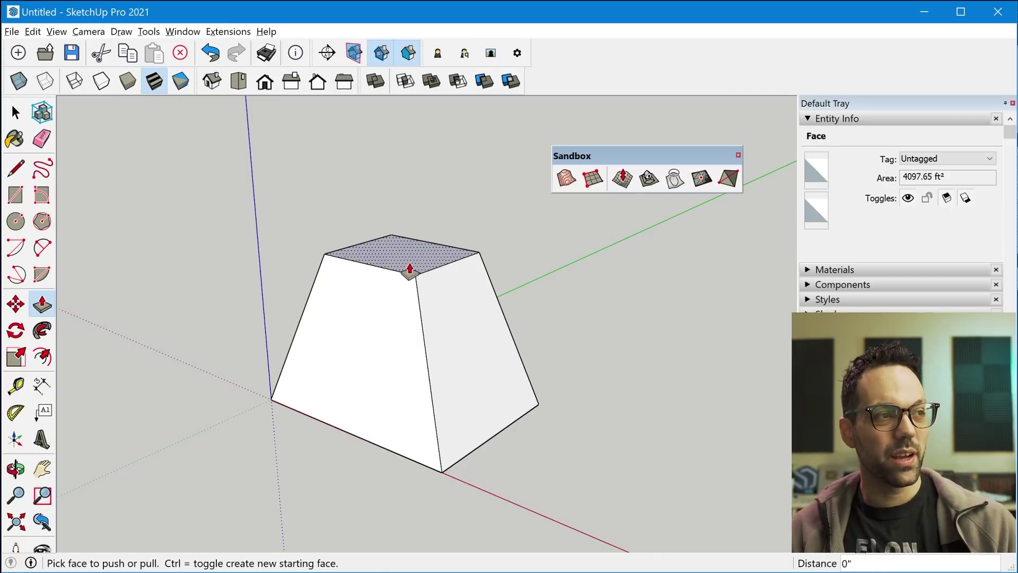
pyautogui.moveTo(411, 265); pyautogui.dragTo(435, 154)
pyautogui.moveTo(435, 154); pyautogui.dragTo(459, 330, button='middle')
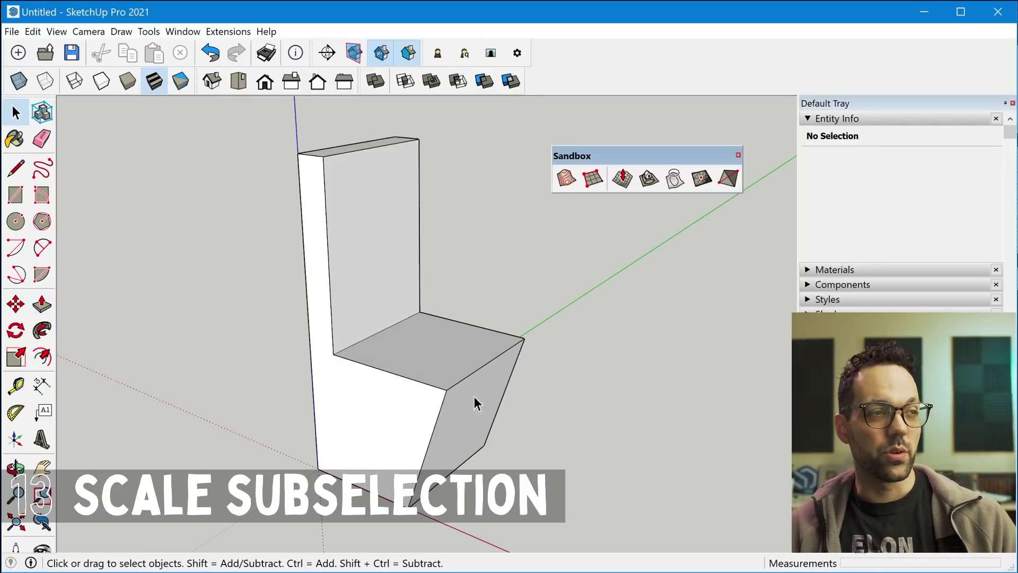
# Select the whole chair and try a vertical scale, leaving it at 1.00, then deselect
pyautogui.tripleClick(416, 367)
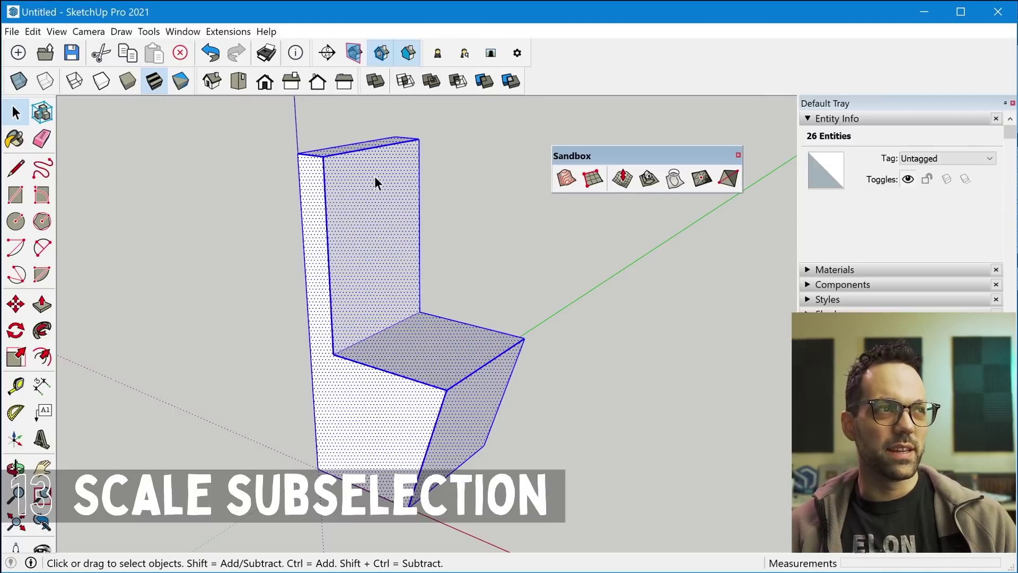
pyautogui.press('s')
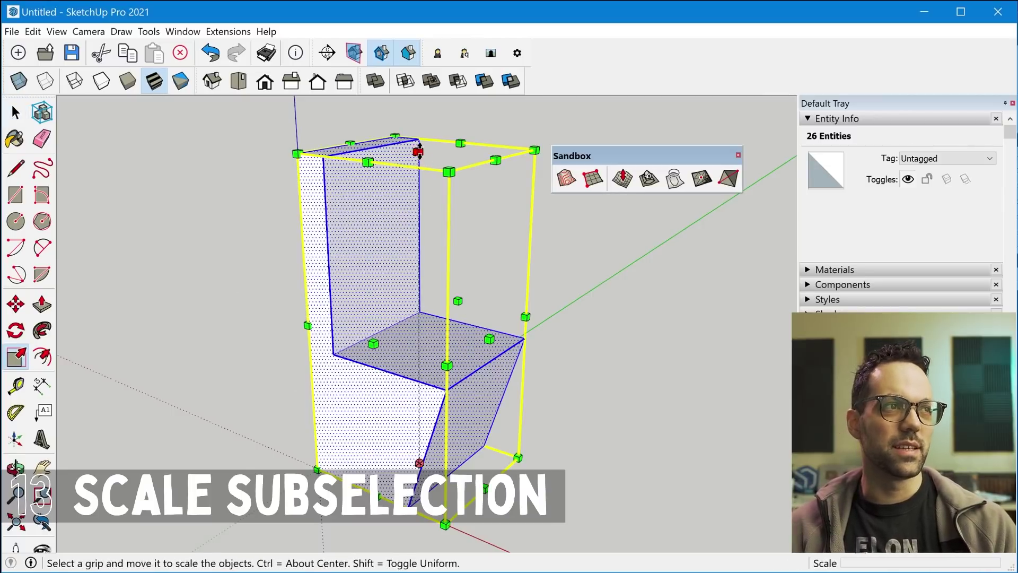
pyautogui.moveTo(418, 151)
pyautogui.mouseDown()
pyautogui.moveTo(395, 295)
pyautogui.moveTo(427, 137)
pyautogui.mouseUp()
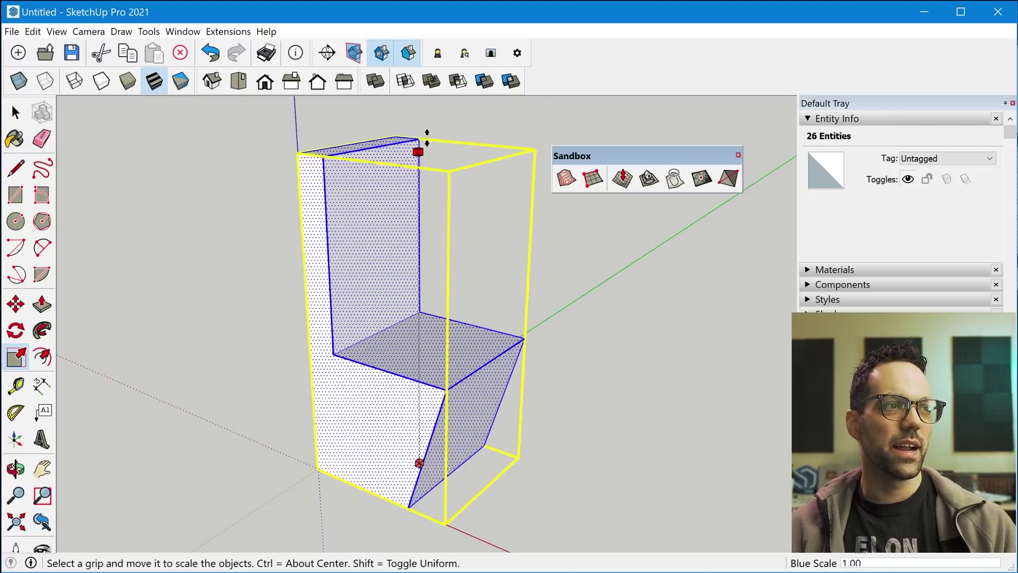
pyautogui.press('space')
pyautogui.scroll(-3, 464, 386)
pyautogui.scroll(3, 510, 379)
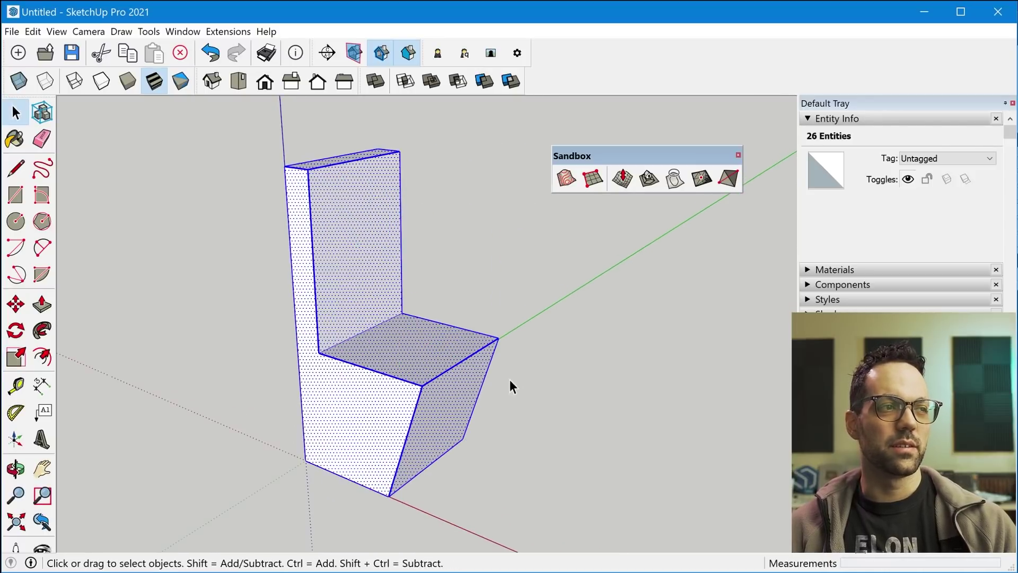
pyautogui.click(539, 395)
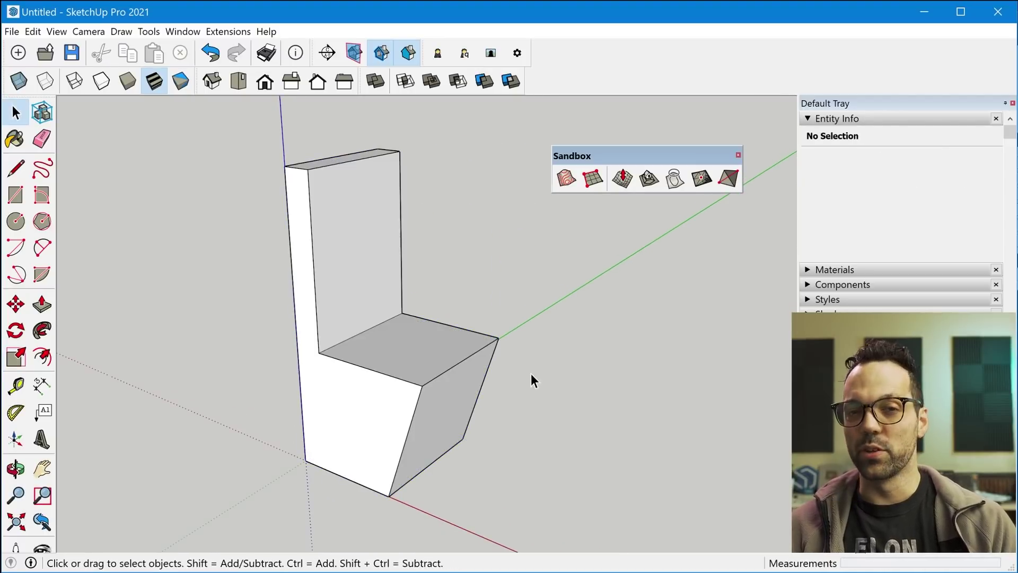
# Select the seat face and lower front edge, then scale them down vertically to about 0.78
pyautogui.click(425, 351)
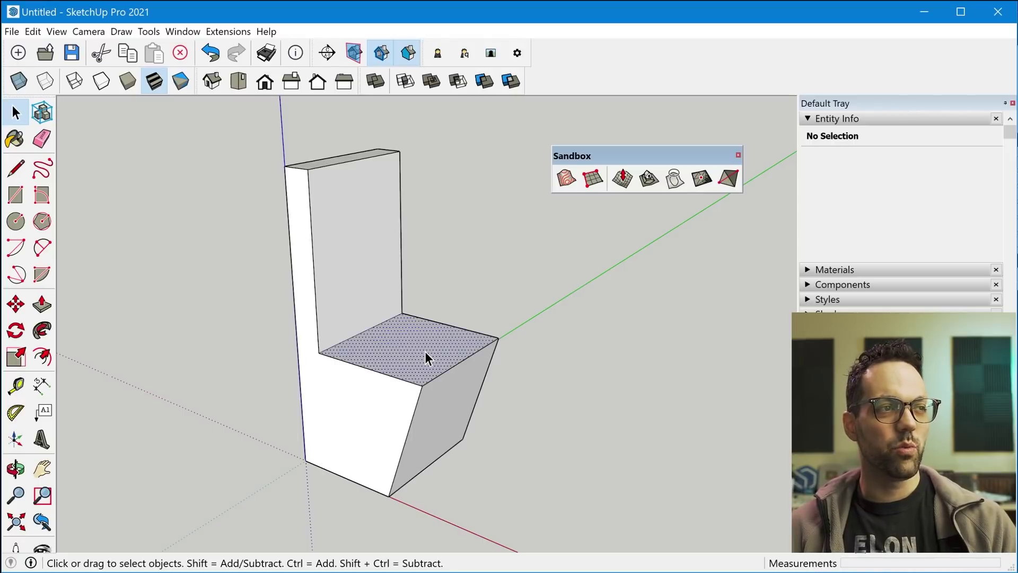
pyautogui.moveTo(425, 351); pyautogui.dragTo(382, 321, button='middle')
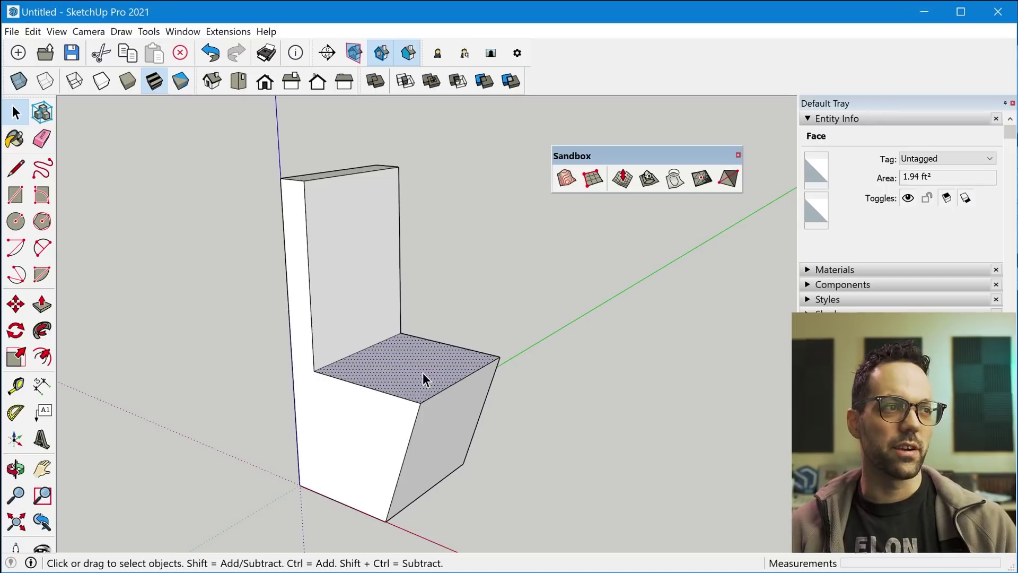
pyautogui.scroll(2, 423, 377)
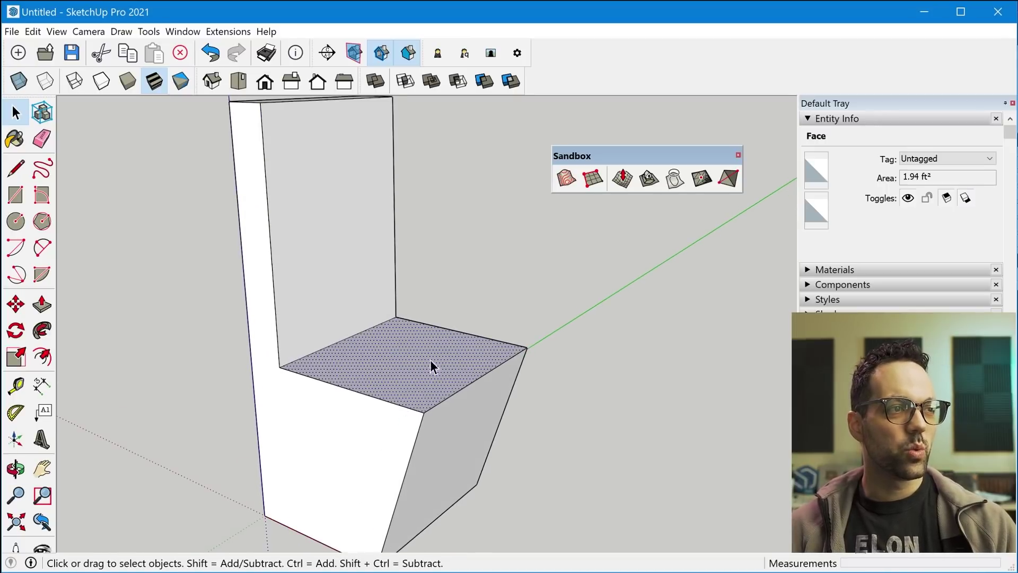
pyautogui.scroll(-2, 431, 361)
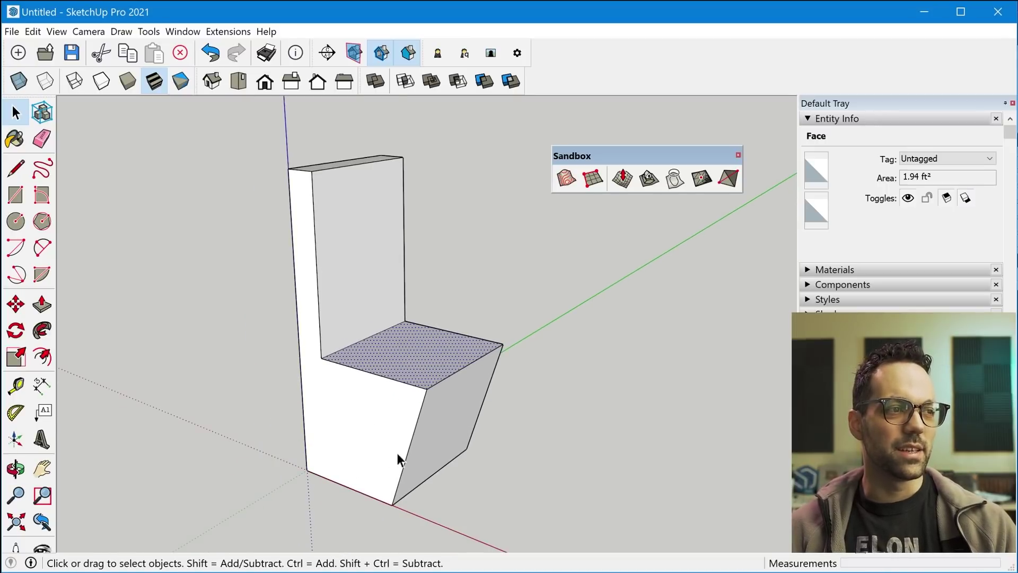
pyautogui.doubleClick(418, 350)
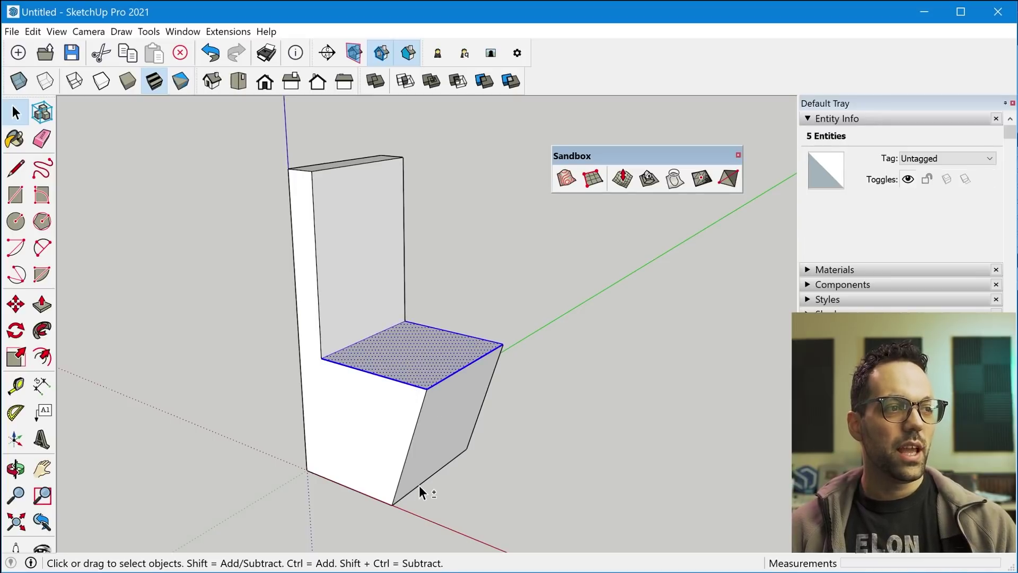
pyautogui.keyDown('shift'); pyautogui.click(434, 472); pyautogui.keyUp('shift')
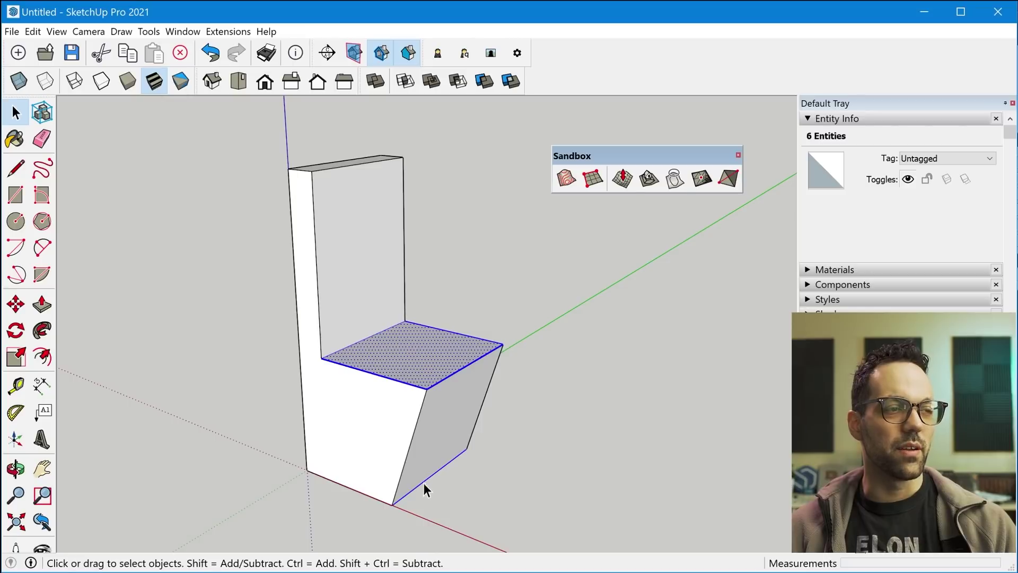
pyautogui.moveTo(425, 489); pyautogui.dragTo(406, 438, button='middle')
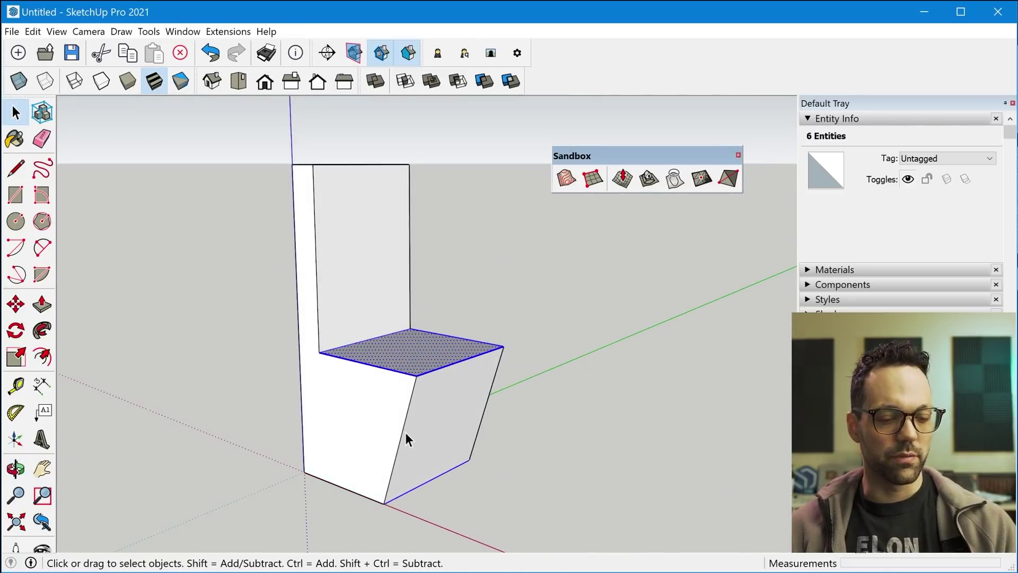
pyautogui.press('s')
pyautogui.scroll(2, 406, 447)
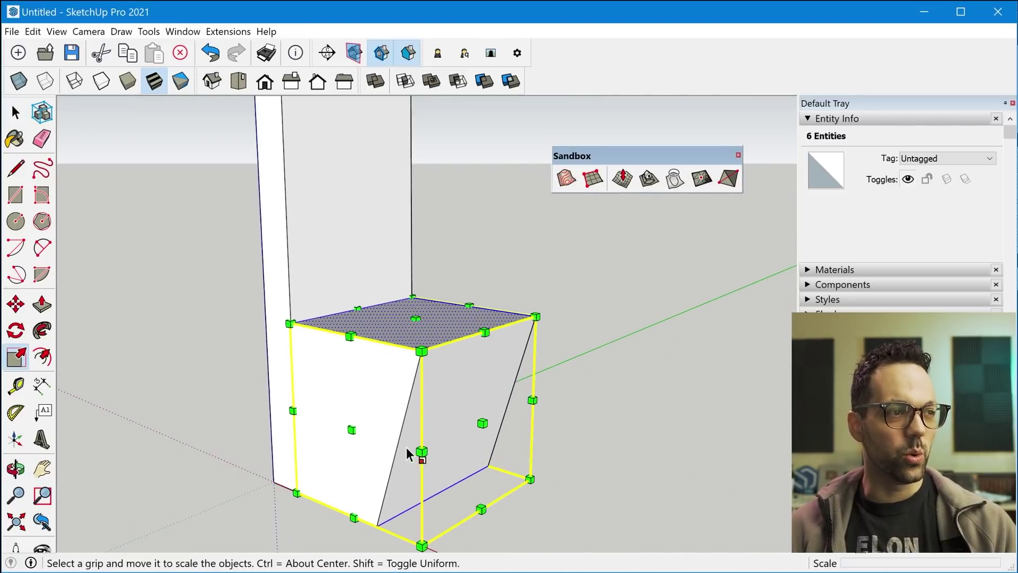
pyautogui.moveTo(416, 318); pyautogui.dragTo(419, 360)
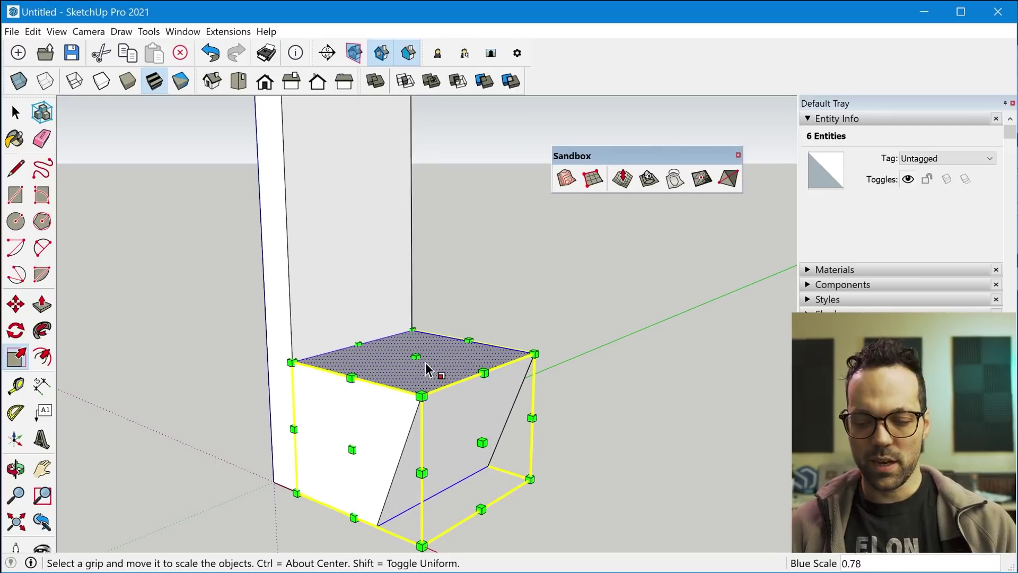
pyautogui.scroll(-3, 390, 444)
pyautogui.press('space')
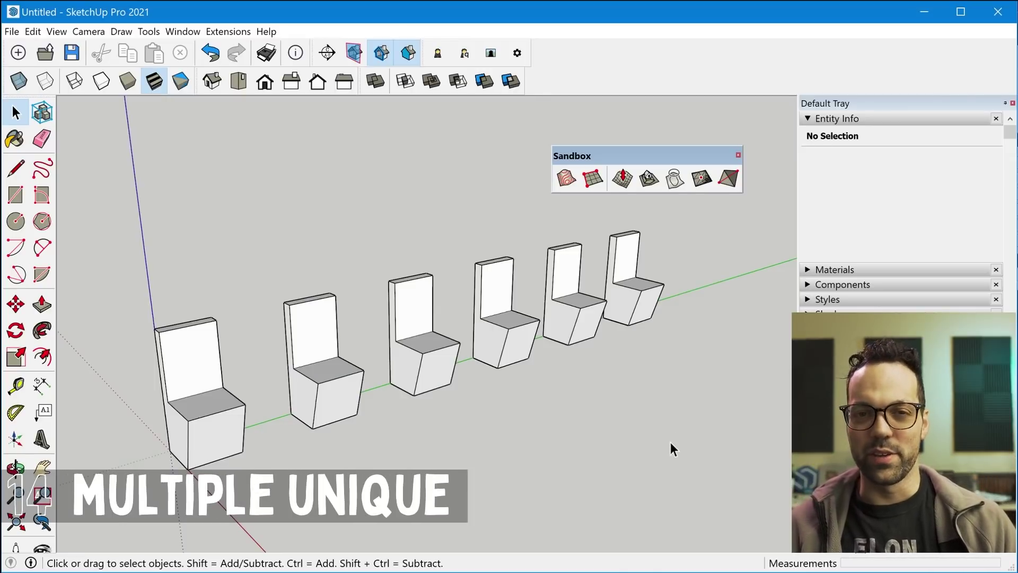
# Edit the first chair, raising its seat and trying a pull on its front face
pyautogui.doubleClick(193, 405)
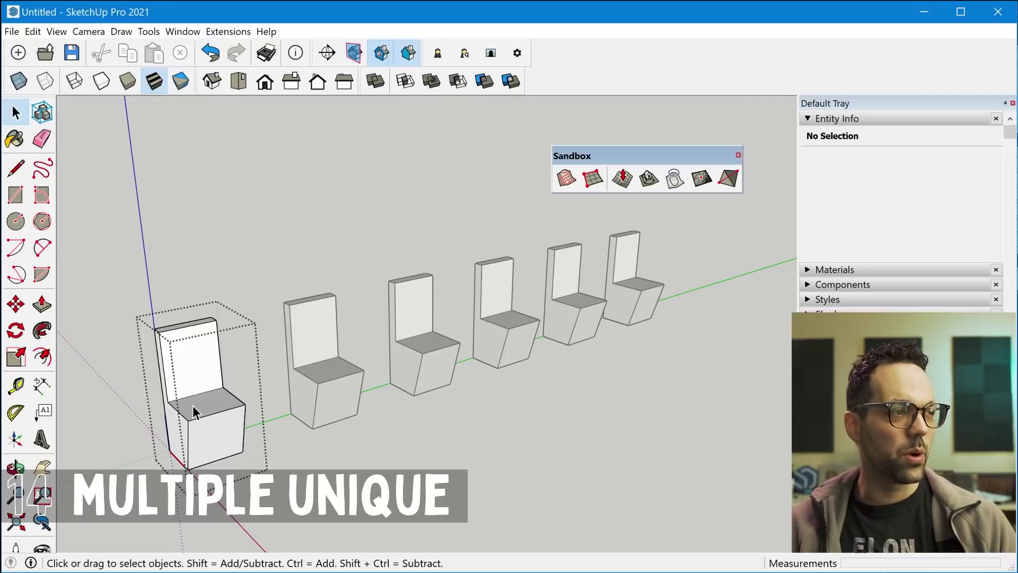
pyautogui.press('p')
pyautogui.click(196, 406)
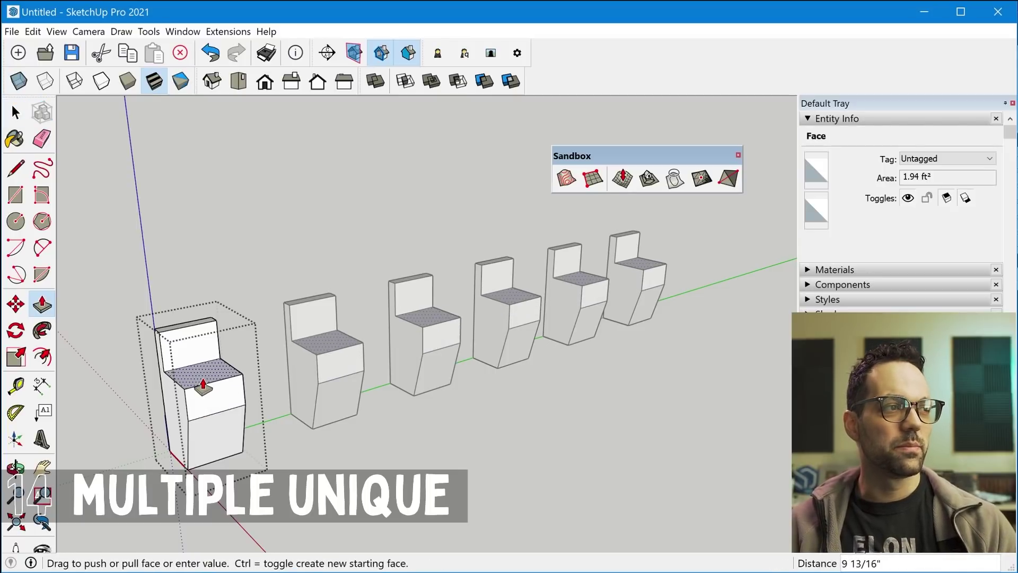
pyautogui.click(204, 403)
pyautogui.scroll(4, 202, 437)
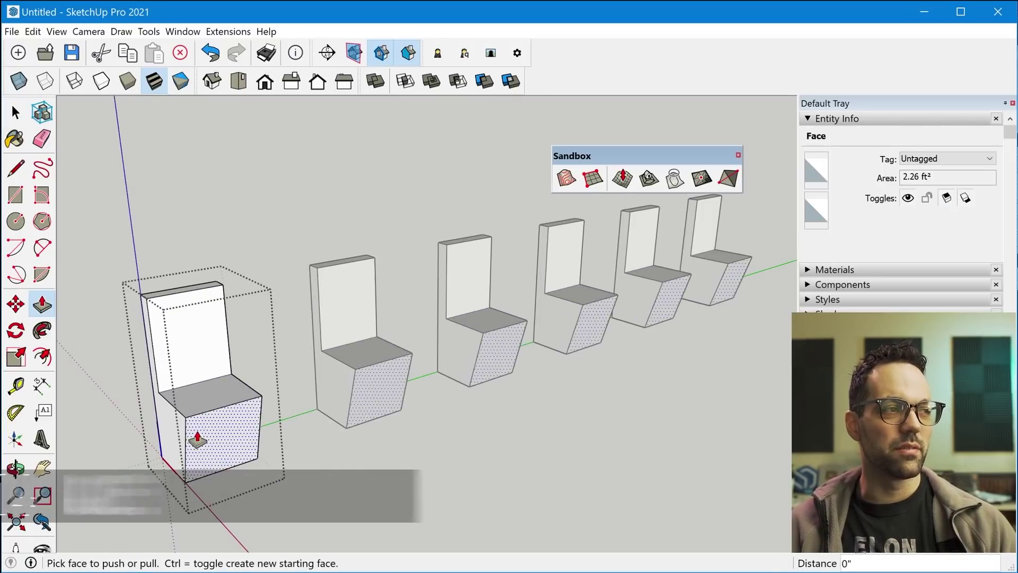
pyautogui.press('space')
pyautogui.scroll(-4, 336, 413)
pyautogui.moveTo(336, 413); pyautogui.dragTo(336, 438, button='middle')
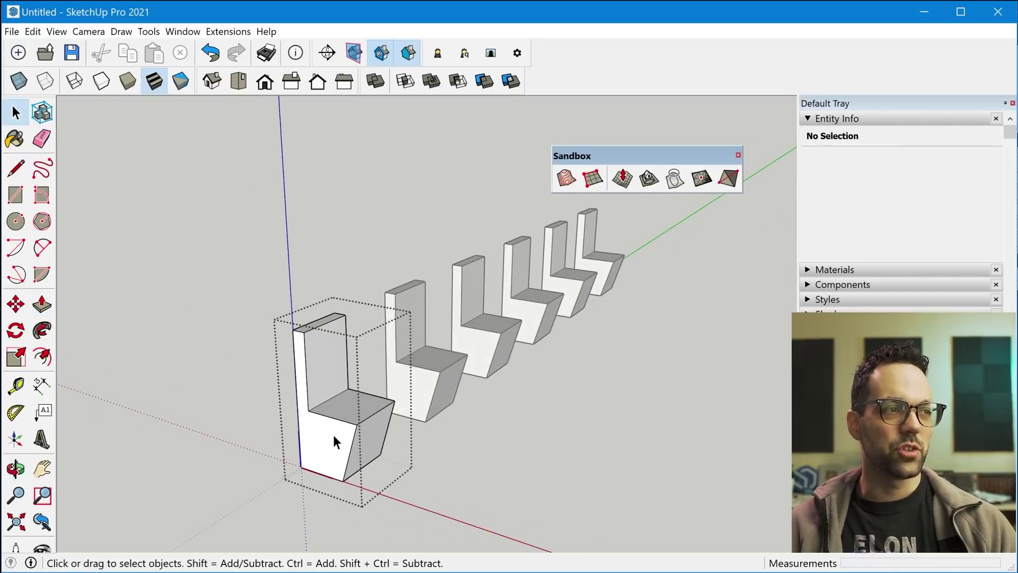
pyautogui.press('p')
pyautogui.click(335, 442)
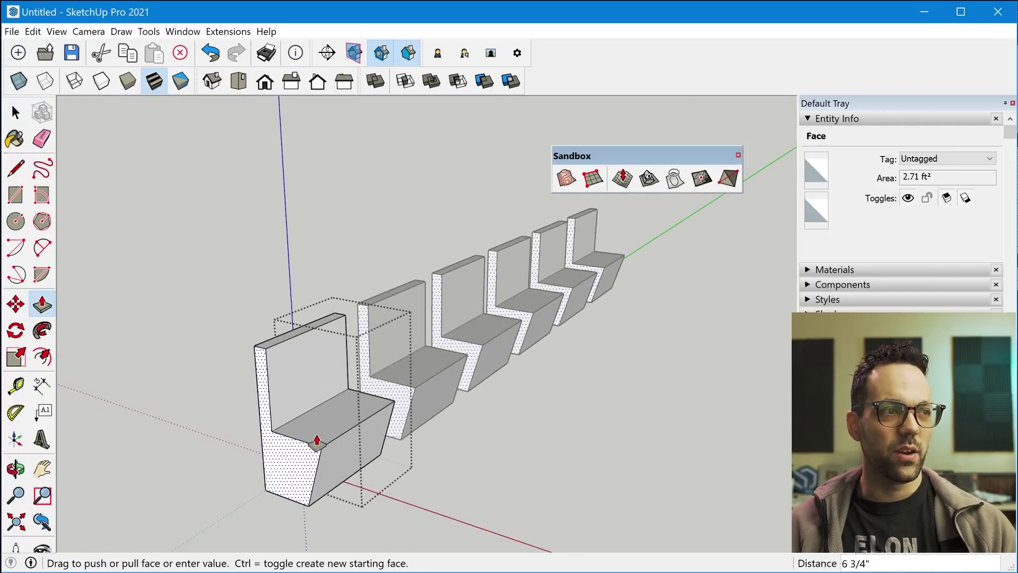
pyautogui.press('Escape')
pyautogui.press('space')
pyautogui.moveTo(318, 448); pyautogui.dragTo(428, 416, button='middle')
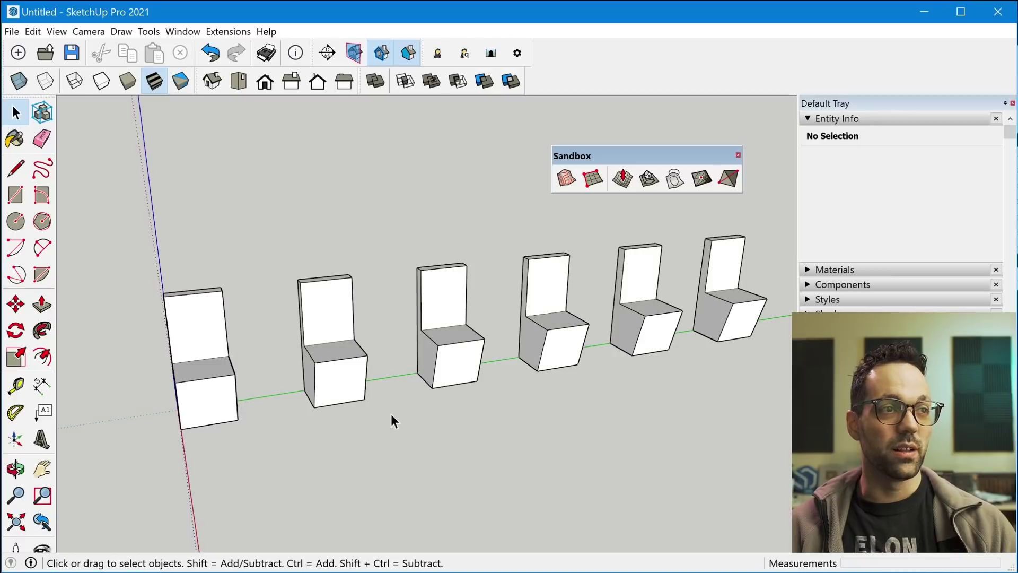
# Make the first chair unique as Component#3 and test a seat pull inside it
pyautogui.click(219, 377)
pyautogui.rightClick(192, 382)
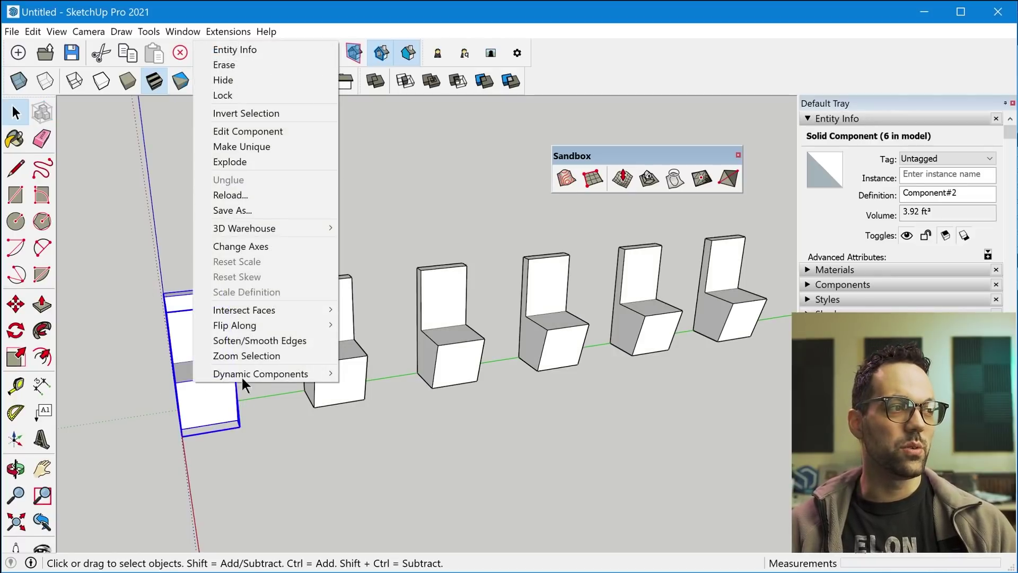
pyautogui.click(305, 145)
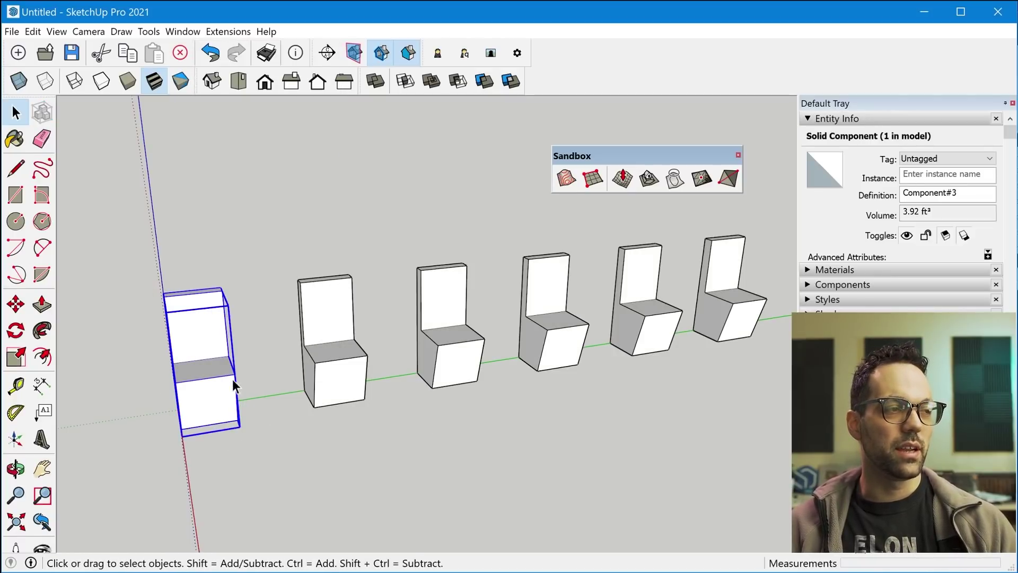
pyautogui.doubleClick(199, 394)
pyautogui.moveTo(141, 391); pyautogui.dragTo(321, 433, button='middle')
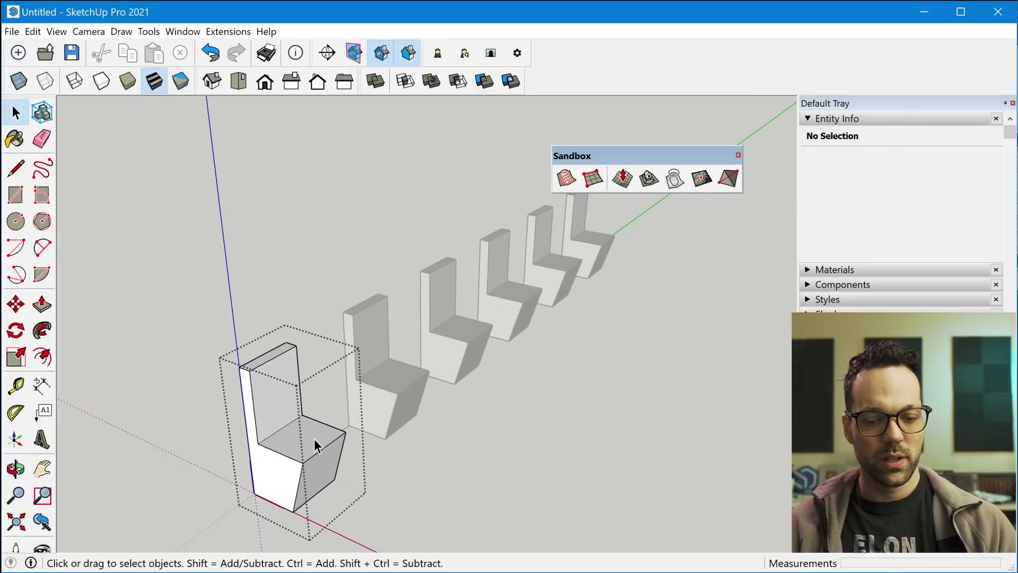
pyautogui.press('p')
pyautogui.click(304, 450)
pyautogui.press('Escape')
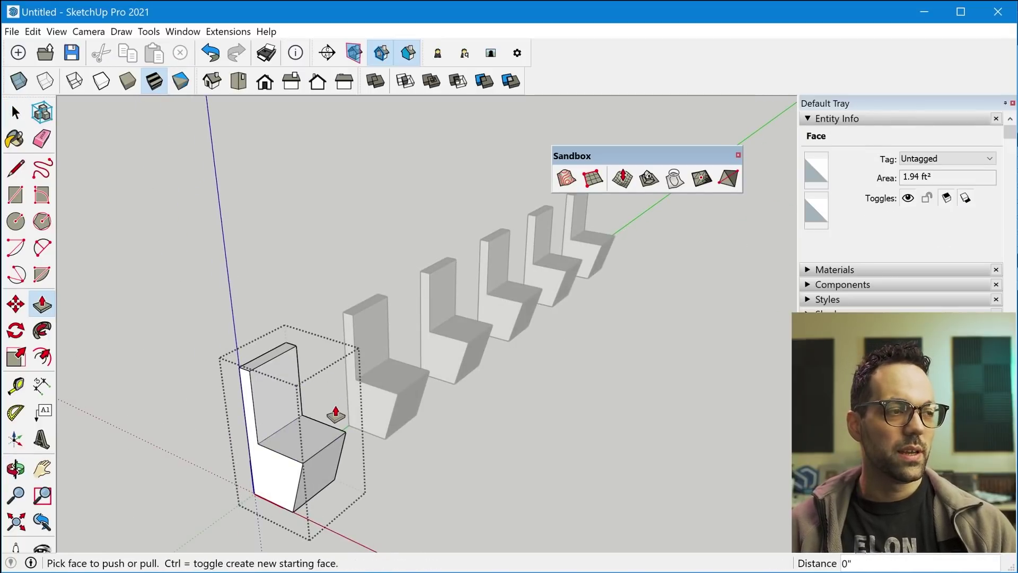
pyautogui.press('space')
pyautogui.click(443, 462)
# Copy the chair along the green axis with a 5x array, making six chairs
pyautogui.moveTo(443, 462); pyautogui.dragTo(403, 459, button='middle')
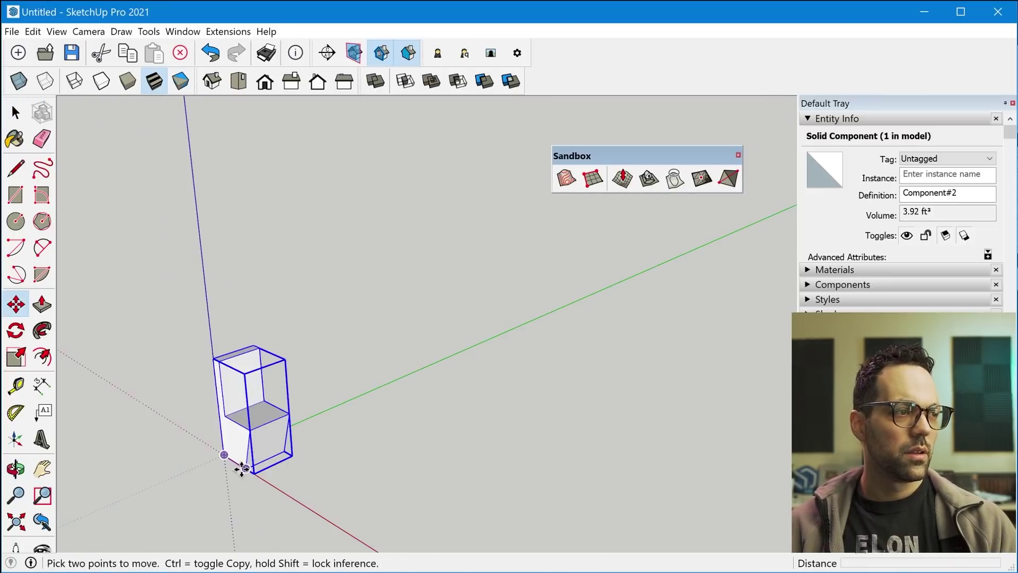
pyautogui.press('ctrl')
pyautogui.click(241, 469)
pyautogui.click(317, 444)
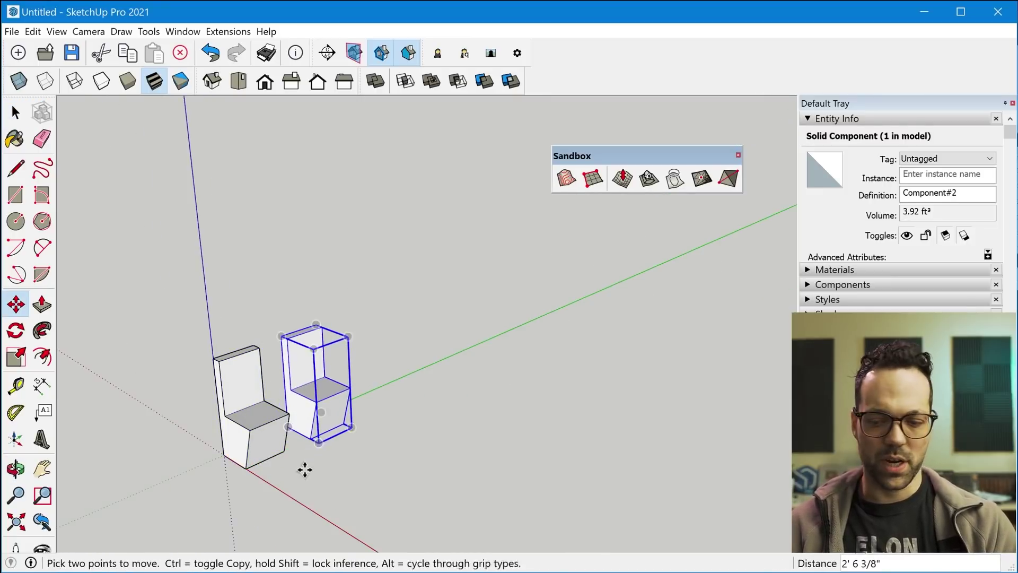
pyautogui.write('5x')
pyautogui.press('Return')
pyautogui.press('space')
pyautogui.click(269, 450)
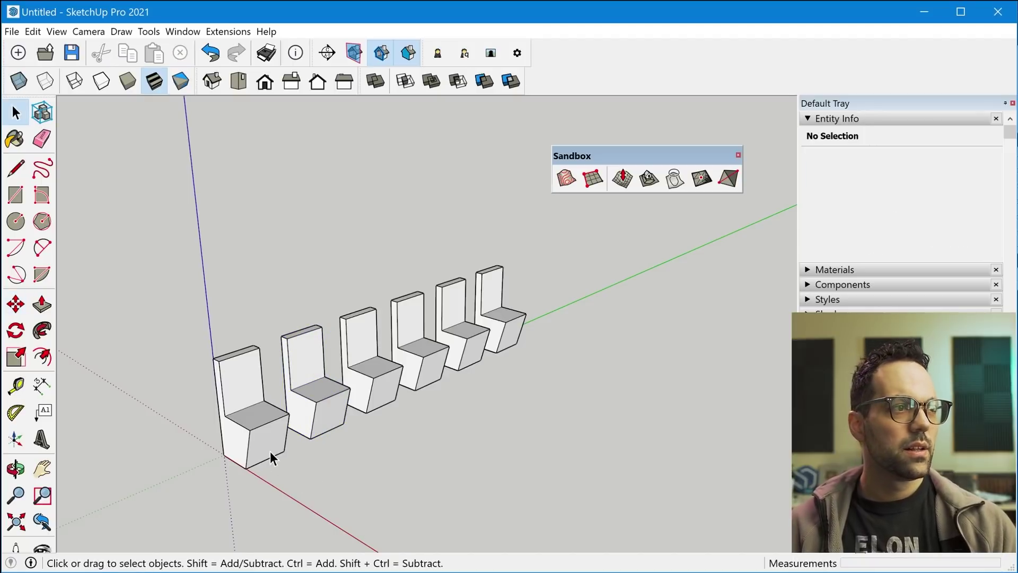
pyautogui.moveTo(442, 406); pyautogui.dragTo(357, 396, button='middle')
pyautogui.scroll(3, 373, 367)
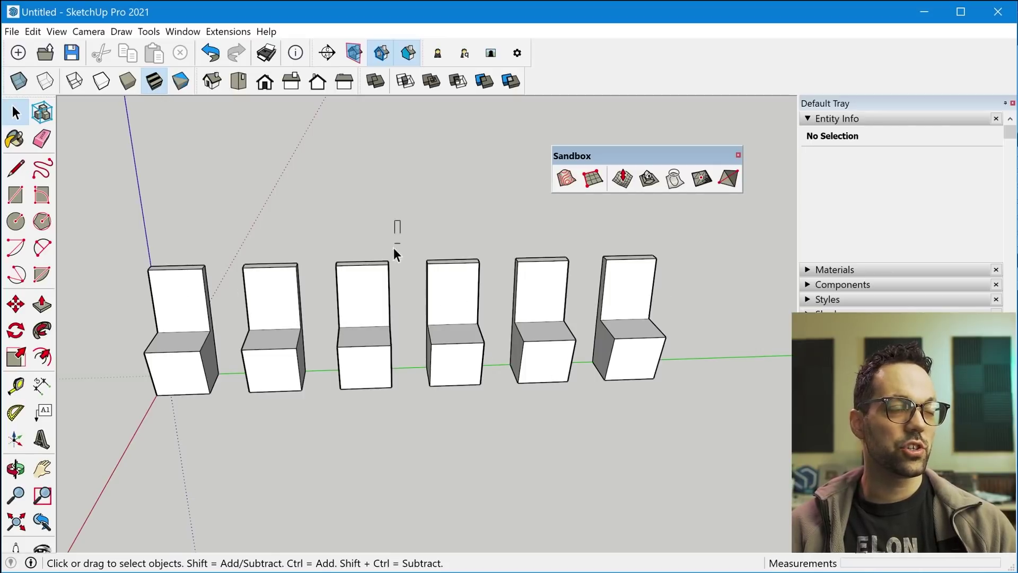
# Make the first three chairs unique together and raise their shared seat
pyautogui.moveTo(394, 247); pyautogui.dragTo(151, 434)
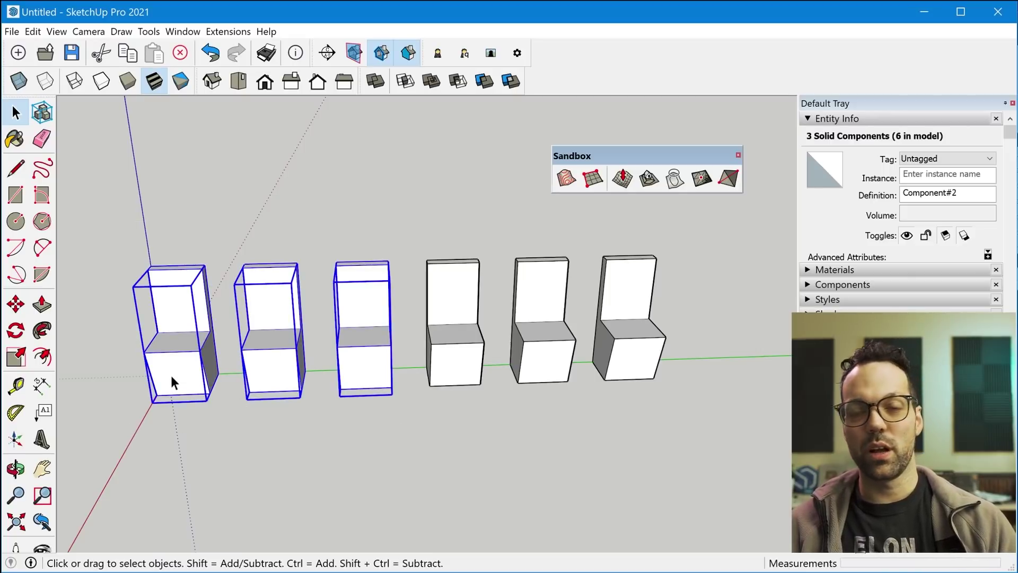
pyautogui.rightClick(284, 336)
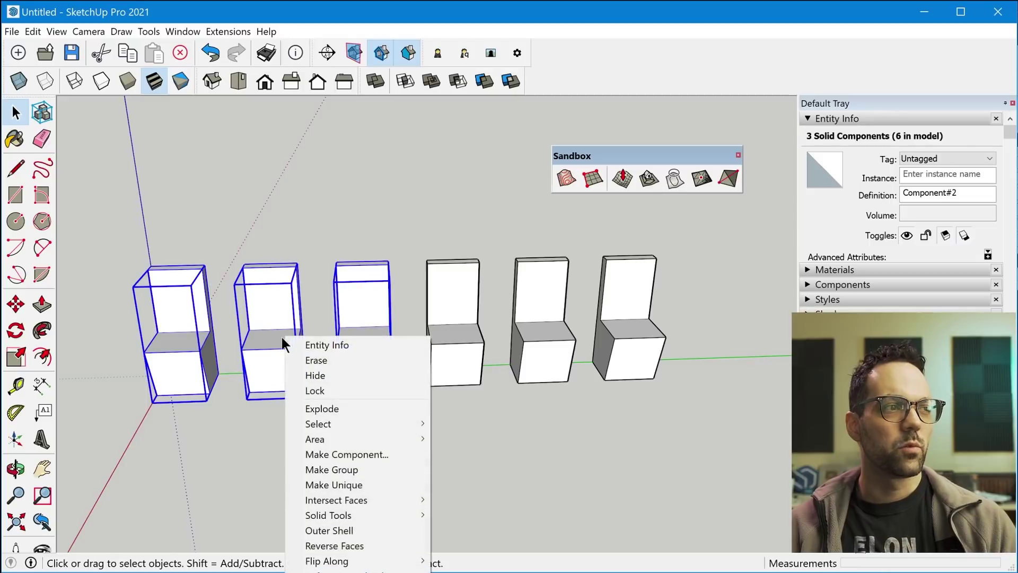
pyautogui.click(333, 480)
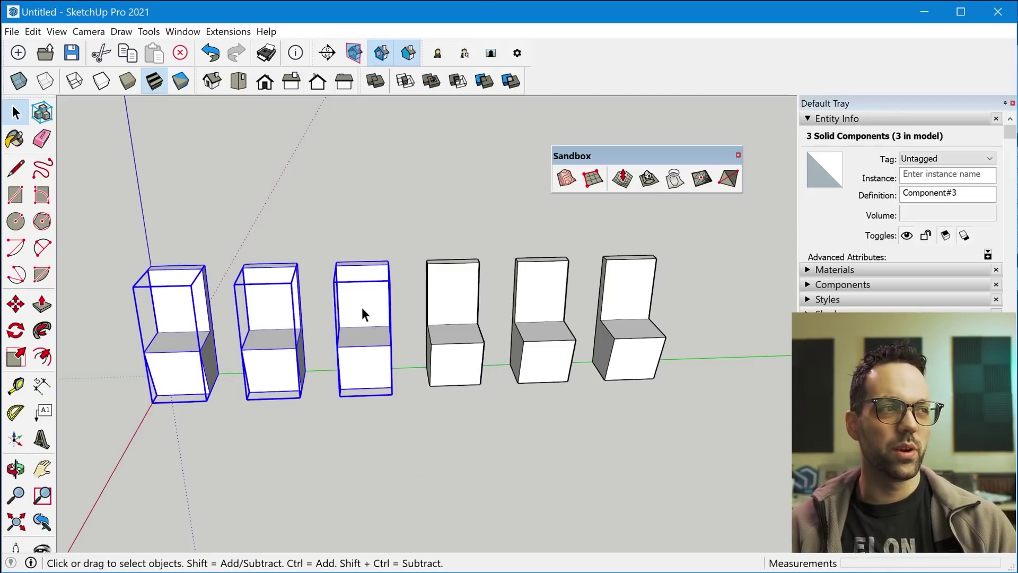
pyautogui.doubleClick(271, 363)
pyautogui.scroll(2, 271, 363)
pyautogui.press('p')
pyautogui.moveTo(275, 346); pyautogui.dragTo(277, 314)
pyautogui.press('space')
pyautogui.click(419, 435)
pyautogui.moveTo(419, 429); pyautogui.dragTo(390, 321, button='middle')
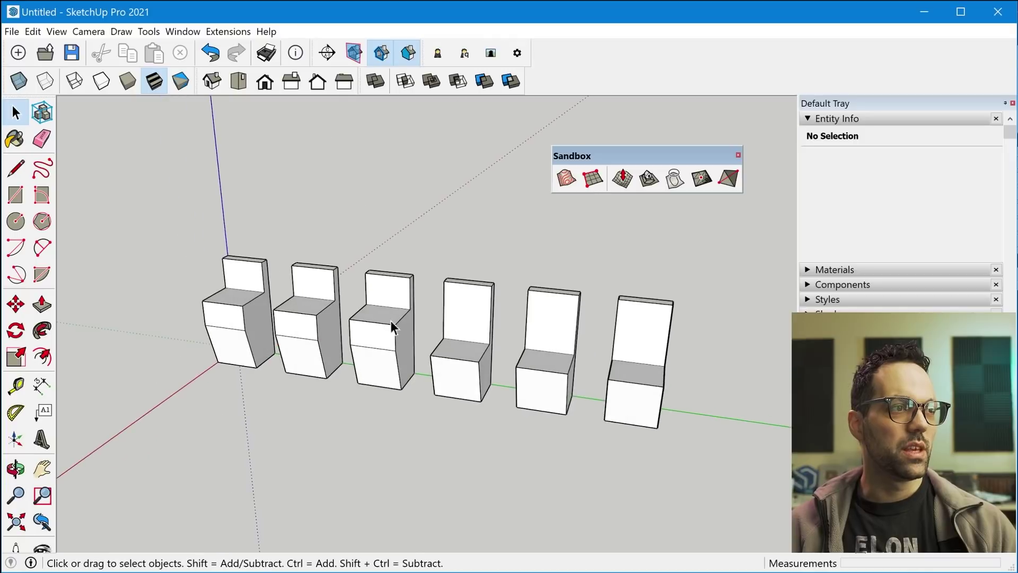
# Extend the last chair's seat front outward, lengthening the seats of the other three chairs
pyautogui.doubleClick(650, 384)
pyautogui.scroll(3, 650, 384)
pyautogui.click(650, 380)
pyautogui.press('p')
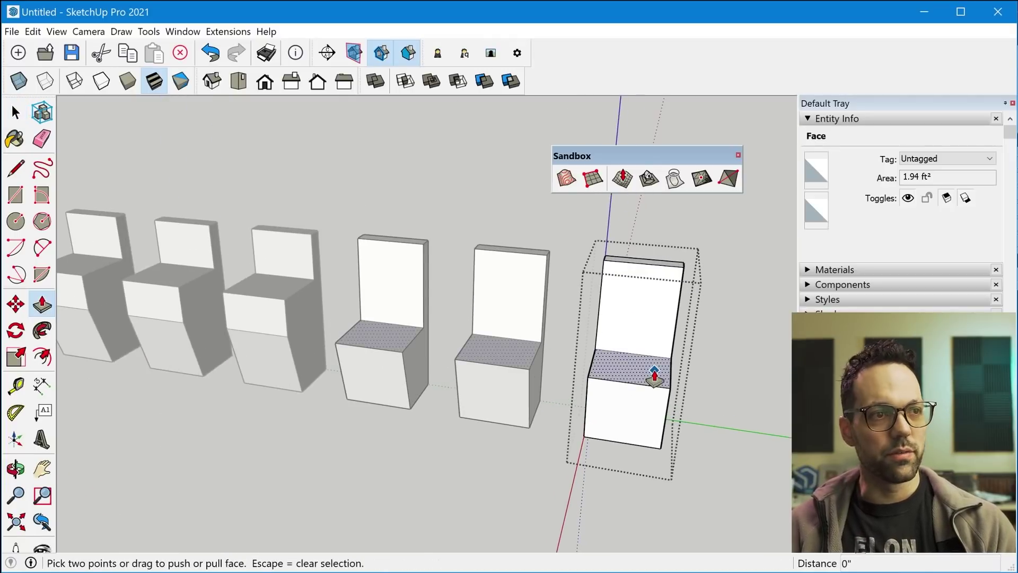
pyautogui.click(652, 375)
pyautogui.click(640, 419)
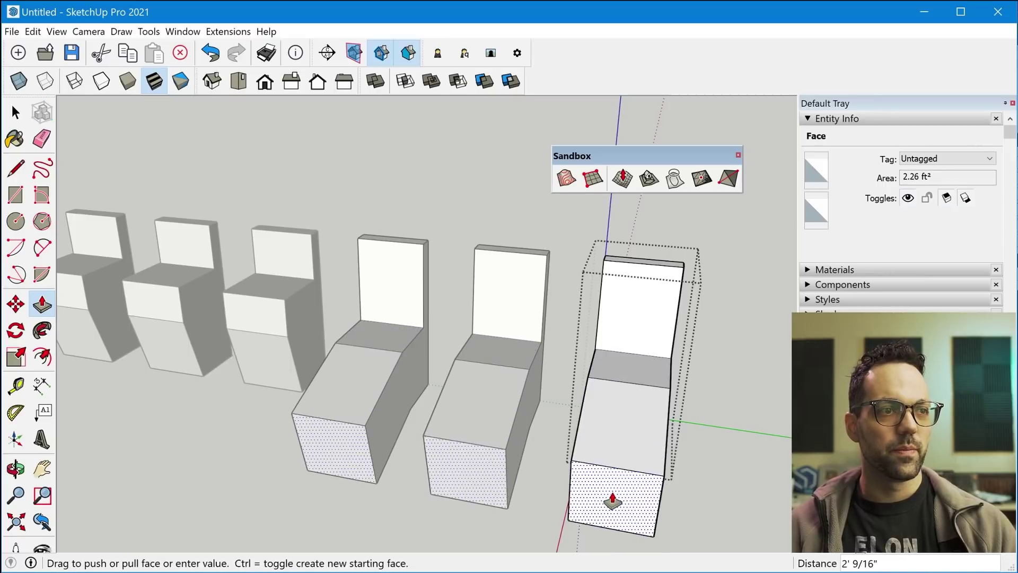
pyautogui.click(613, 496)
pyautogui.press('space')
pyautogui.scroll(-5, 678, 428)
pyautogui.click(612, 417)
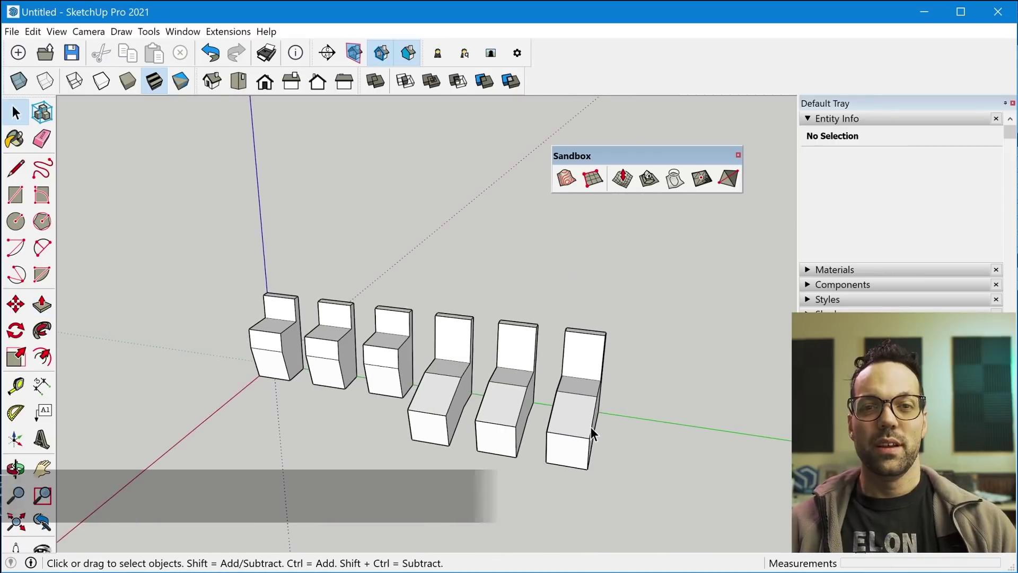
pyautogui.scroll(3, 641, 427)
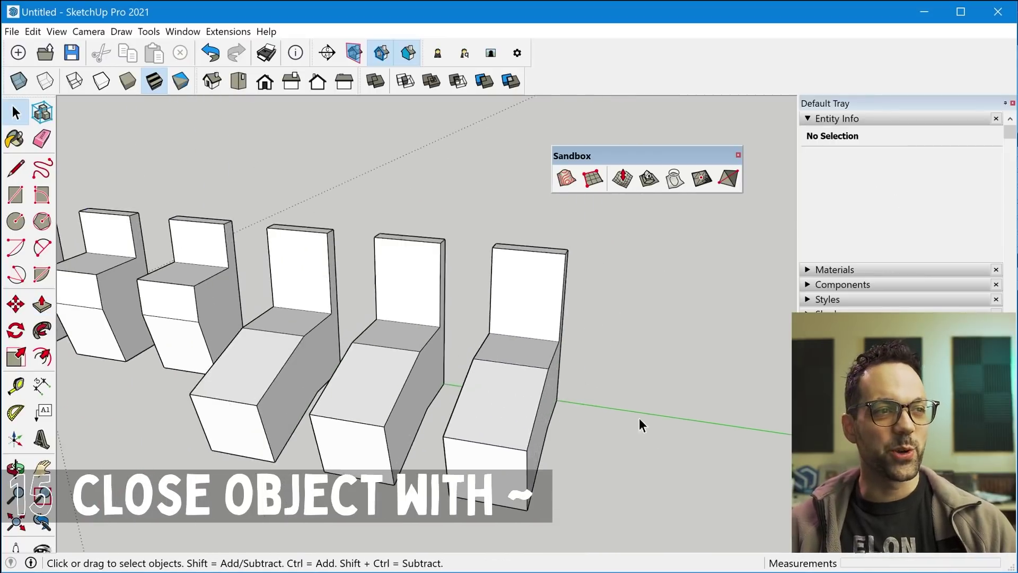
pyautogui.doubleClick(517, 388)
pyautogui.moveTo(517, 396); pyautogui.dragTo(511, 431, button='middle')
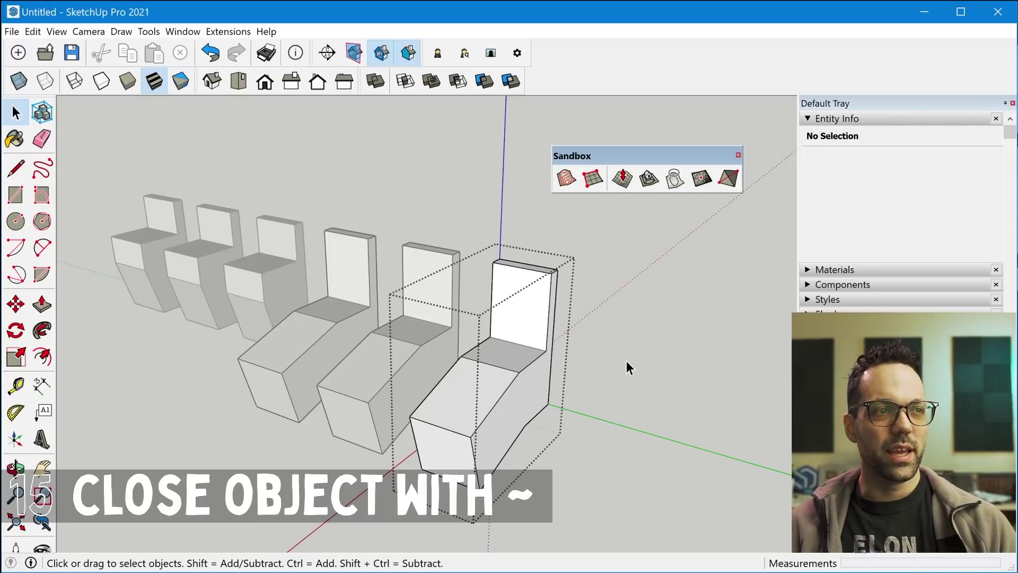
pyautogui.press('~')
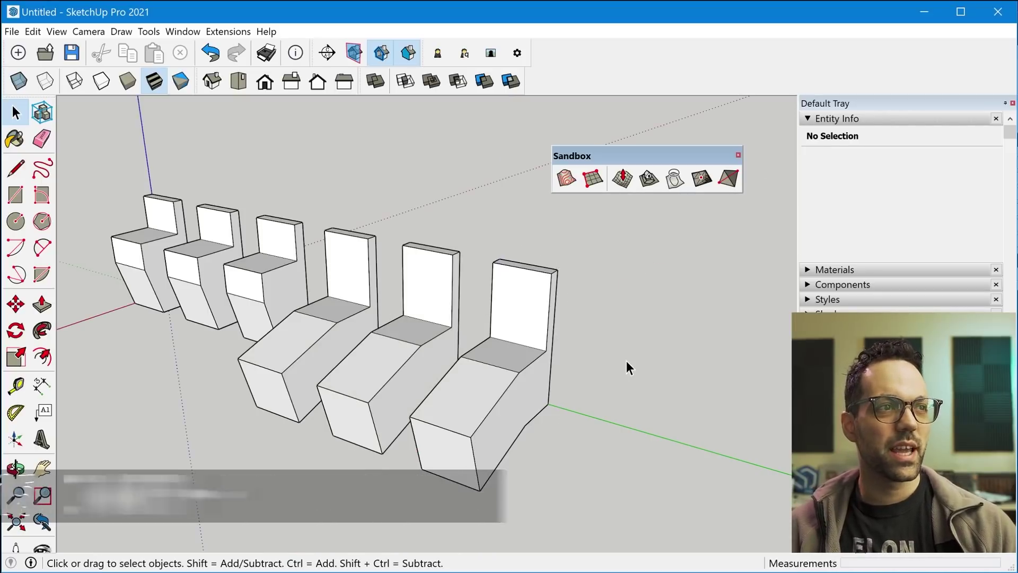
pyautogui.doubleClick(540, 385)
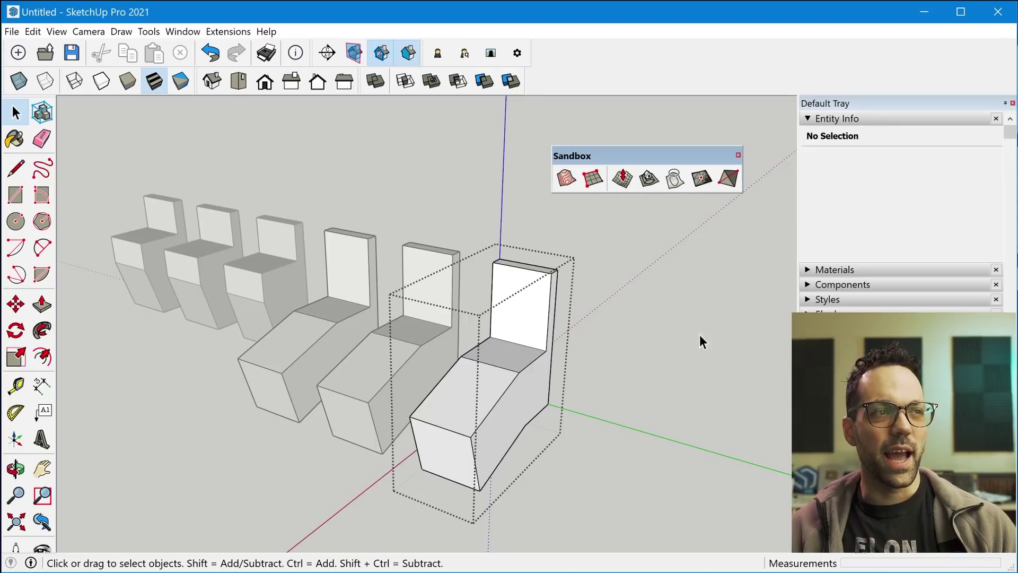
pyautogui.click(652, 382)
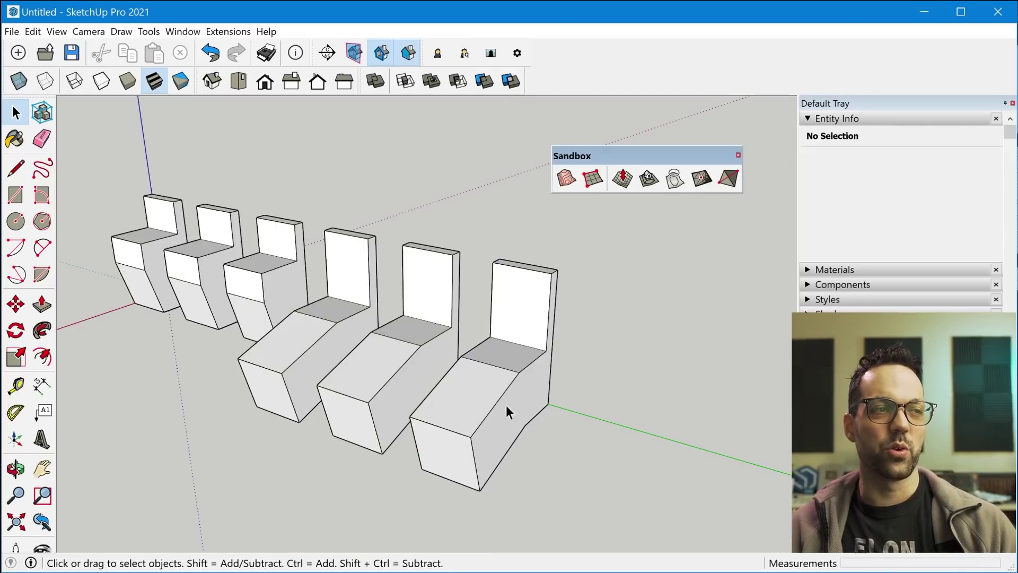
pyautogui.doubleClick(530, 376)
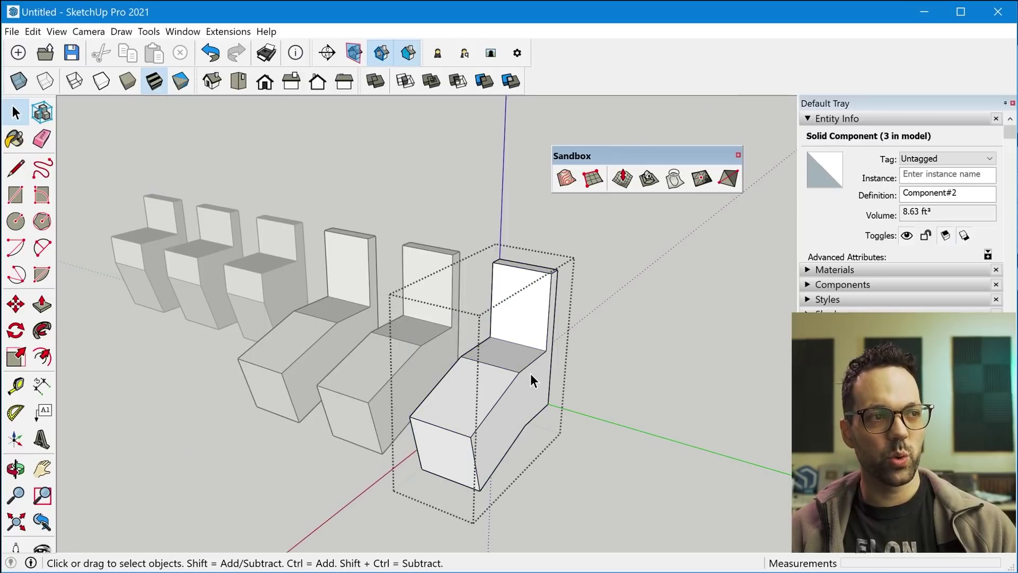
pyautogui.press('l')
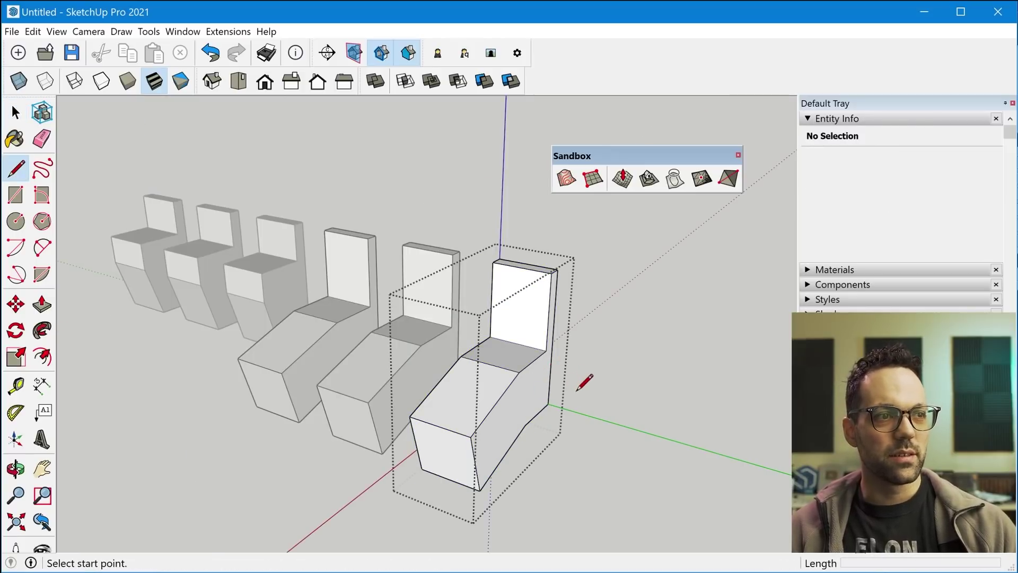
pyautogui.click(598, 379)
pyautogui.press('Escape')
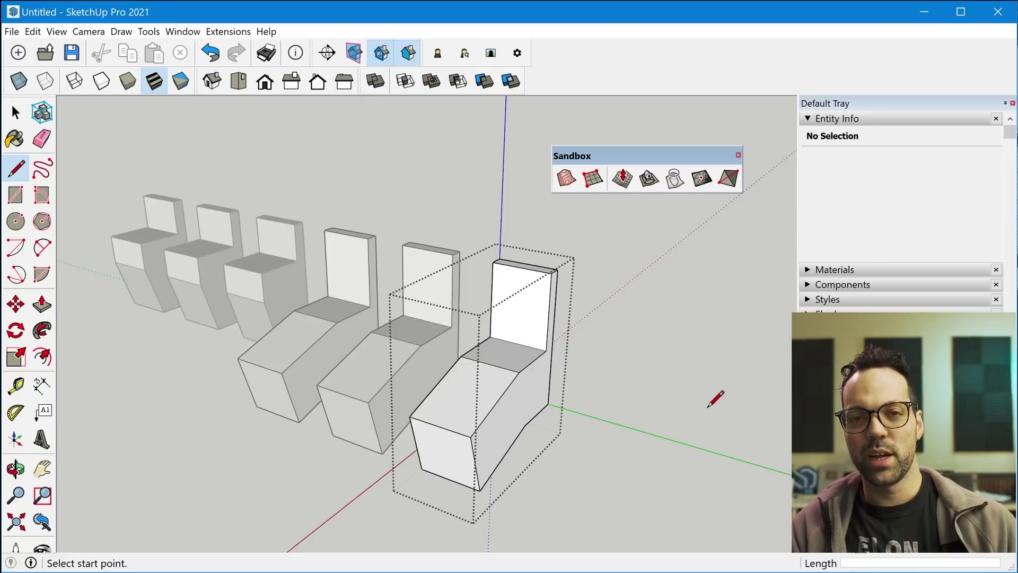
pyautogui.press('Escape')
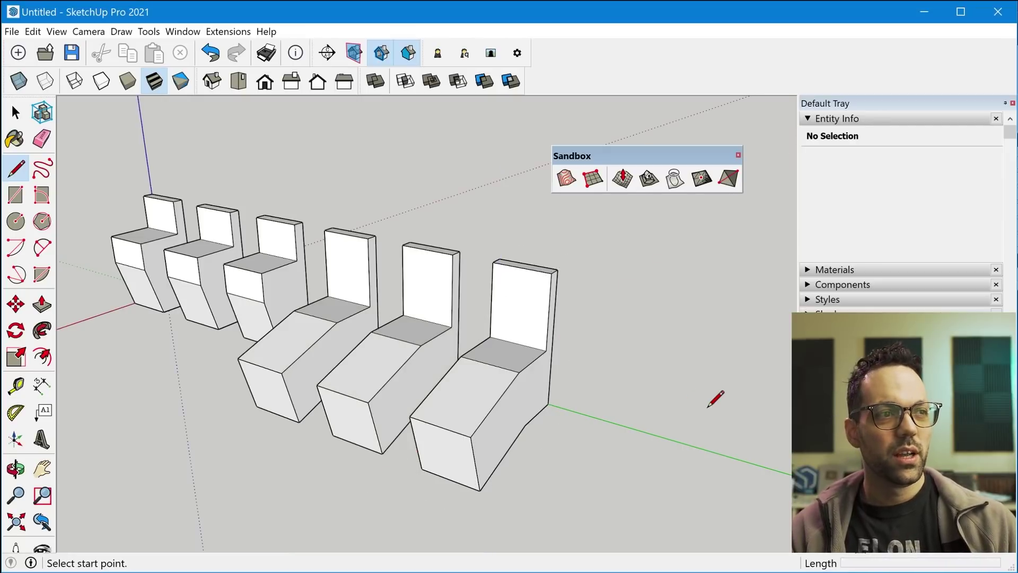